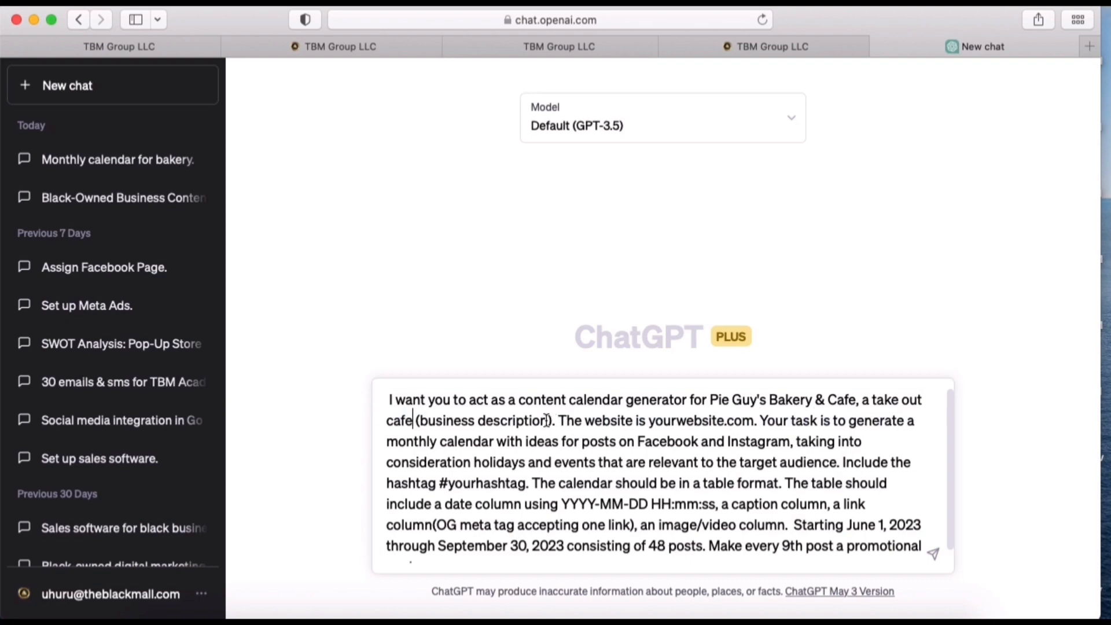
- Fill in the prompt's business description as "that sells southern inspired breakfast, lunch dinner along with cakes, pies and cafe beverages" and the website as pieguysbakeryandcafe.com
drag(552, 420, 426, 420)
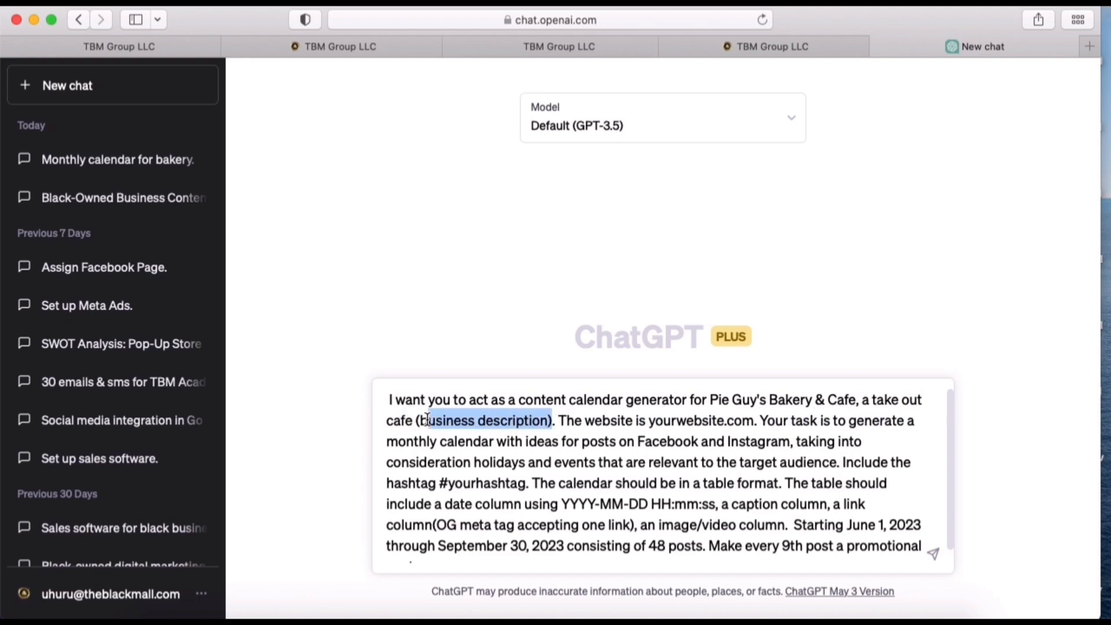
text(that sells southern inspired breakfast, lunch dinner along with cakes, pies and cafe b)
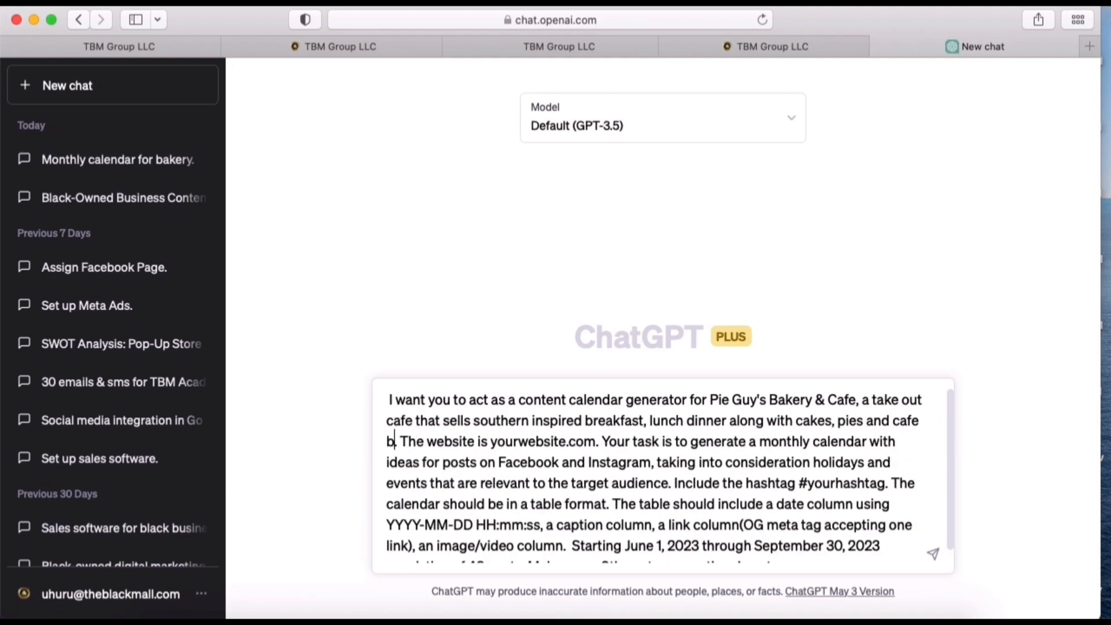
text(everages.)
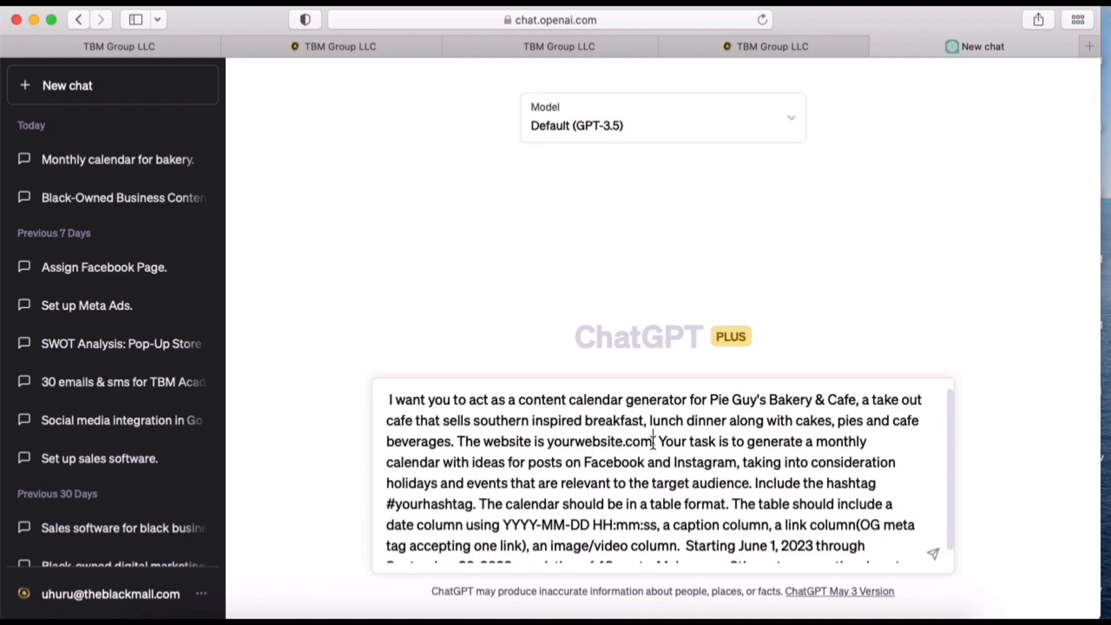
drag(653, 442, 550, 444)
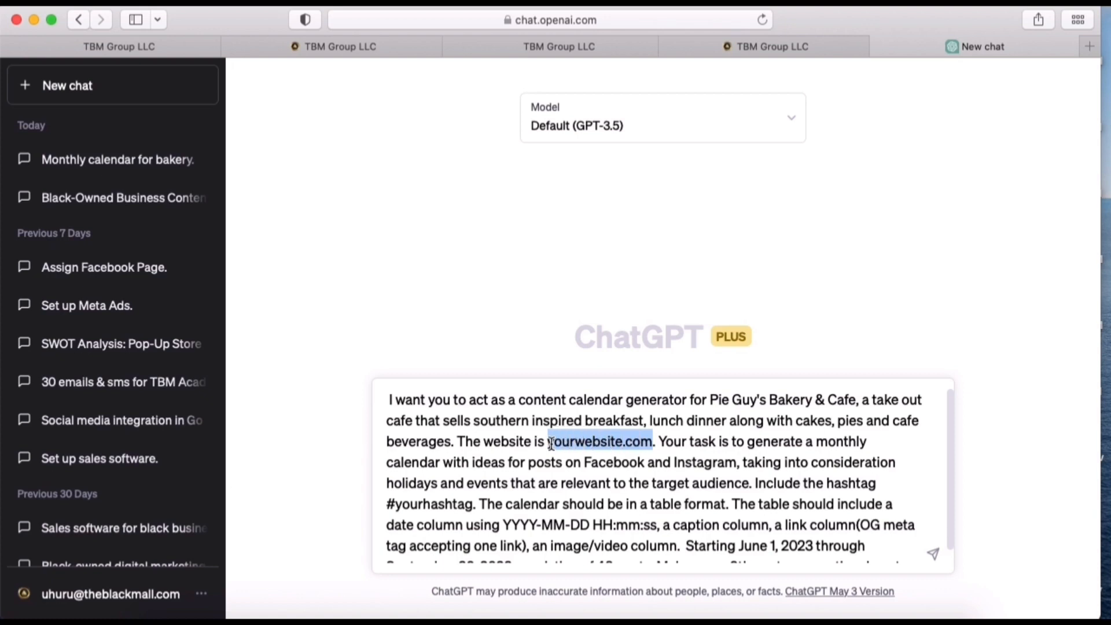
text(pieguysbakeryandcafe.com)
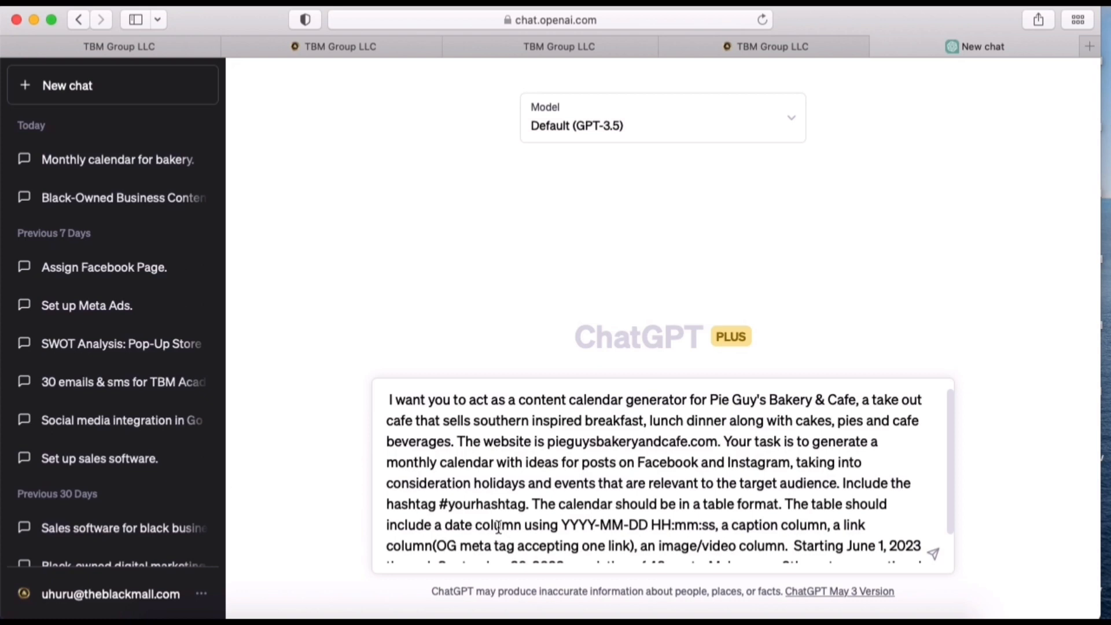
- Replace the hashtag placeholder in the prompt with #pieguys and submit the content calendar request
drag(525, 505, 457, 508)
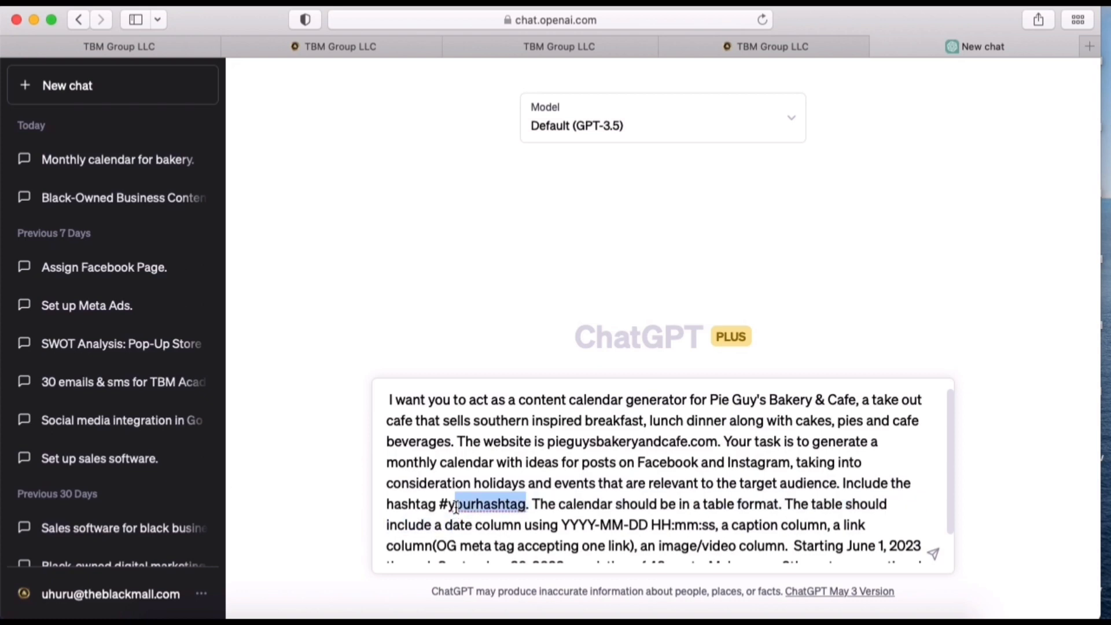
text(pie)
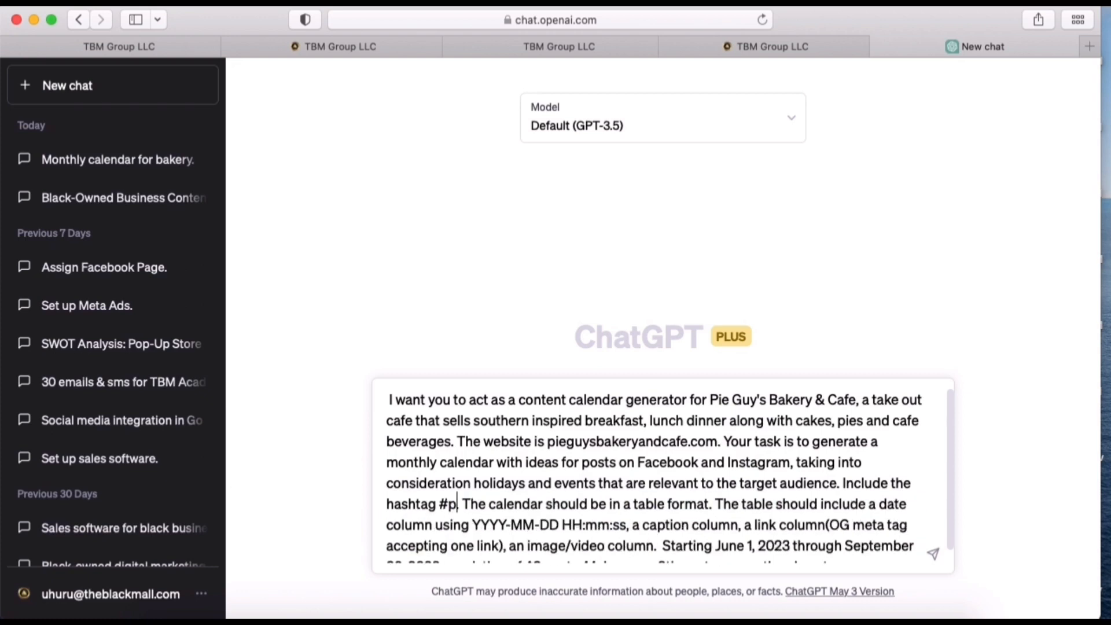
click(450, 505)
text(guy)
key(BackSpace)
key(BackSpace)
key(BackSpace)
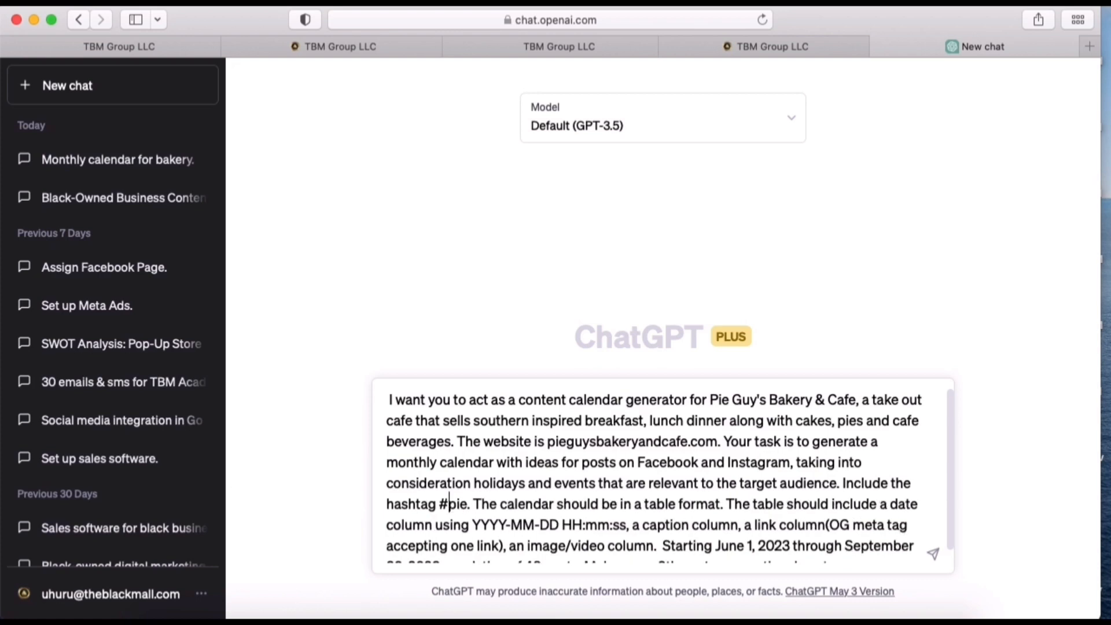
text(guys)
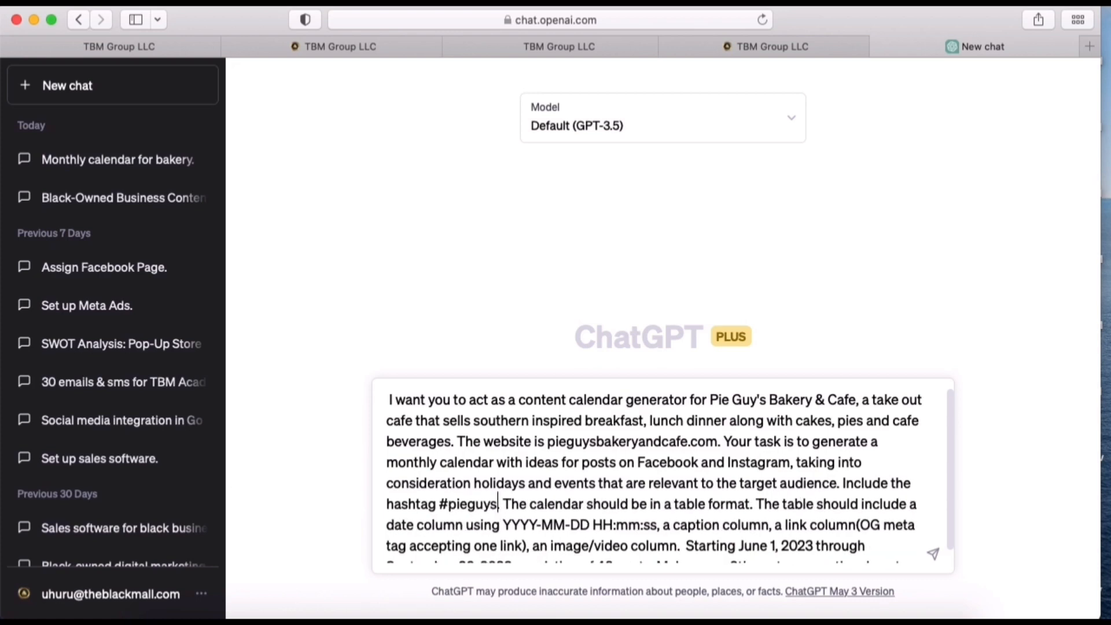
scroll(786, 493, down, 2)
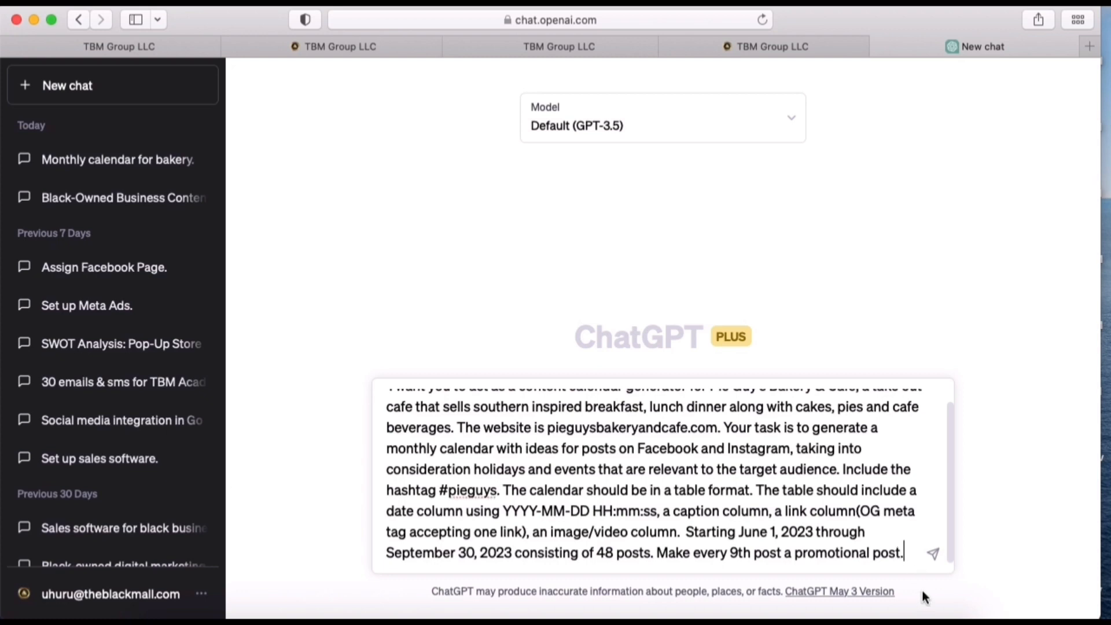
key(Return)
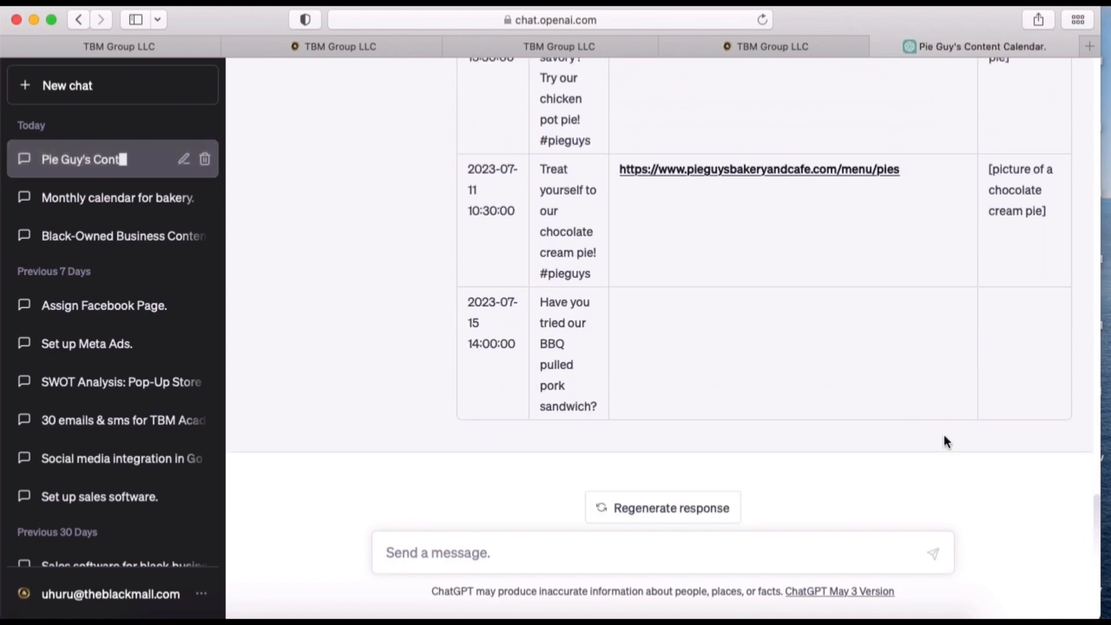
- Review the generated content calendar table from the first post through the last, checking dates, captions, links and image ideas
scroll(818, 387, up, 20)
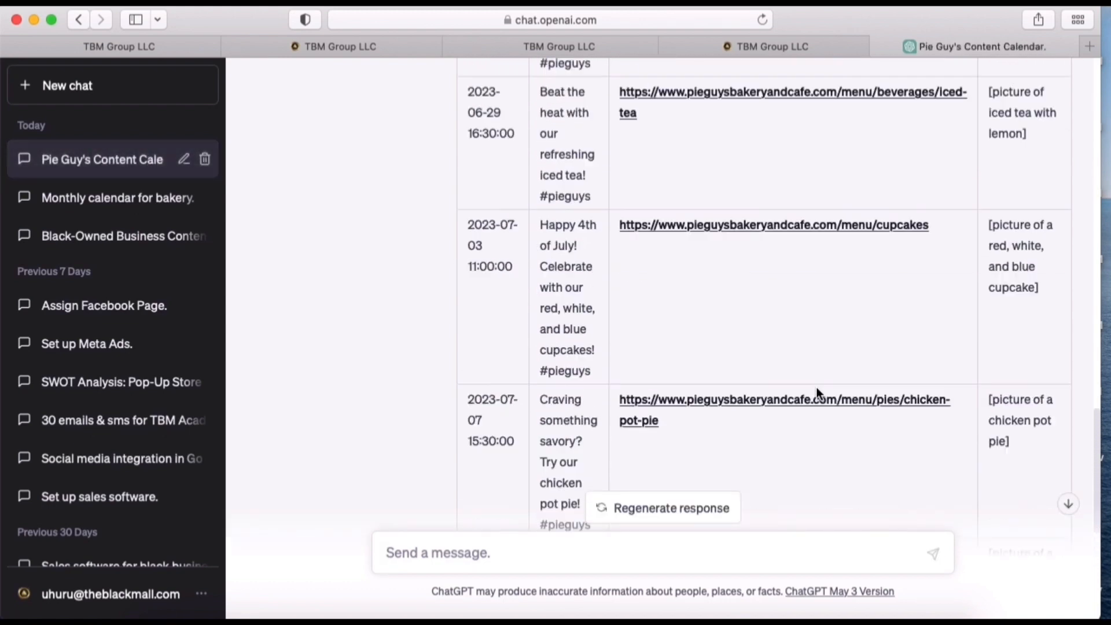
scroll(817, 387, up, 10)
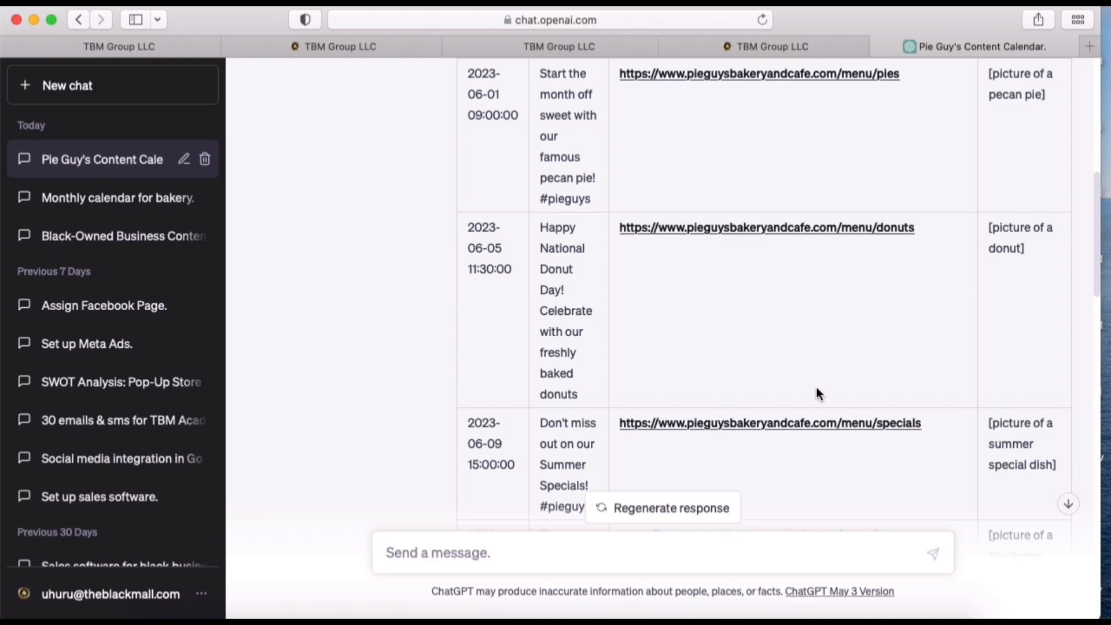
scroll(818, 393, up, 3)
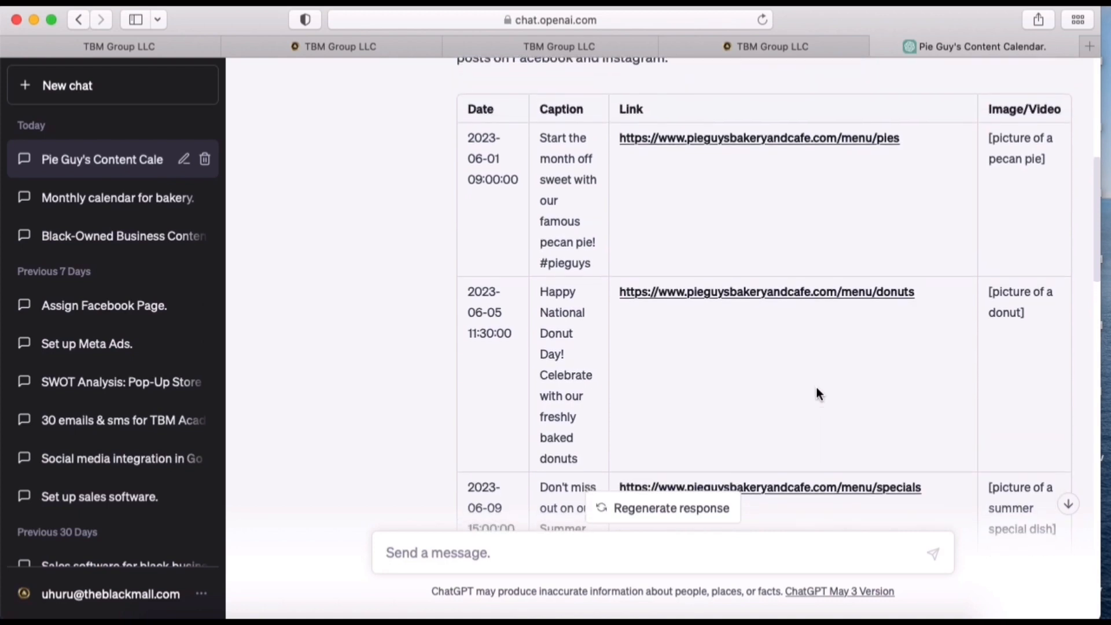
scroll(816, 385, up, 4)
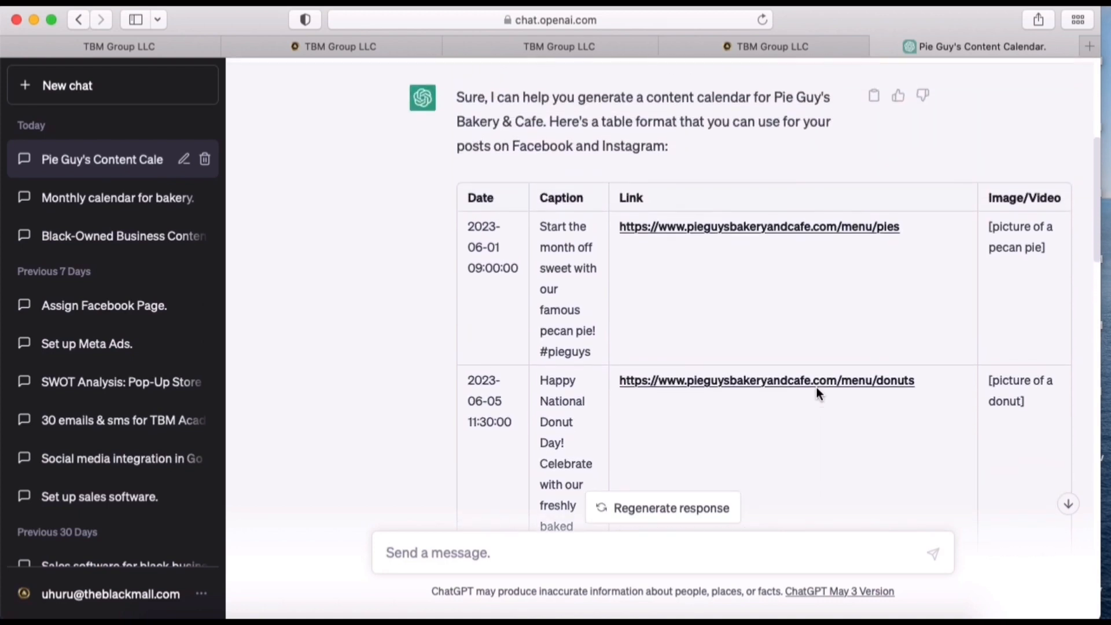
scroll(818, 390, down, 7)
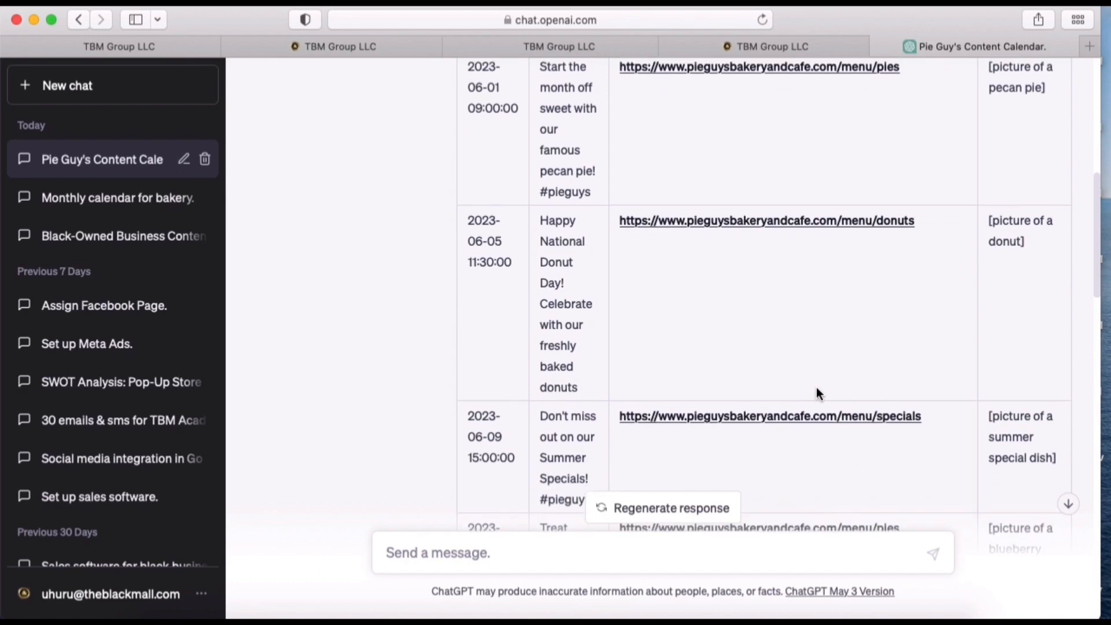
scroll(817, 392, down, 5)
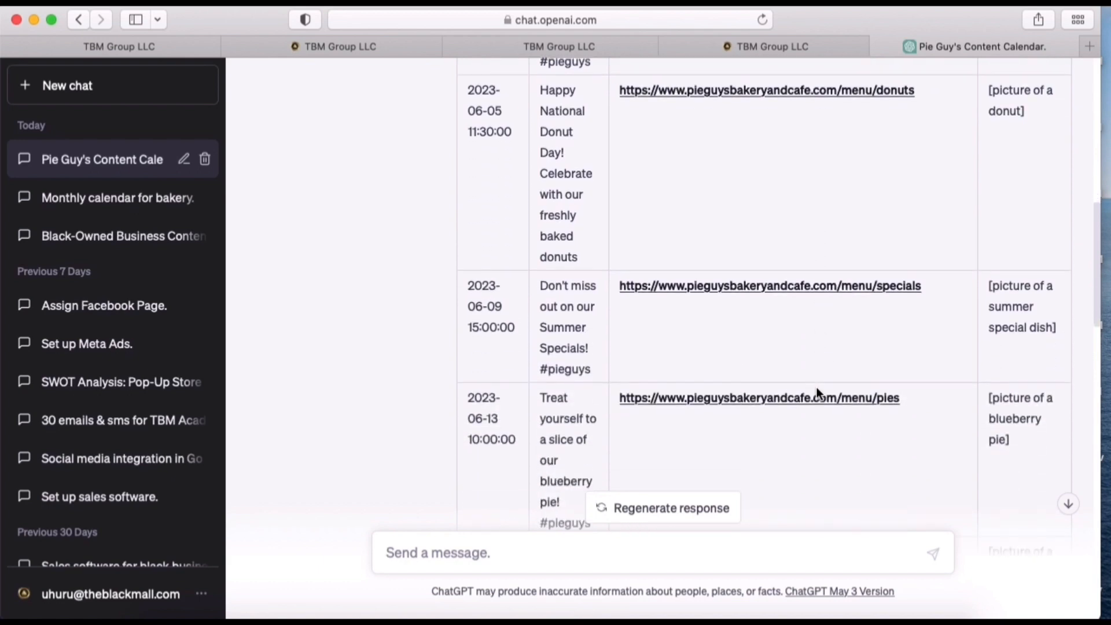
scroll(818, 390, down, 3)
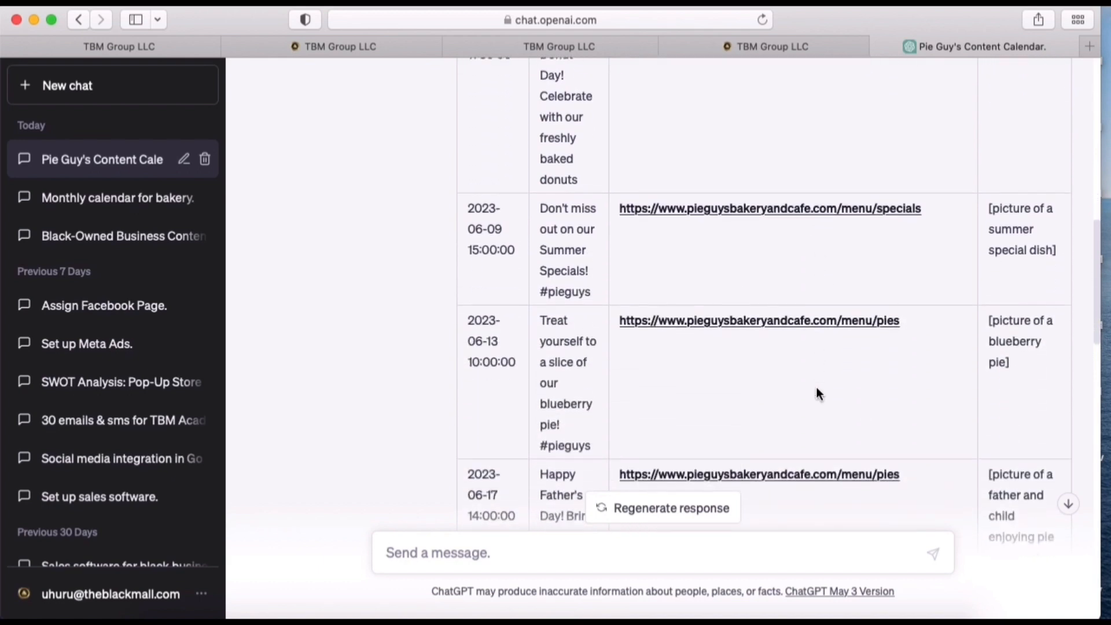
scroll(817, 392, down, 7)
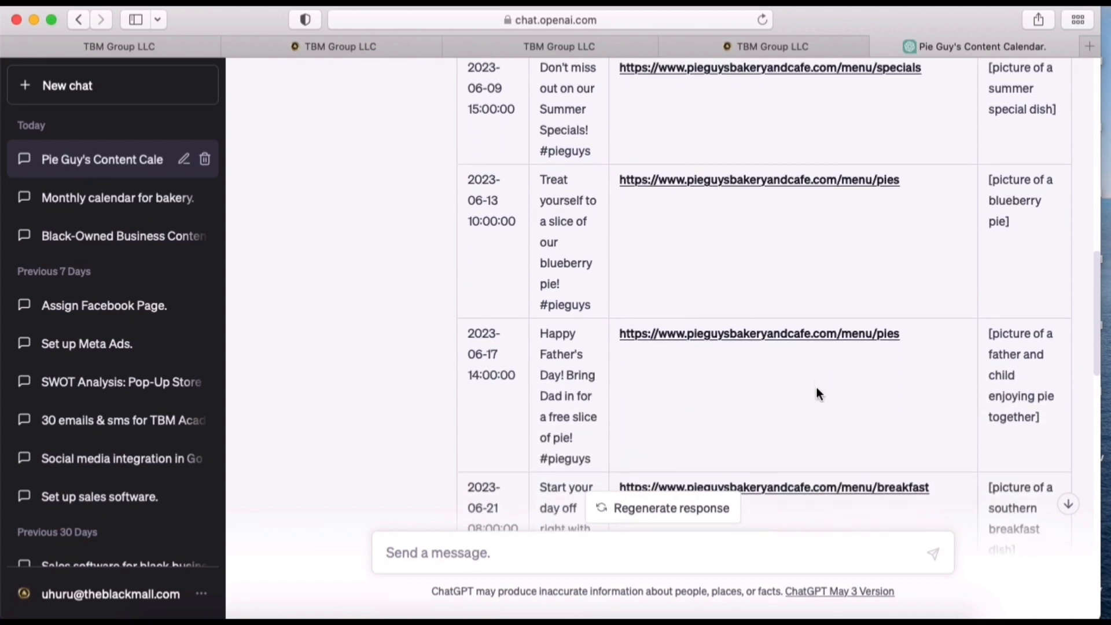
scroll(818, 392, down, 4)
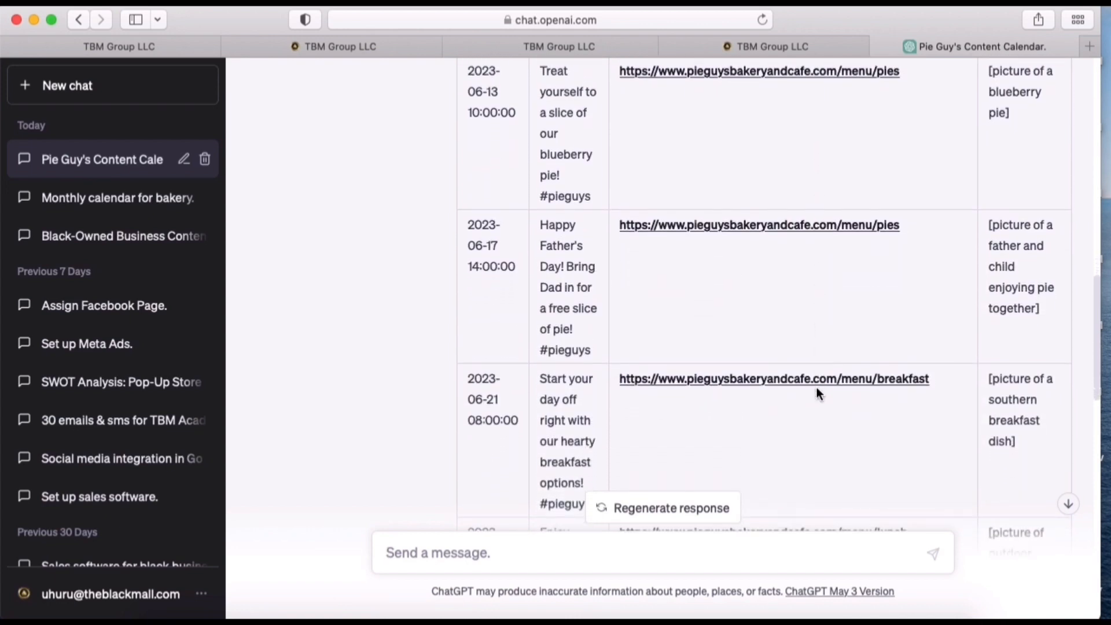
scroll(818, 394, down, 6)
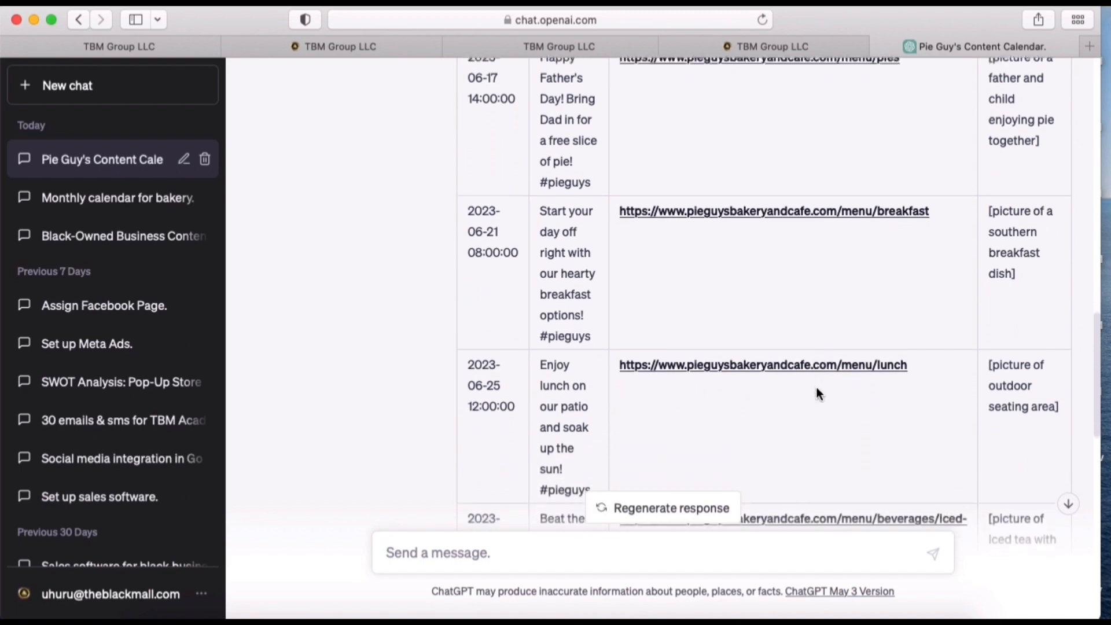
scroll(818, 394, down, 17)
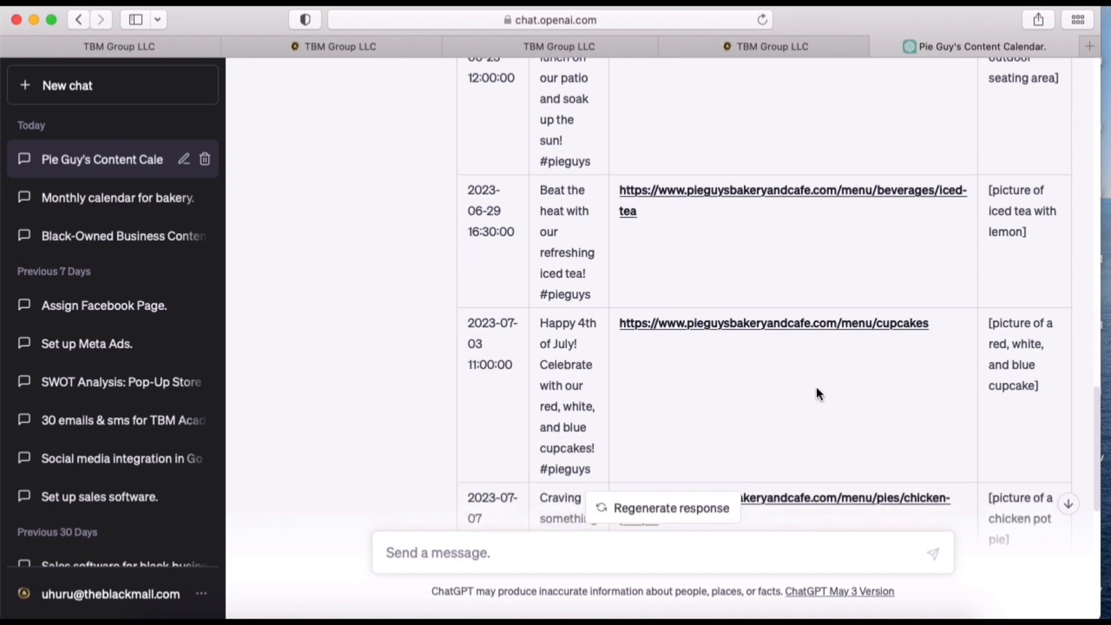
scroll(818, 393, down, 13)
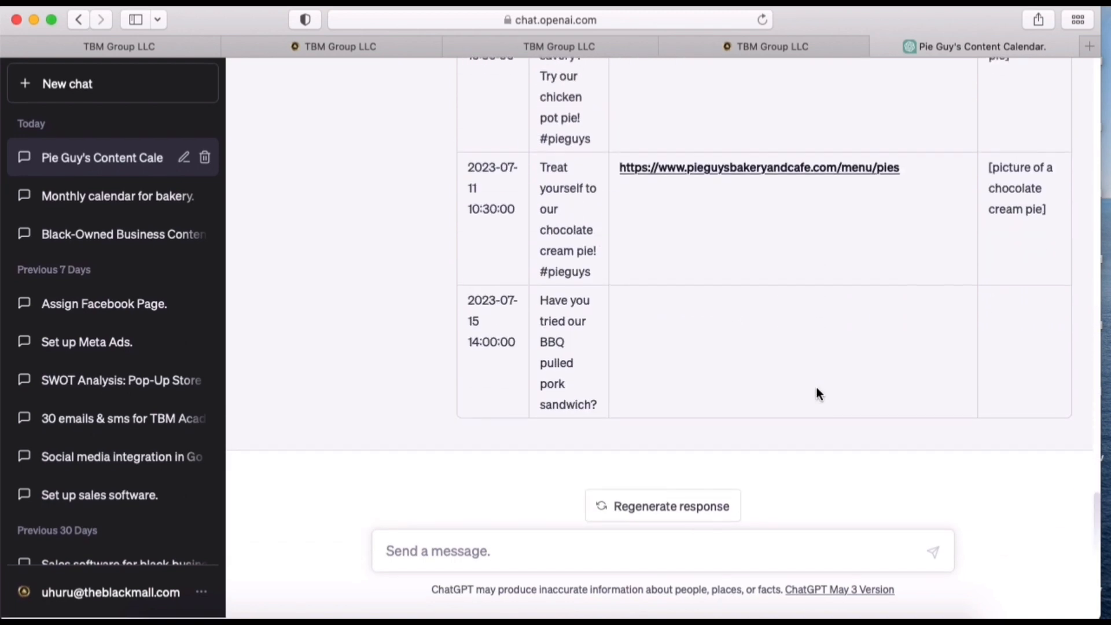
- Send the follow-up message "Pie Guys doesn't sell donuts. Please refine the above table"
click(488, 557)
text(We)
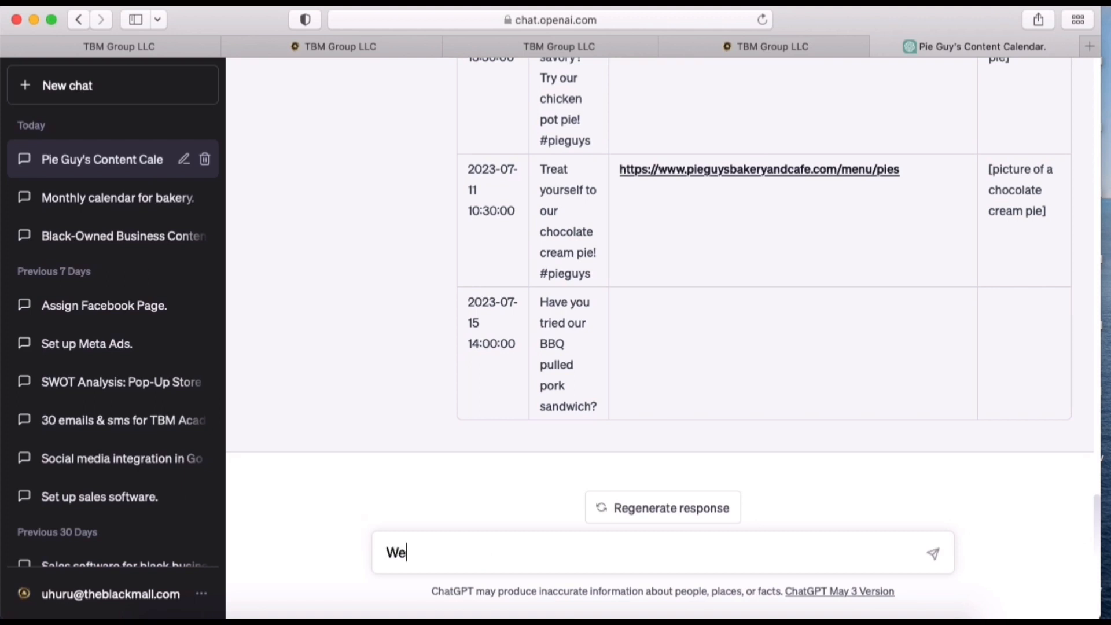
key(BackSpace)
key(BackSpace)
text(Pie Guys doesn)
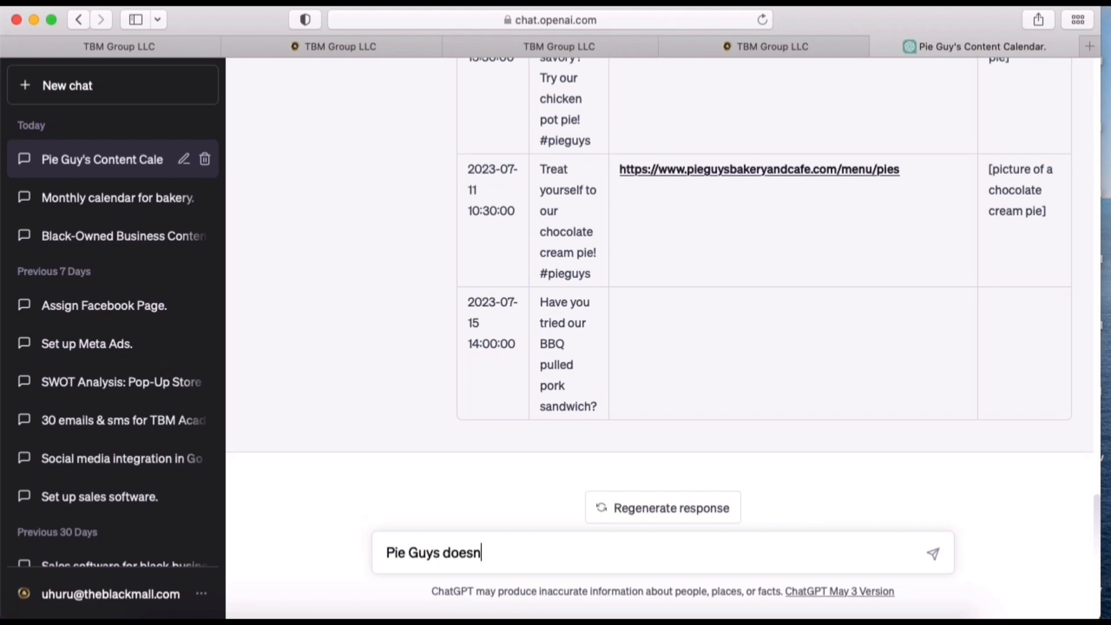
text('t sell donuts.  Please refine)
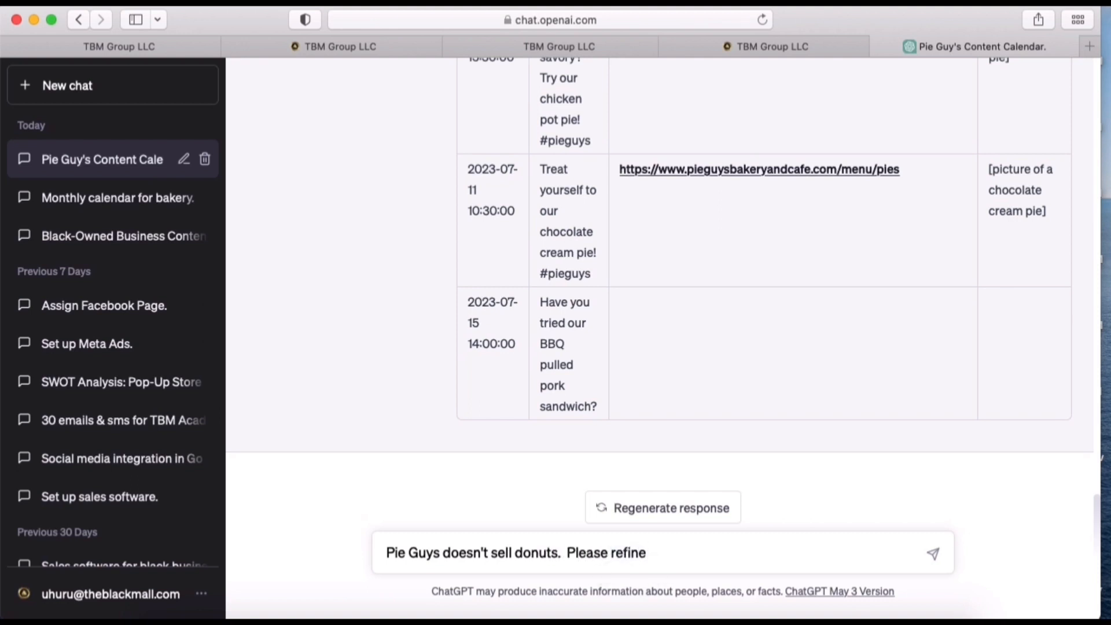
text(he above table)
key(Return)
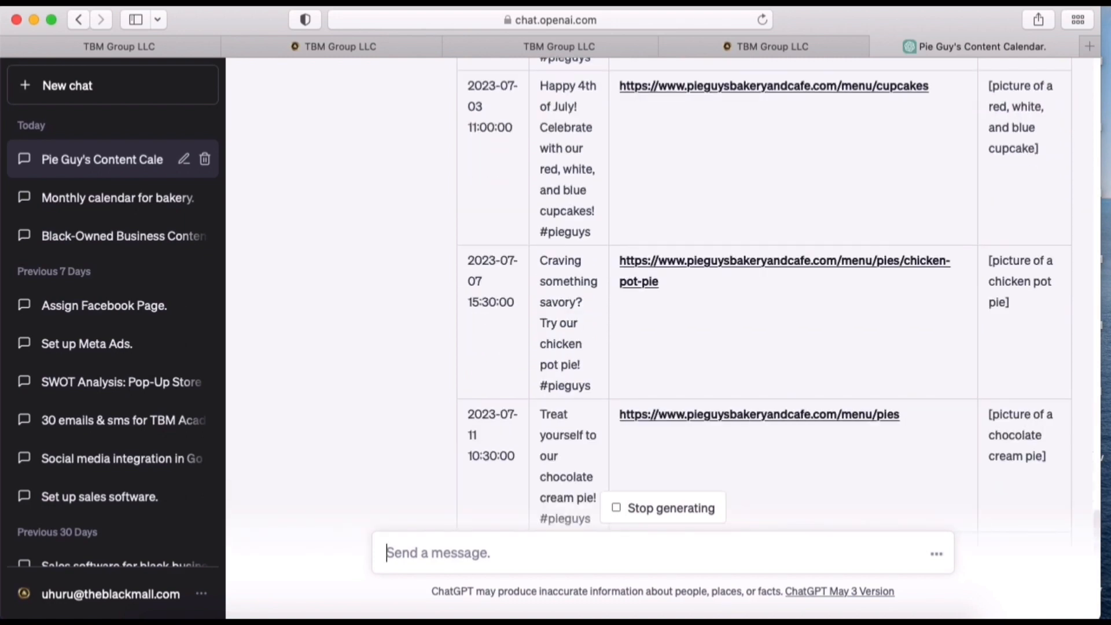
- Check the refined calendar table from its first row to its last for donut posts and covered dates
scroll(740, 421, up, 5)
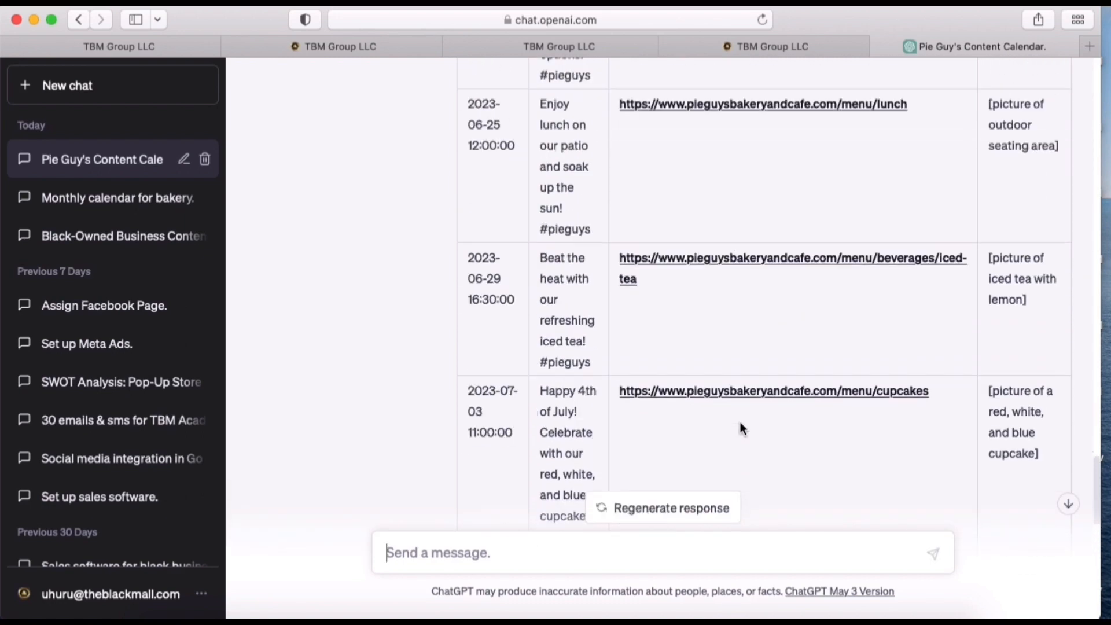
scroll(740, 424, up, 7)
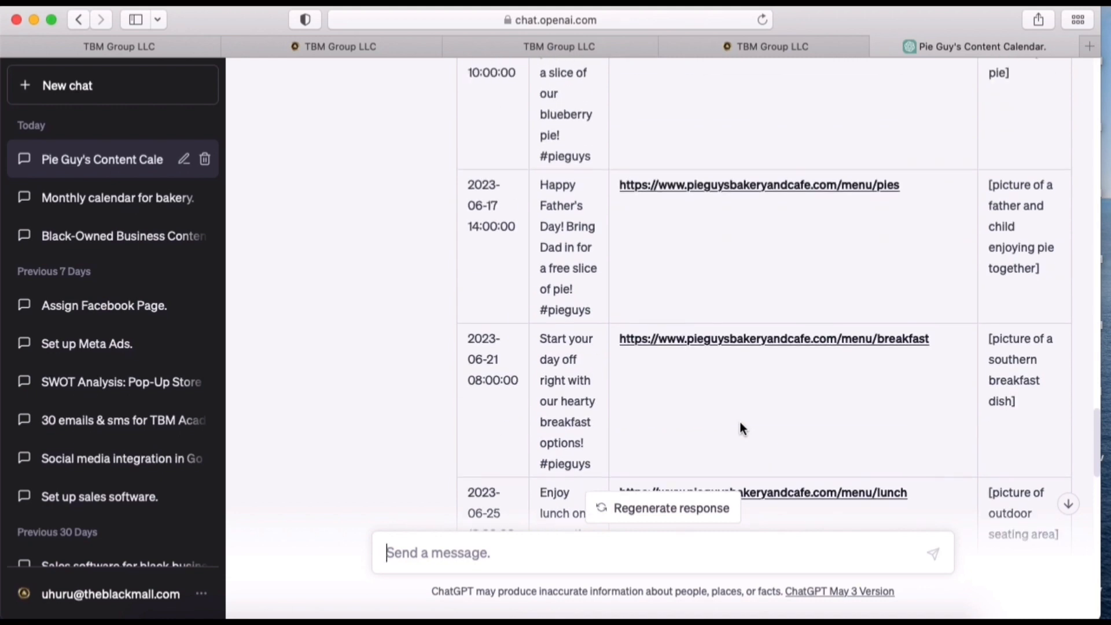
scroll(740, 424, up, 5)
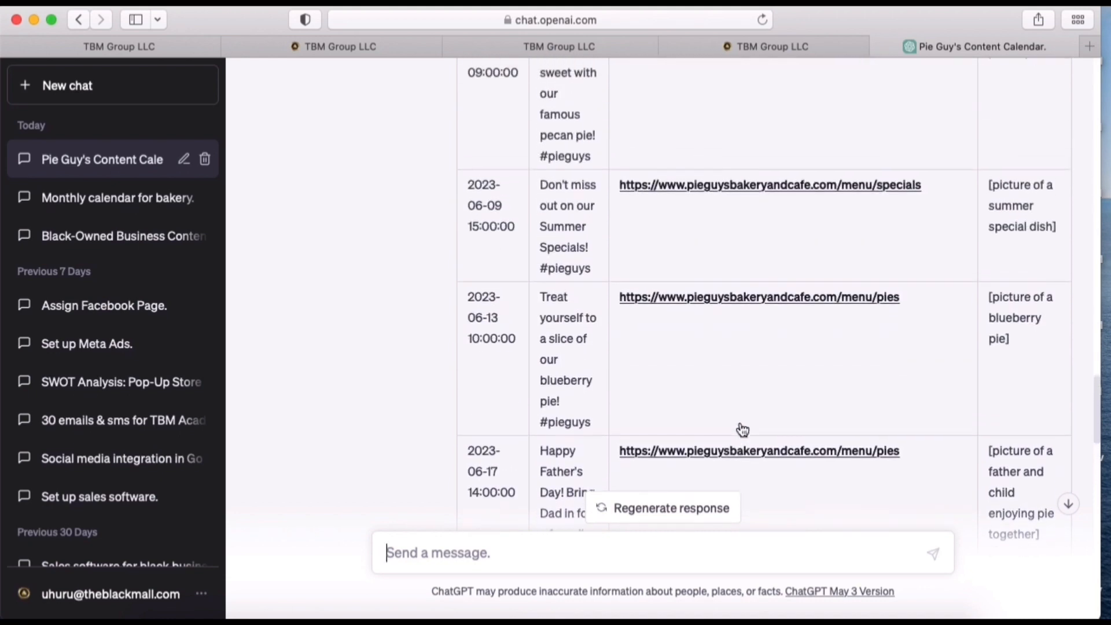
scroll(744, 430, up, 5)
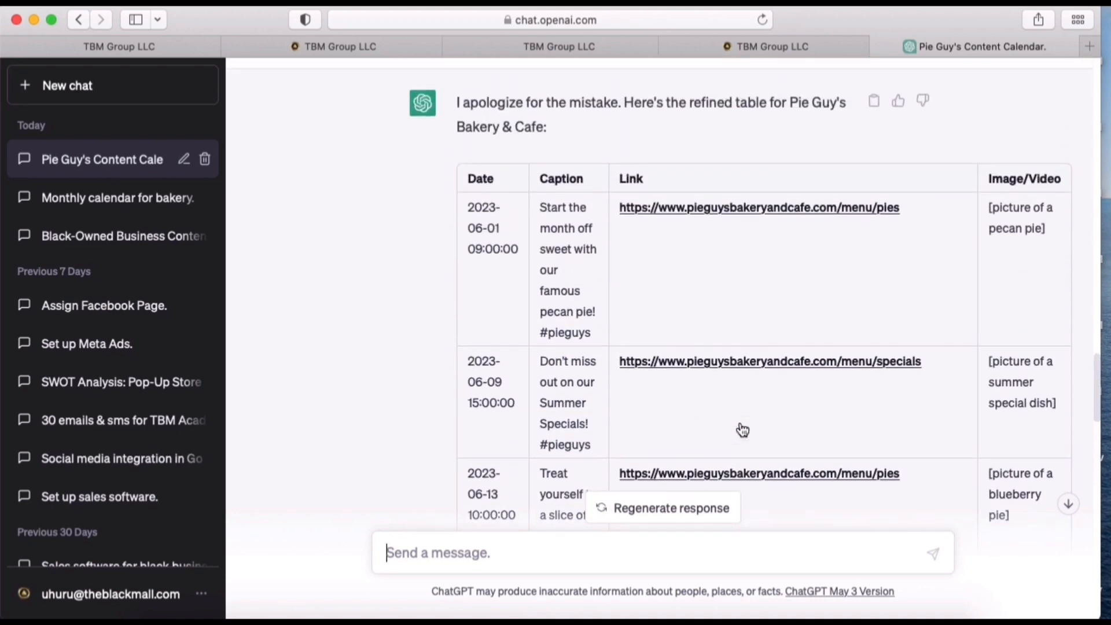
scroll(744, 430, down, 1)
scroll(742, 429, down, 9)
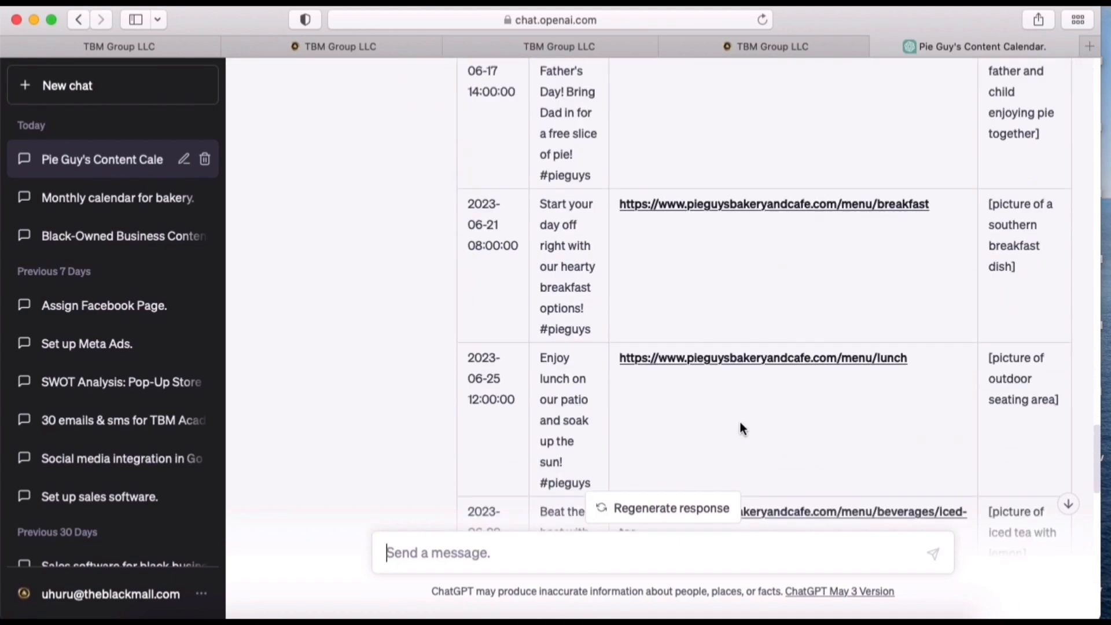
scroll(741, 424, down, 15)
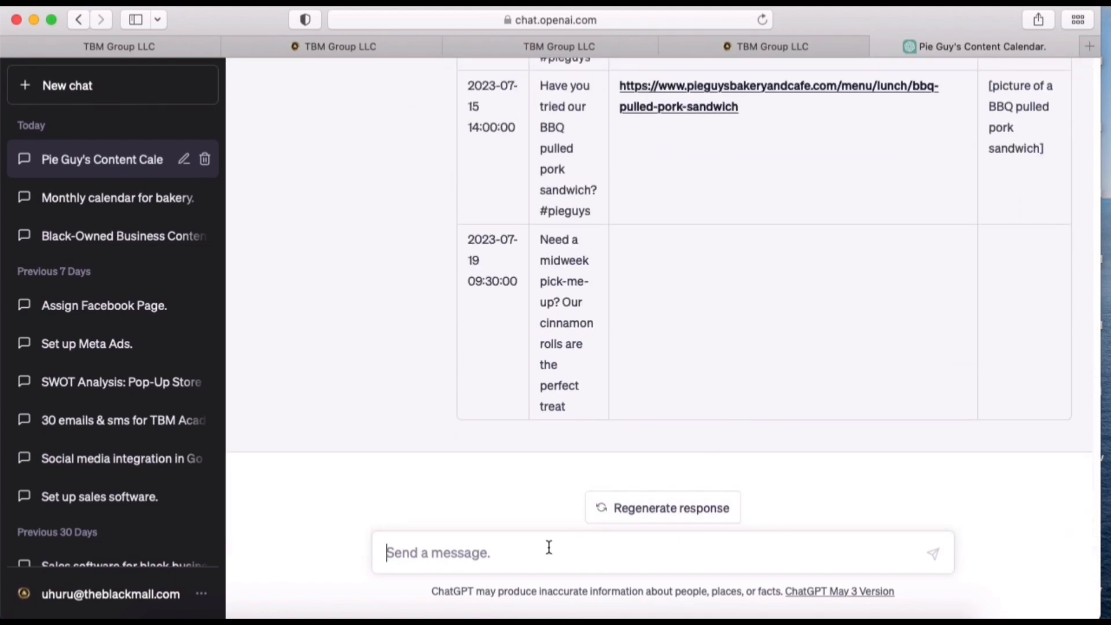
- Send the follow-up message "Refine to include the Juneteenth holiday"
text(RE)
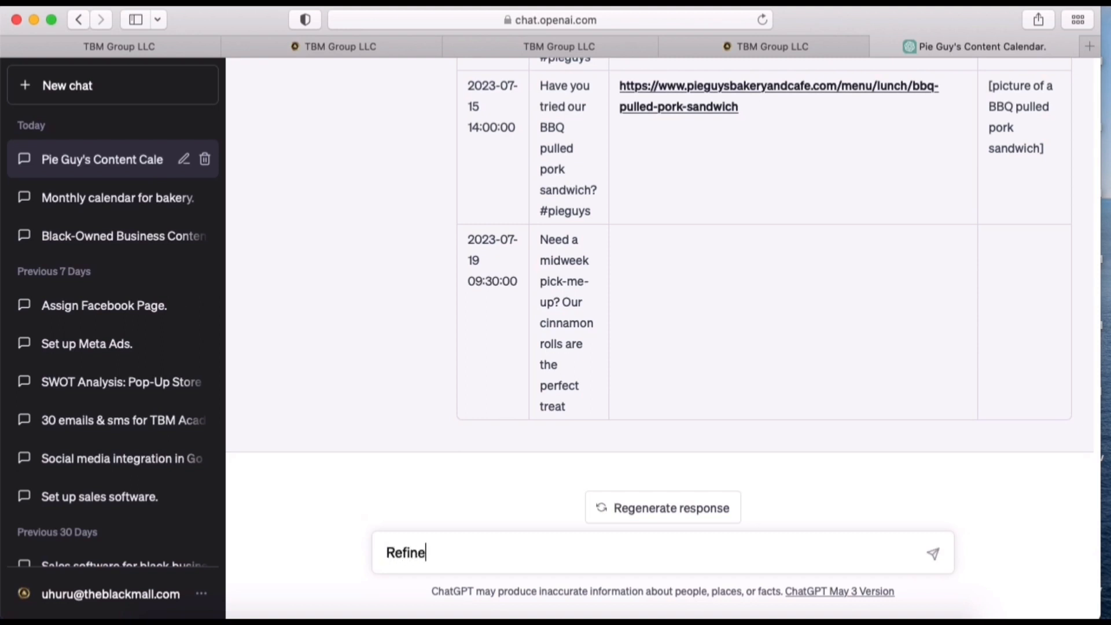
text(fine to include the Ju)
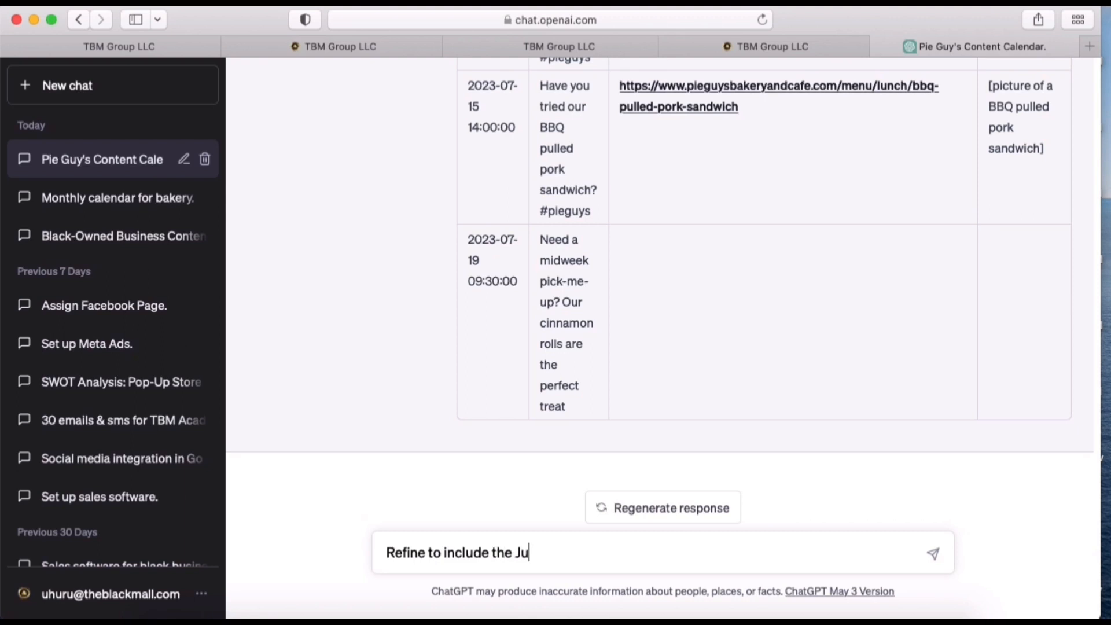
text(neteenth holiday)
key(Return)
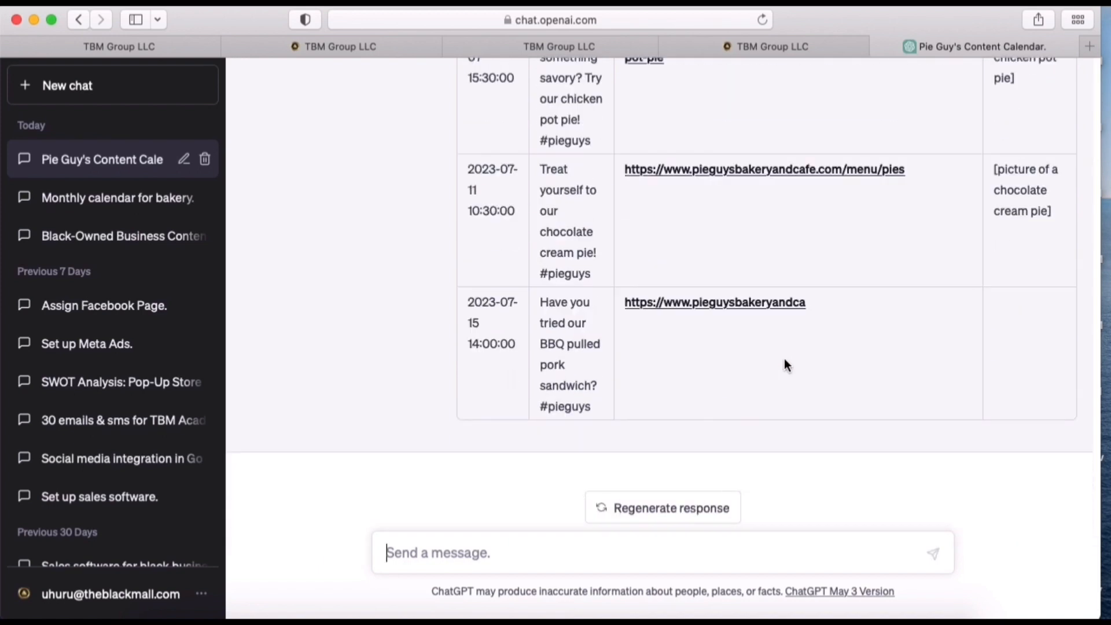
- Review the updated calendar table from its first row to its last, checking the Juneteenth post and the other dates and captions
scroll(783, 359, up, 7)
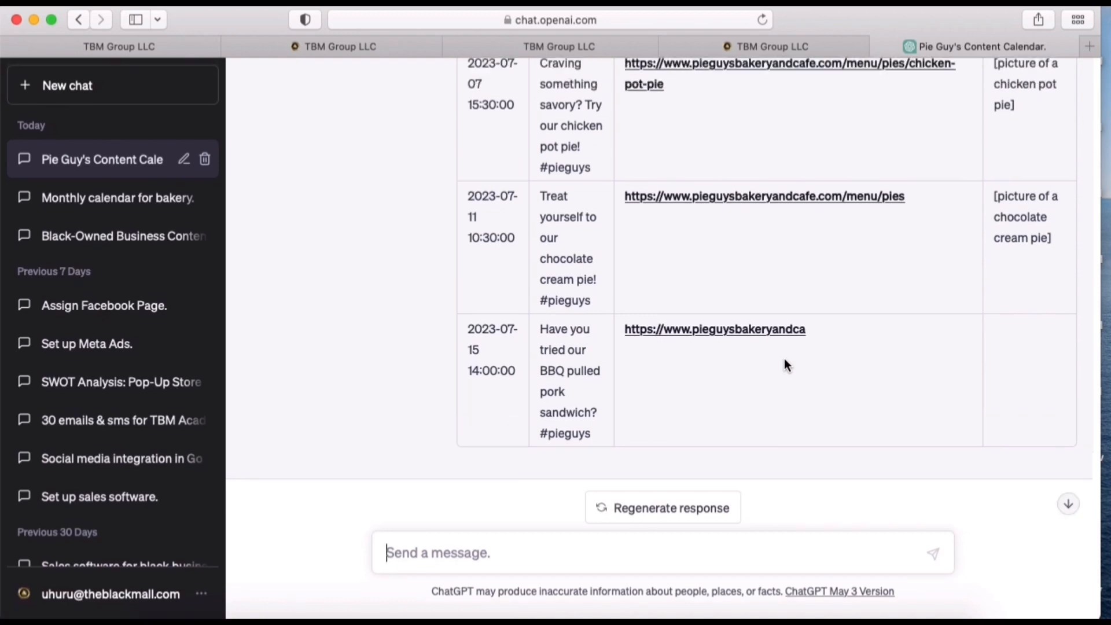
scroll(787, 366, up, 15)
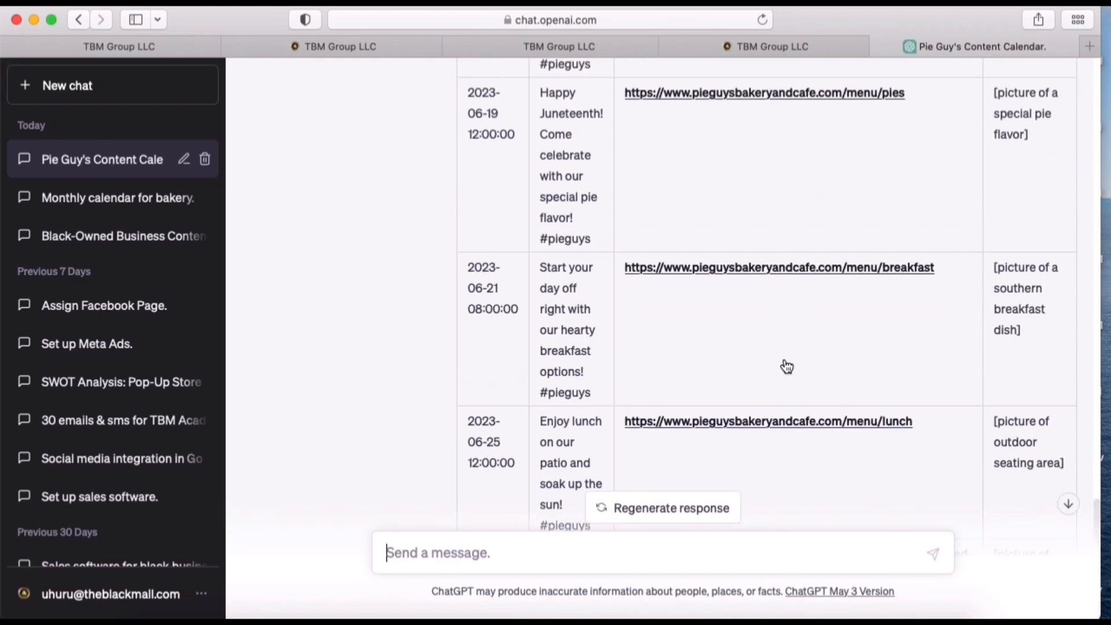
scroll(787, 364, up, 5)
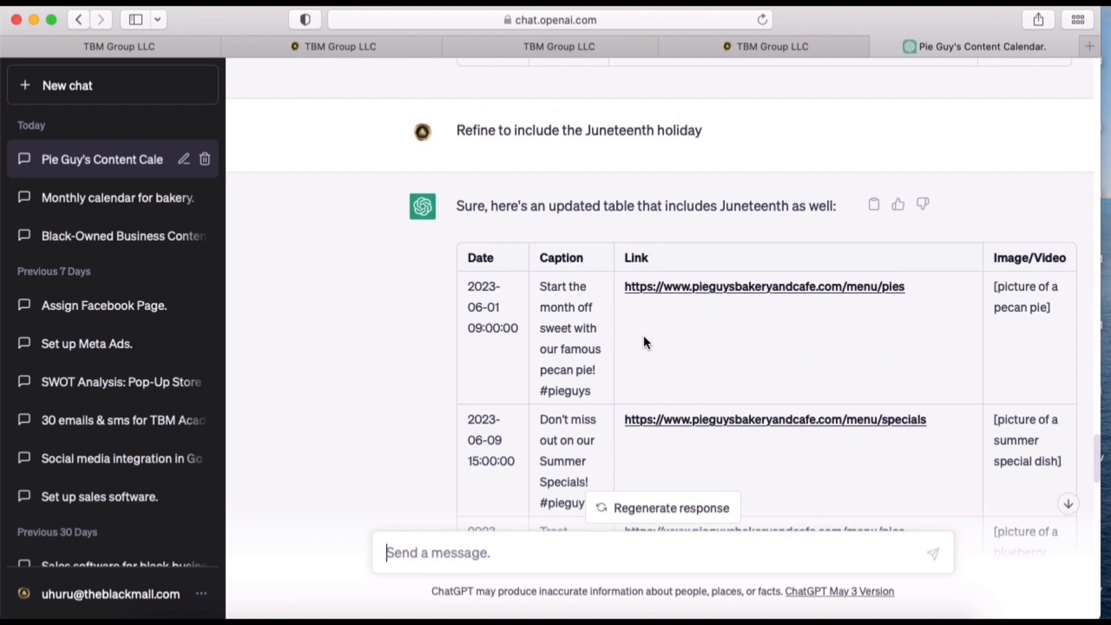
scroll(572, 440, down, 5)
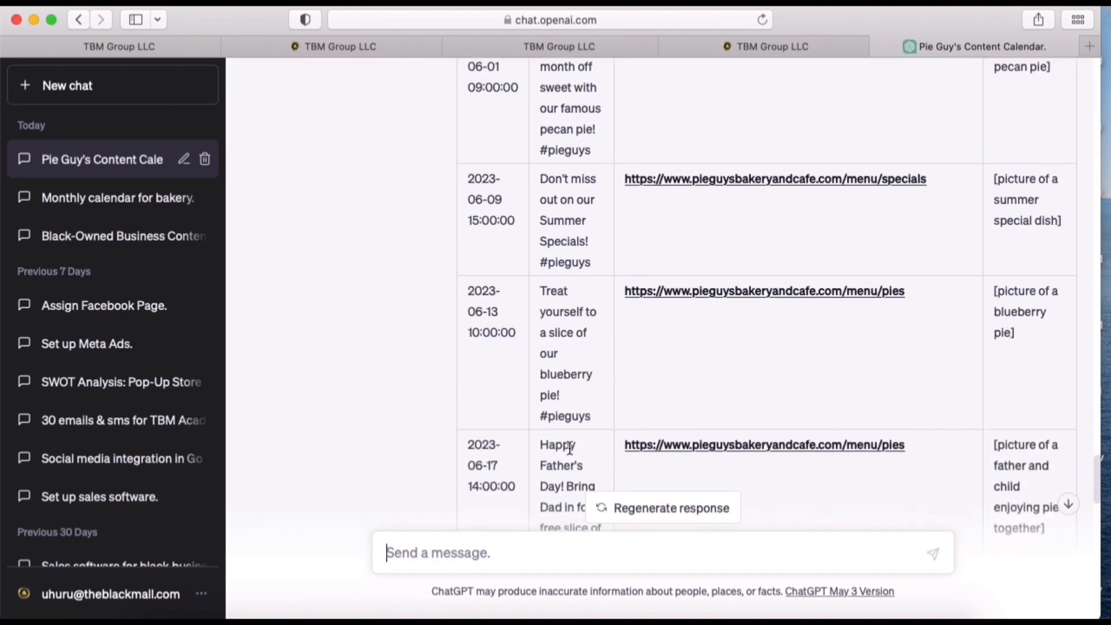
scroll(570, 448, down, 8)
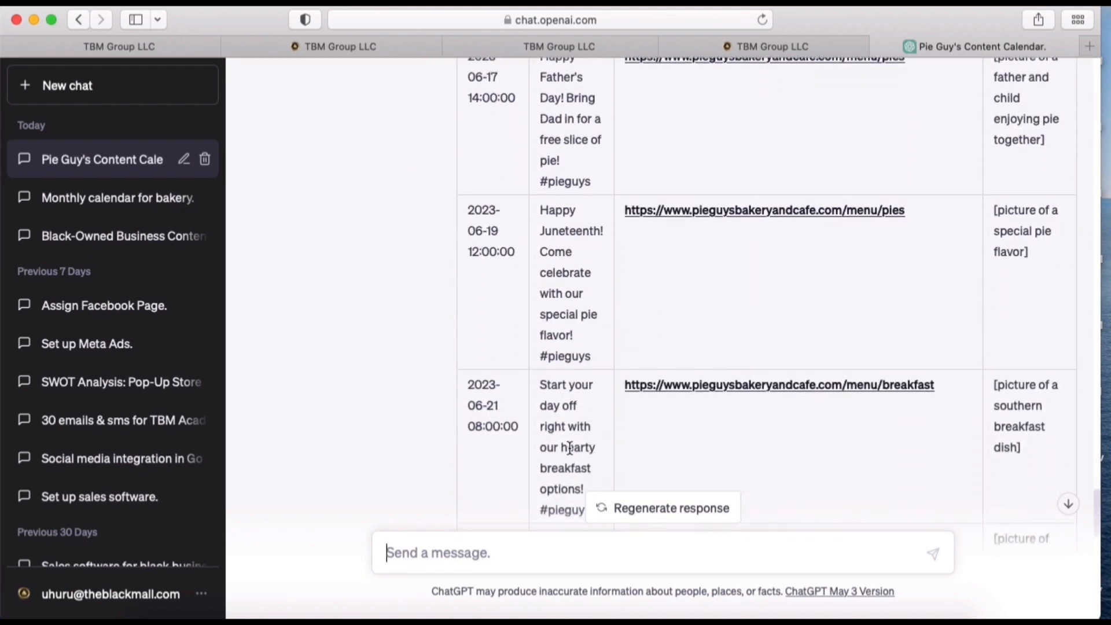
scroll(570, 448, down, 5)
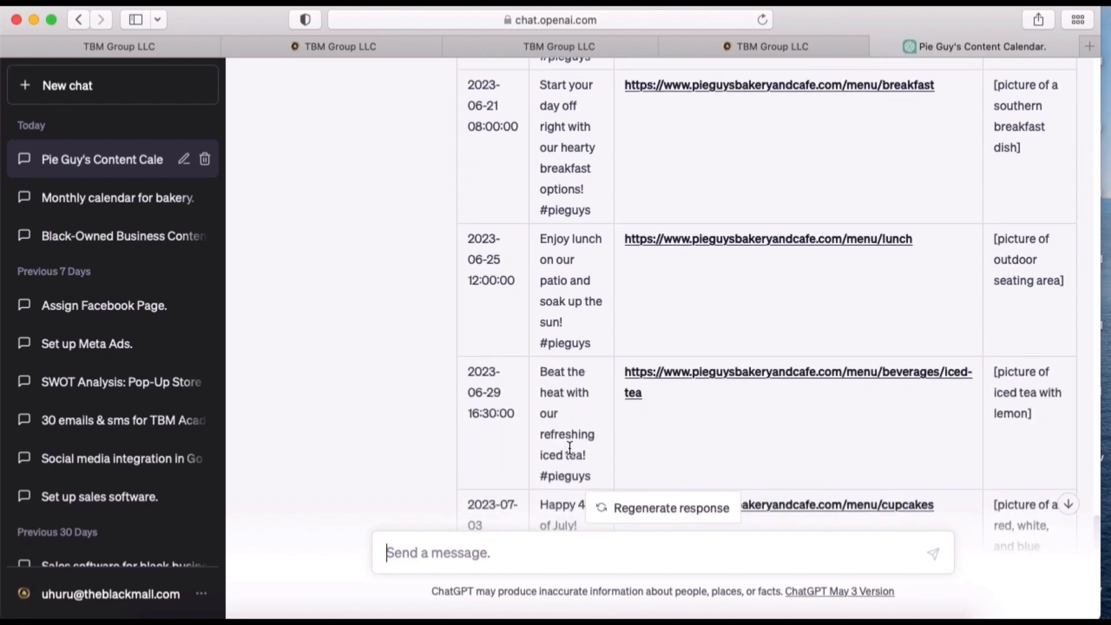
scroll(570, 447, down, 5)
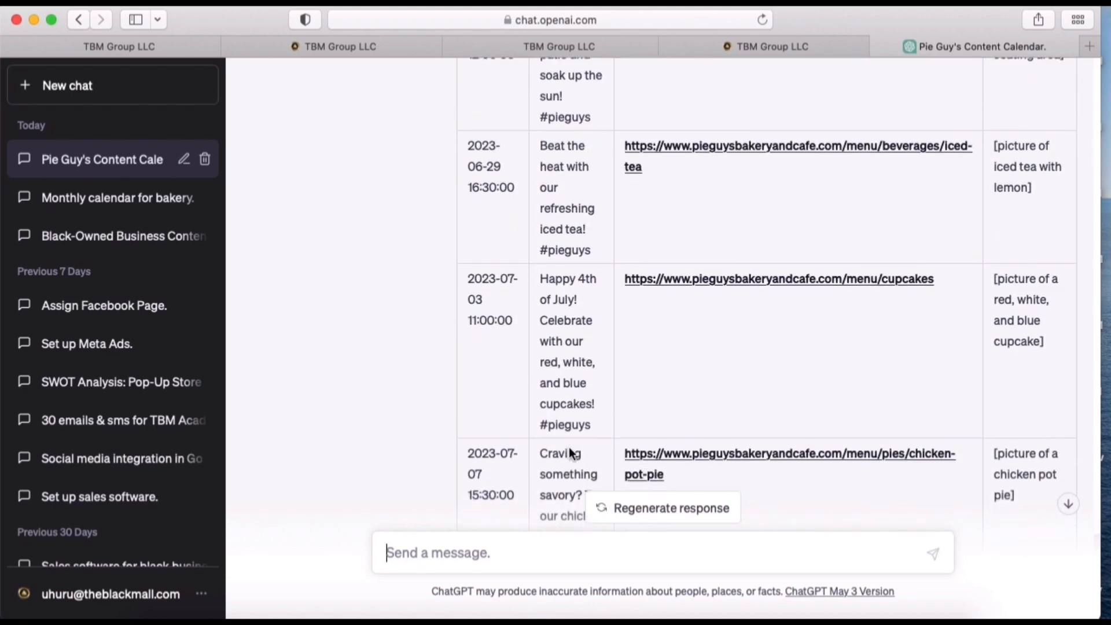
scroll(570, 449, down, 5)
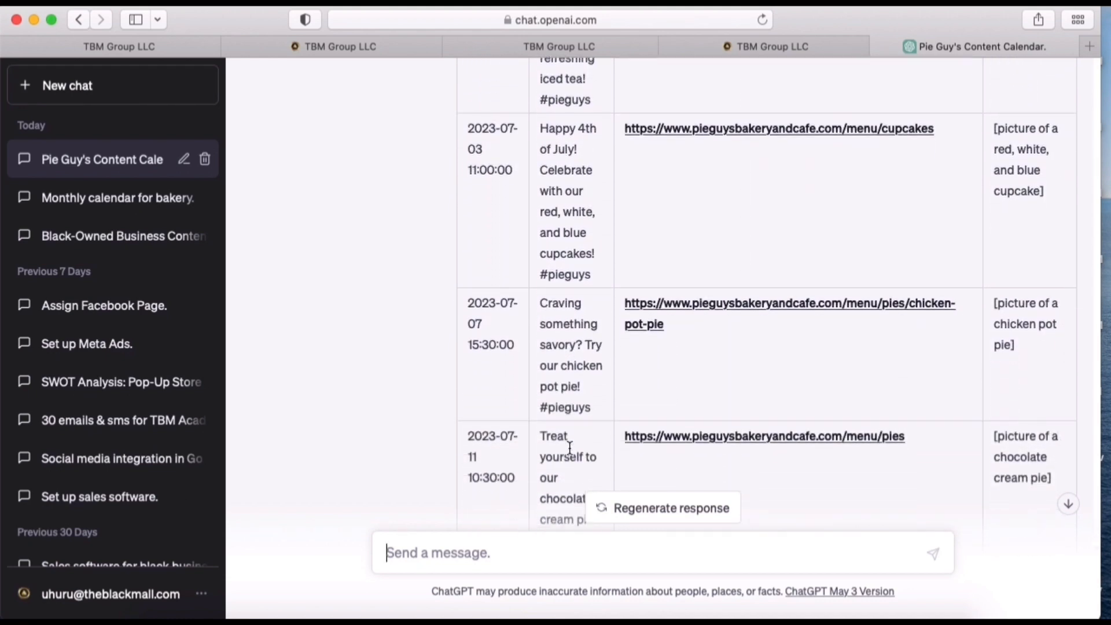
scroll(571, 447, down, 3)
scroll(571, 447, down, 3)
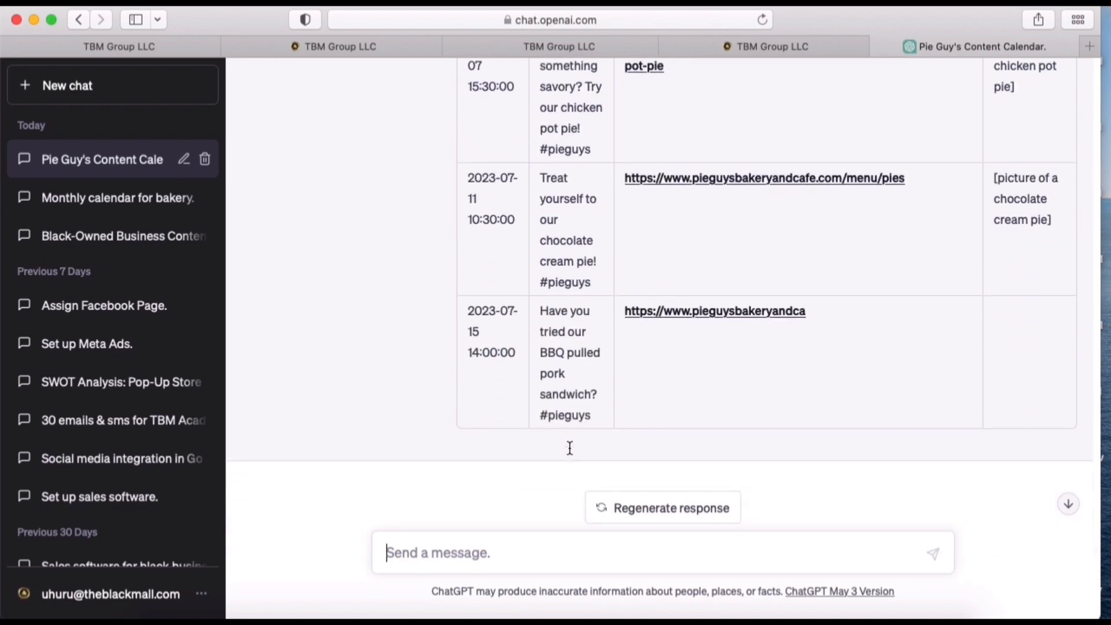
- Send the follow-up message "You forgot the 9th post is a promotional post"
click(524, 555)
text(Y)
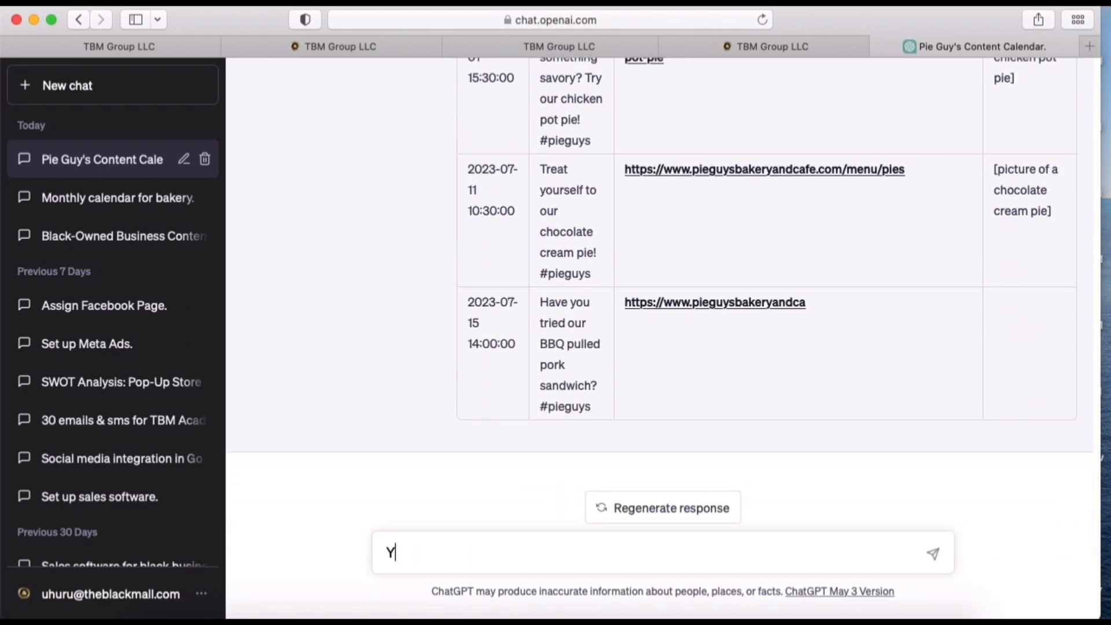
text(ou forgot the 9t)
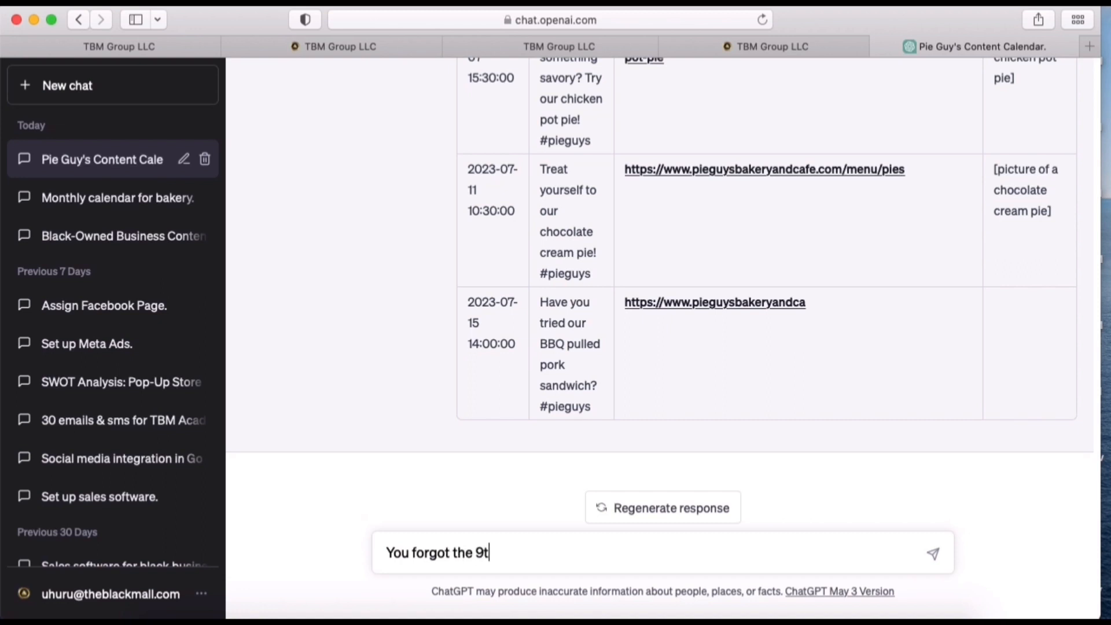
text(h post is a p)
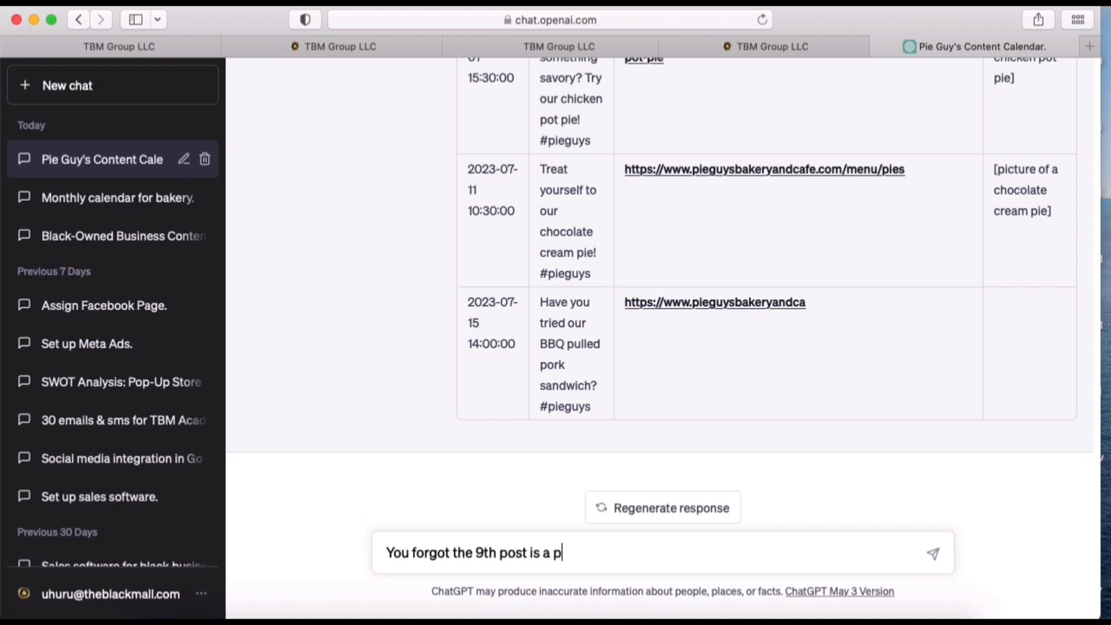
text(romotional post)
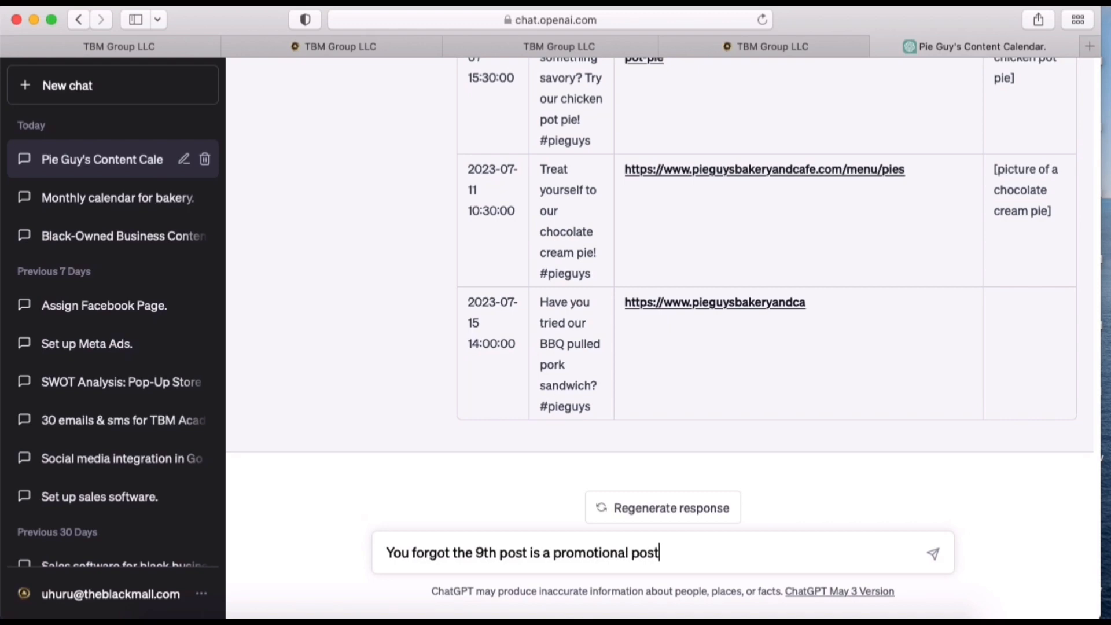
key(Return)
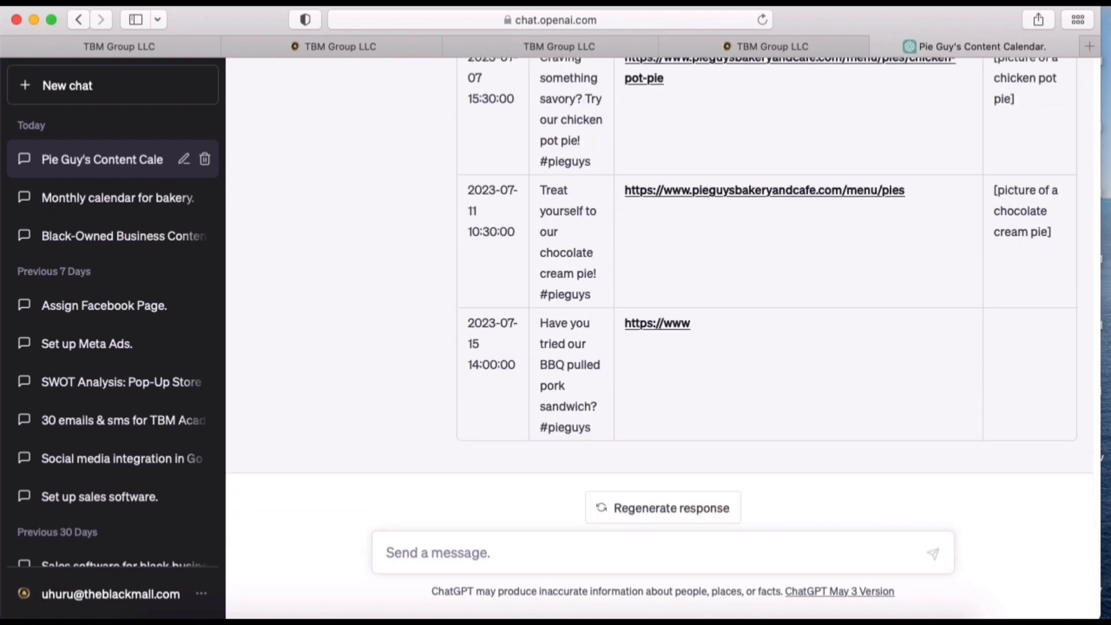
- Check the July rows of the updated table, including the promotional post, and send the message "continue in table format"
scroll(676, 293, up, 3)
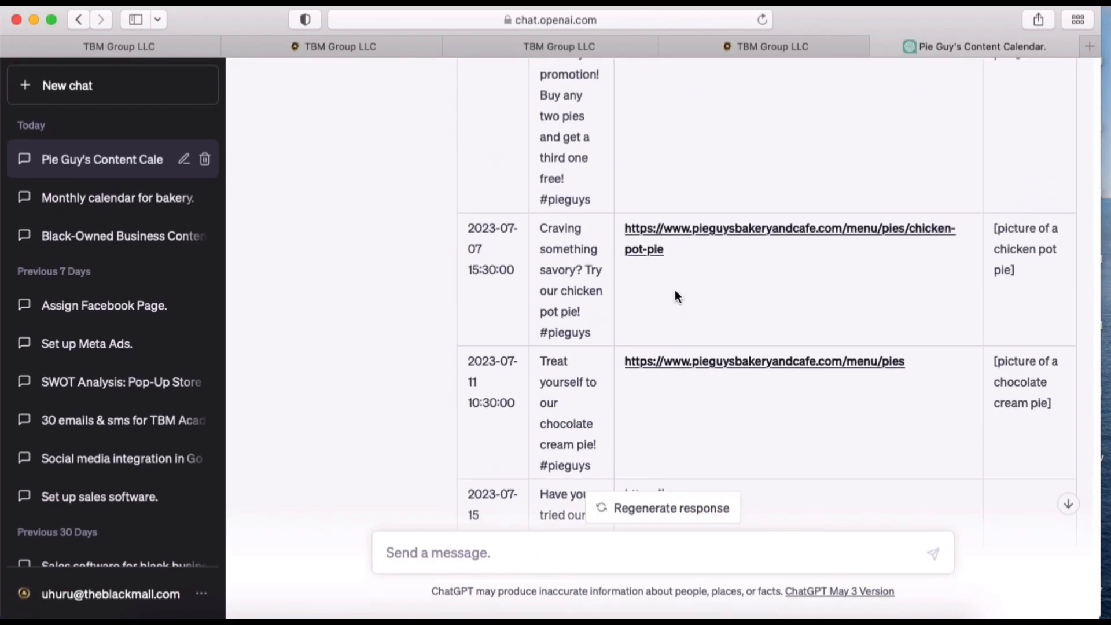
scroll(676, 295, up, 2)
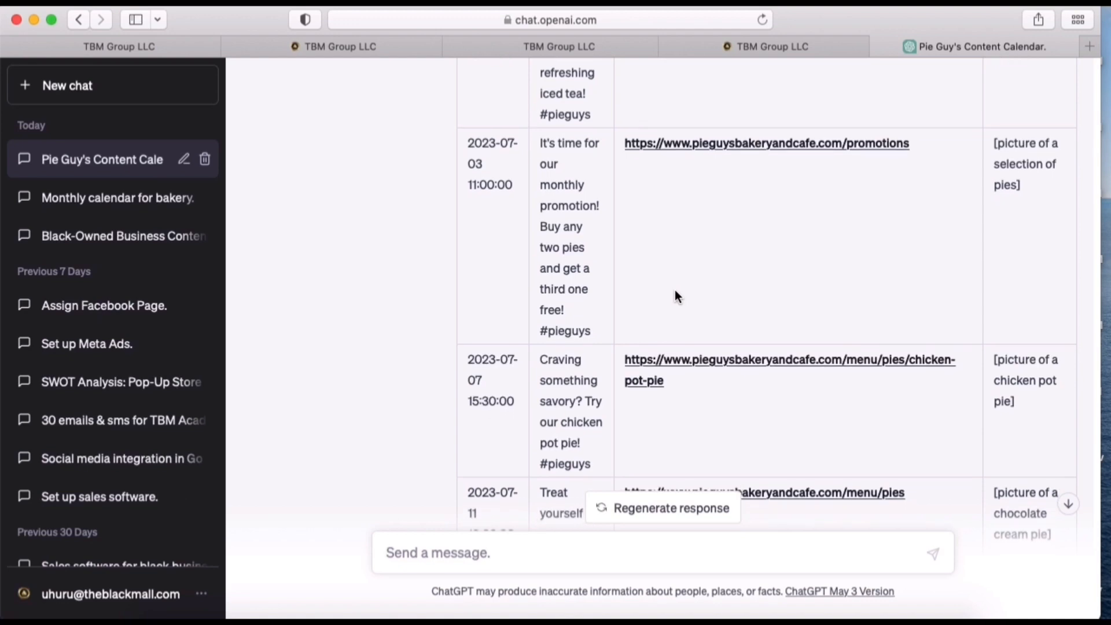
scroll(676, 296, down, 1)
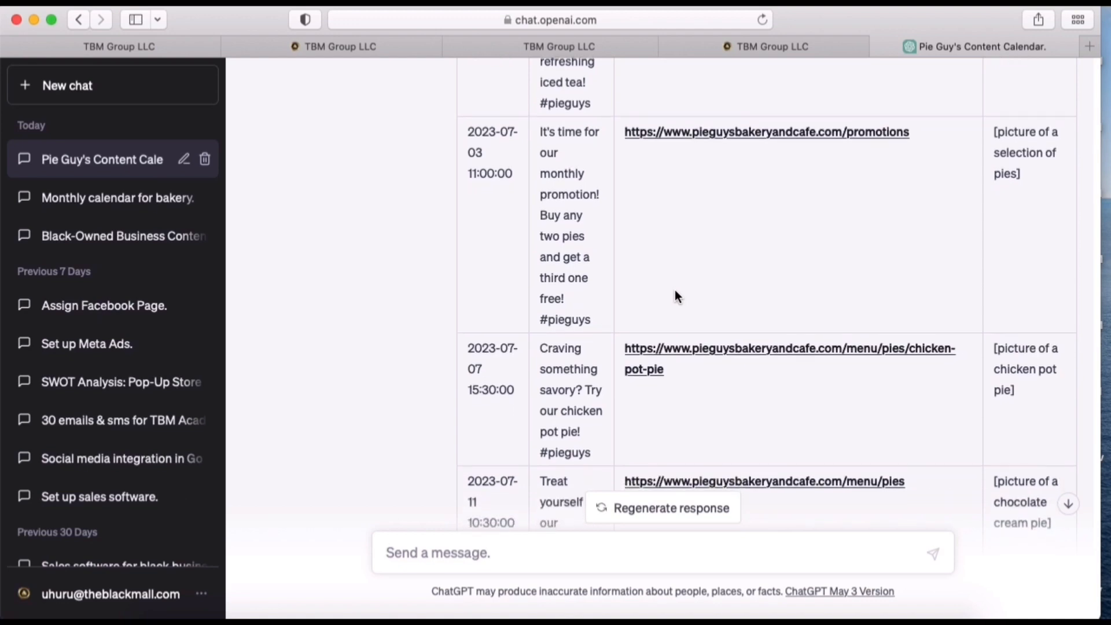
scroll(675, 295, down, 2)
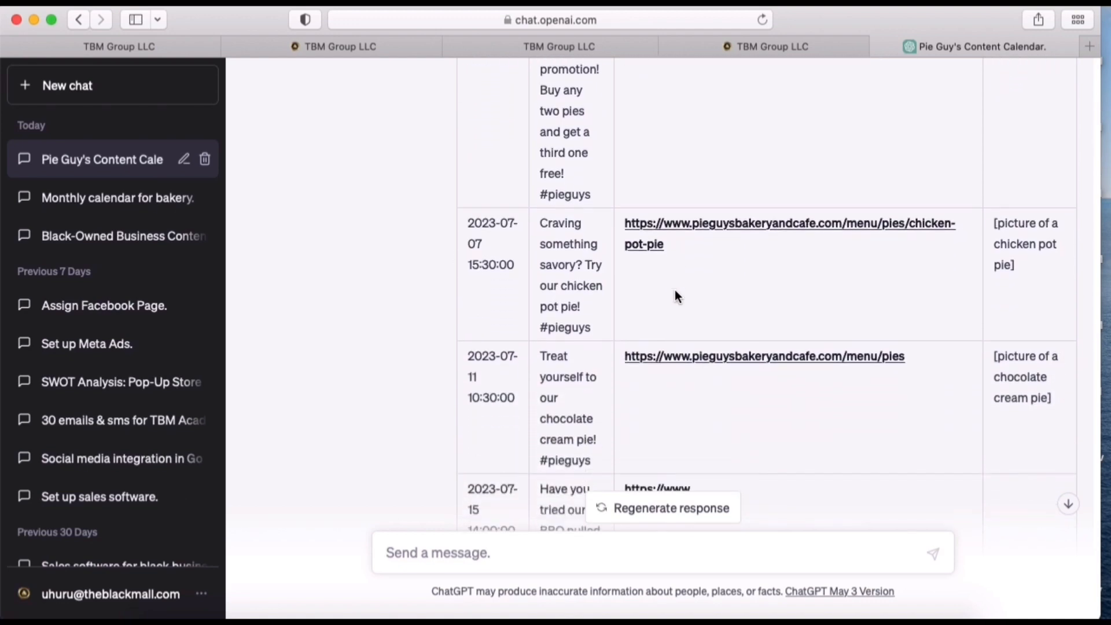
scroll(675, 290, down, 3)
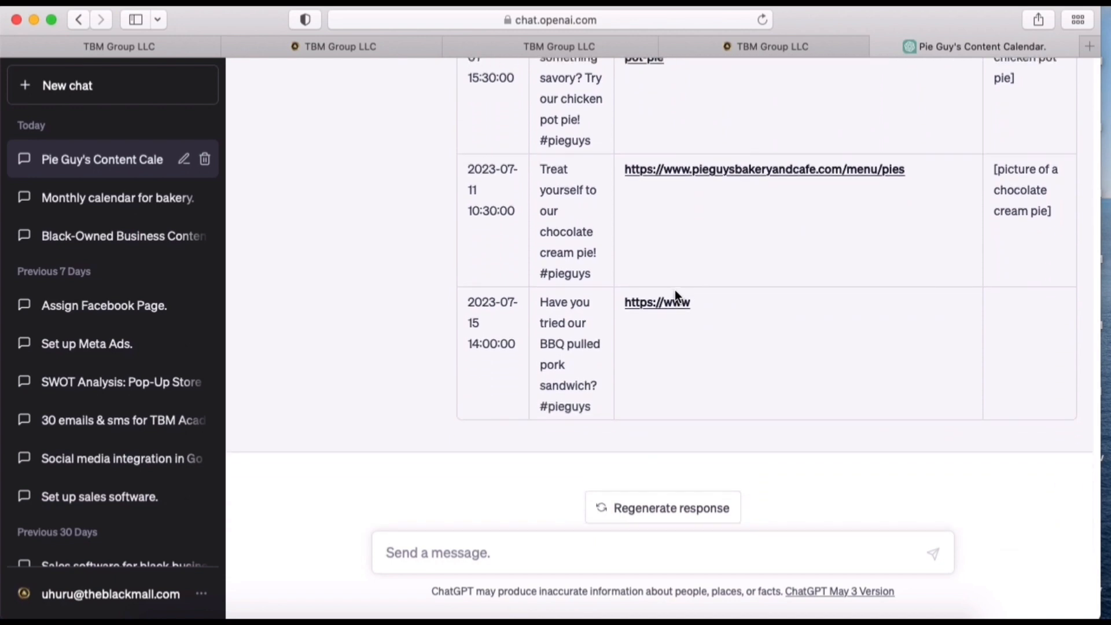
text(con)
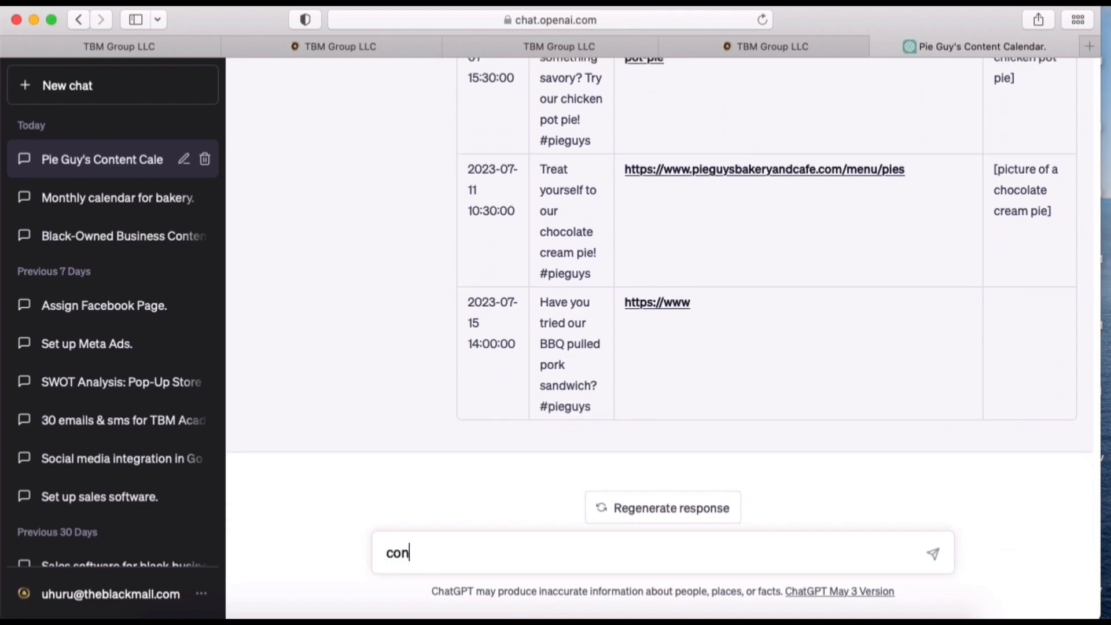
text(tinue in table format)
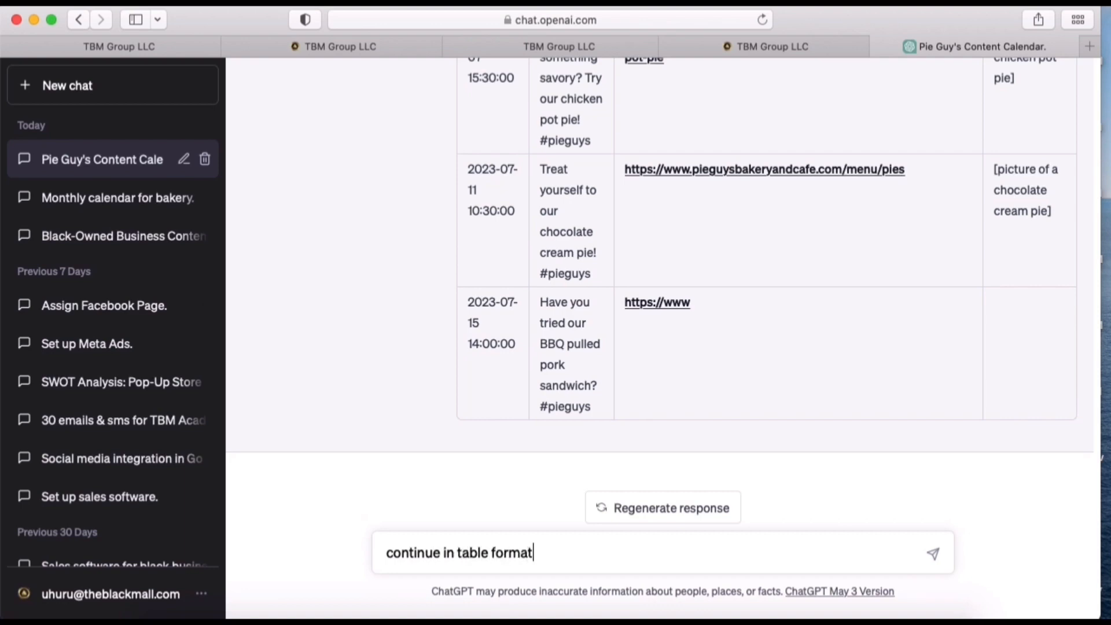
key(Return)
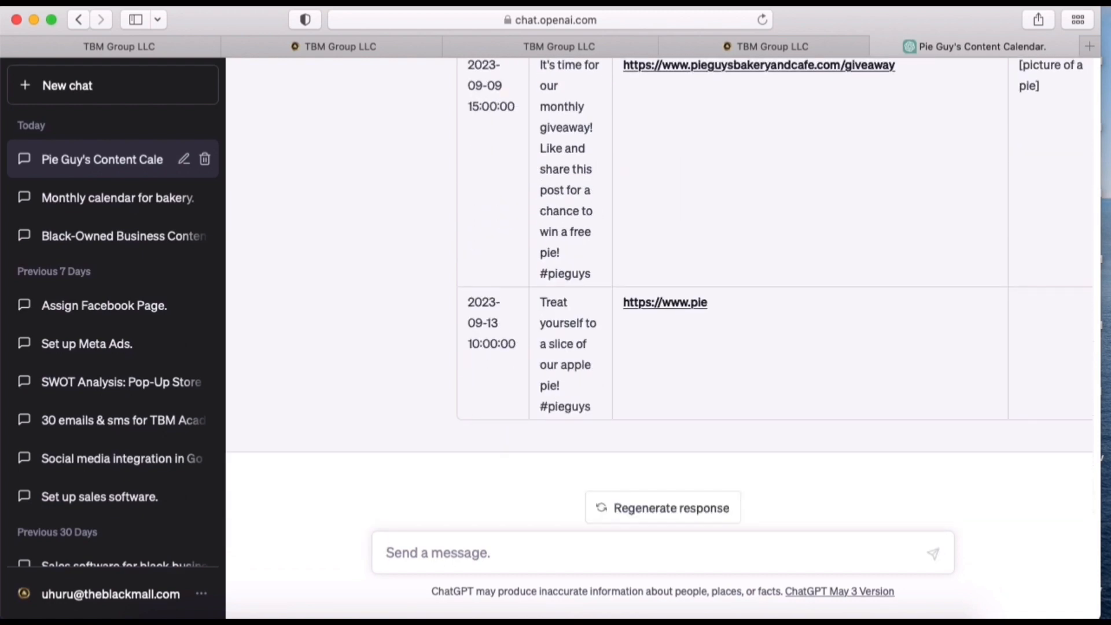
- Look back through the continued calendar rows to the start of the table made for the 9th-post promotion request
scroll(825, 206, up, 3)
scroll(826, 207, up, 15)
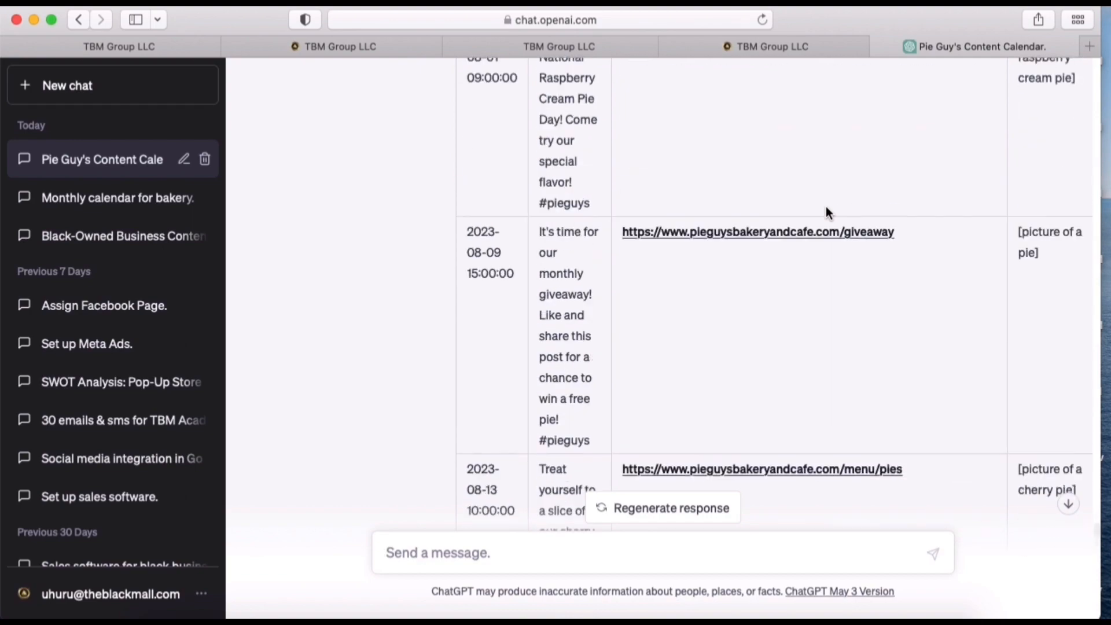
scroll(826, 206, up, 8)
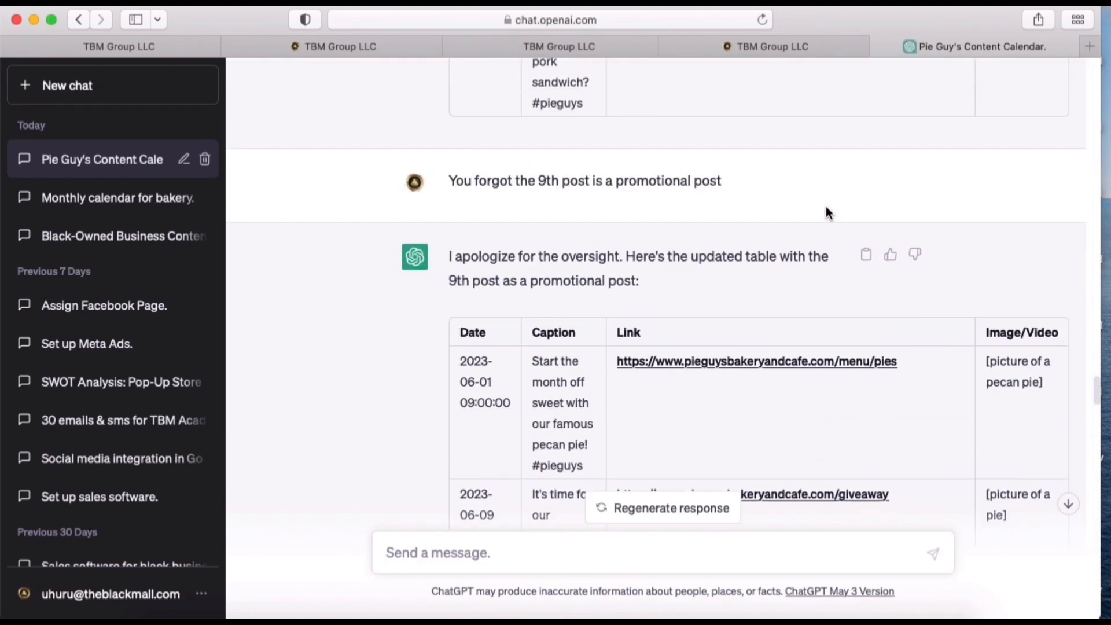
scroll(826, 206, down, 5)
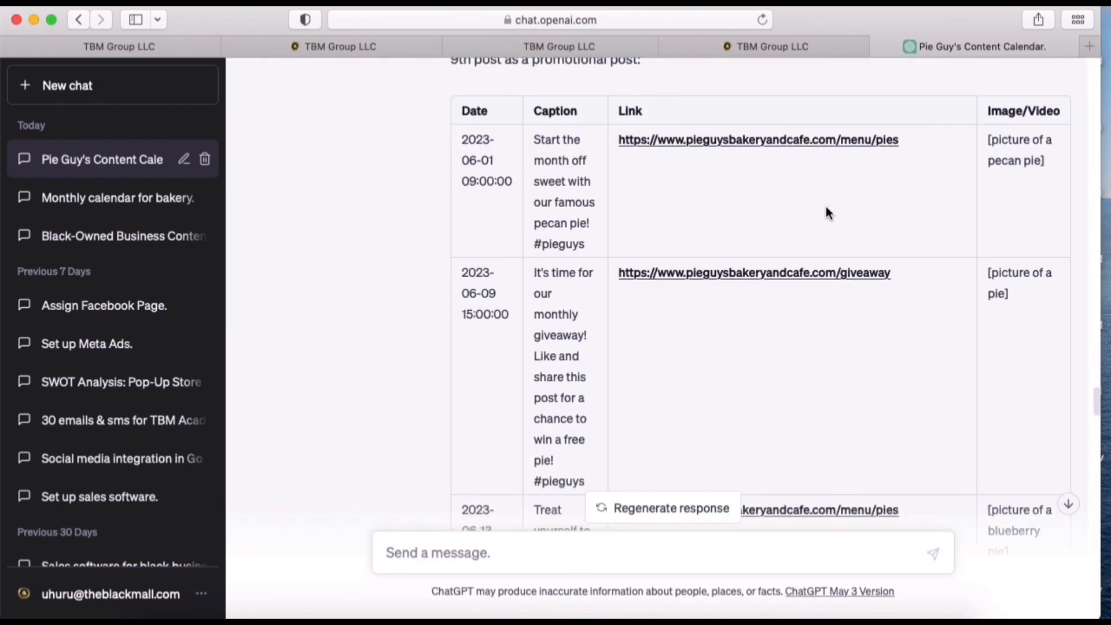
scroll(827, 213, up, 3)
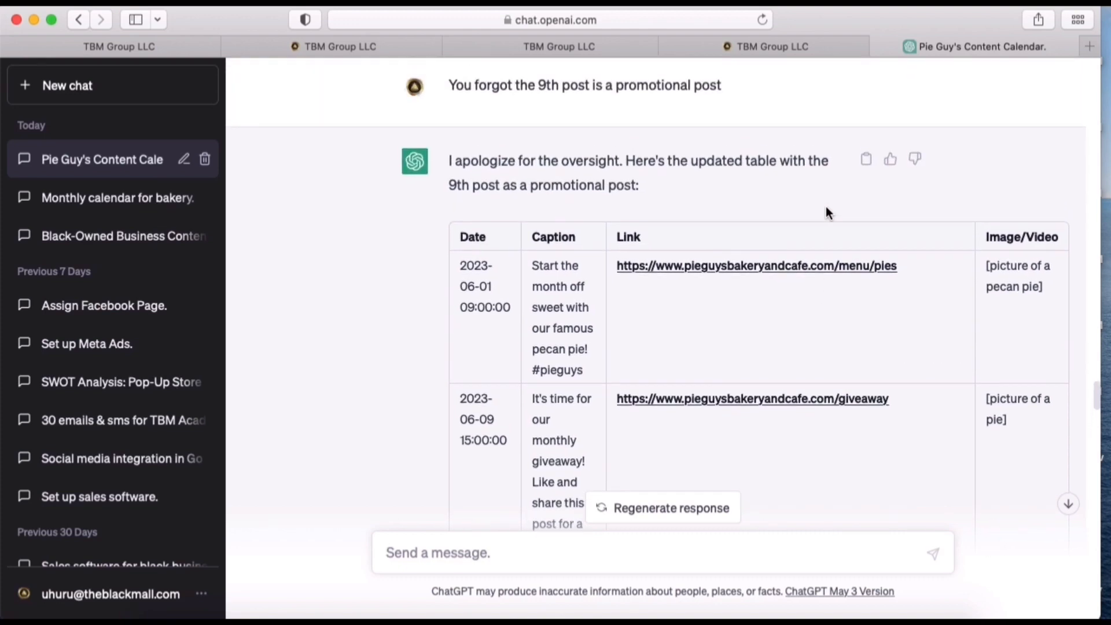
scroll(827, 212, down, 2)
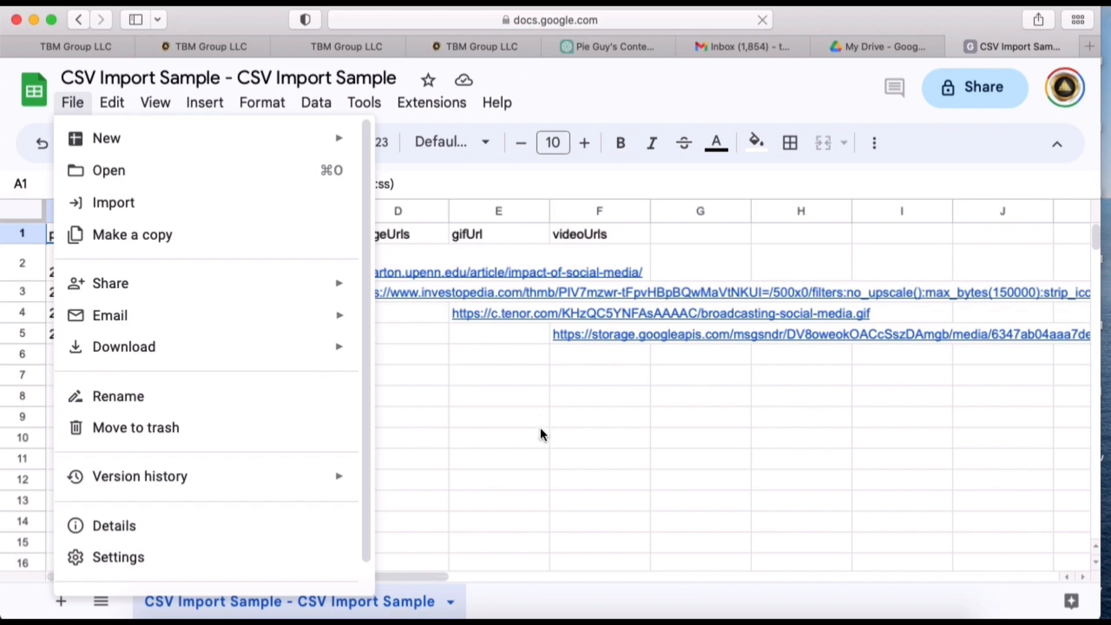
- In Google Sheets, make a copy of the CSV Import Sample spreadsheet in My Drive, named "Pie Guys Content Calendar"
click(132, 235)
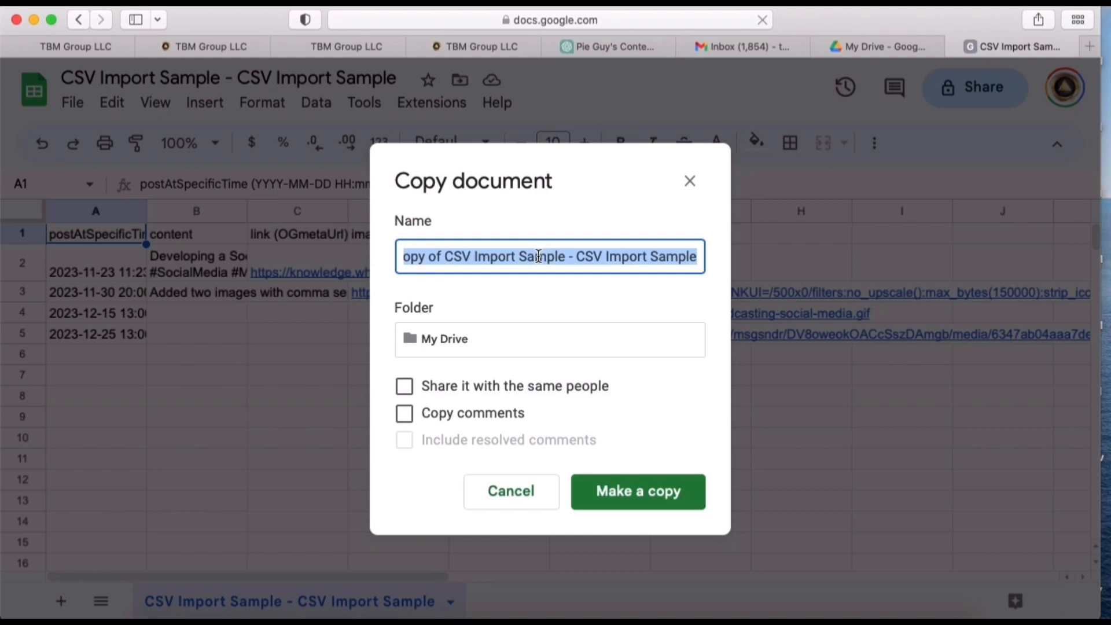
text(Pie Gy)
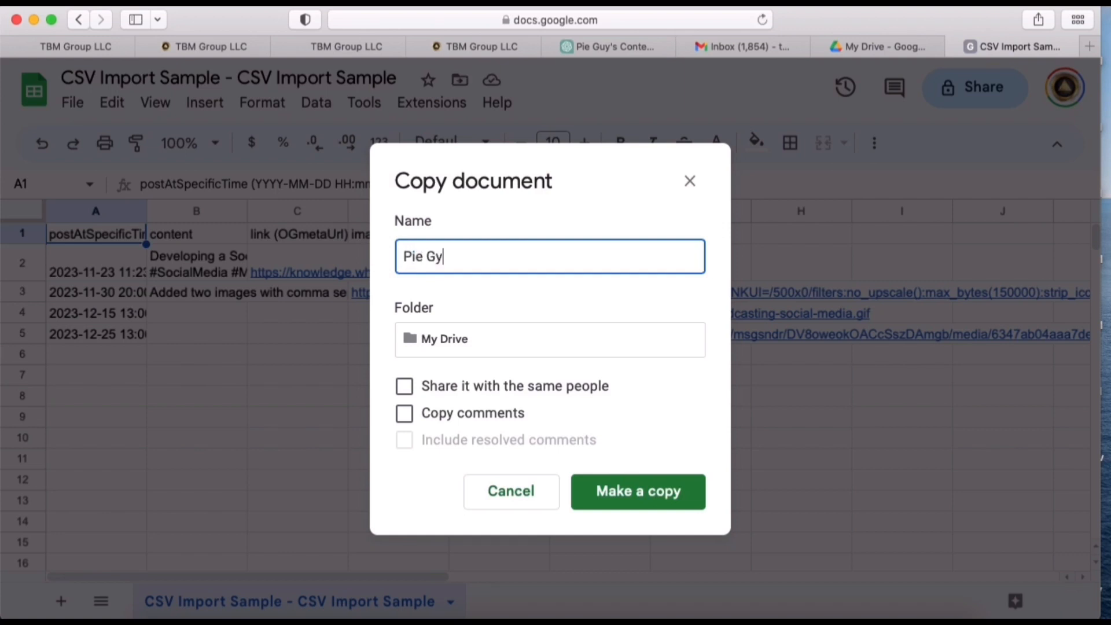
key(BackSpace)
text(uys Content Calendar)
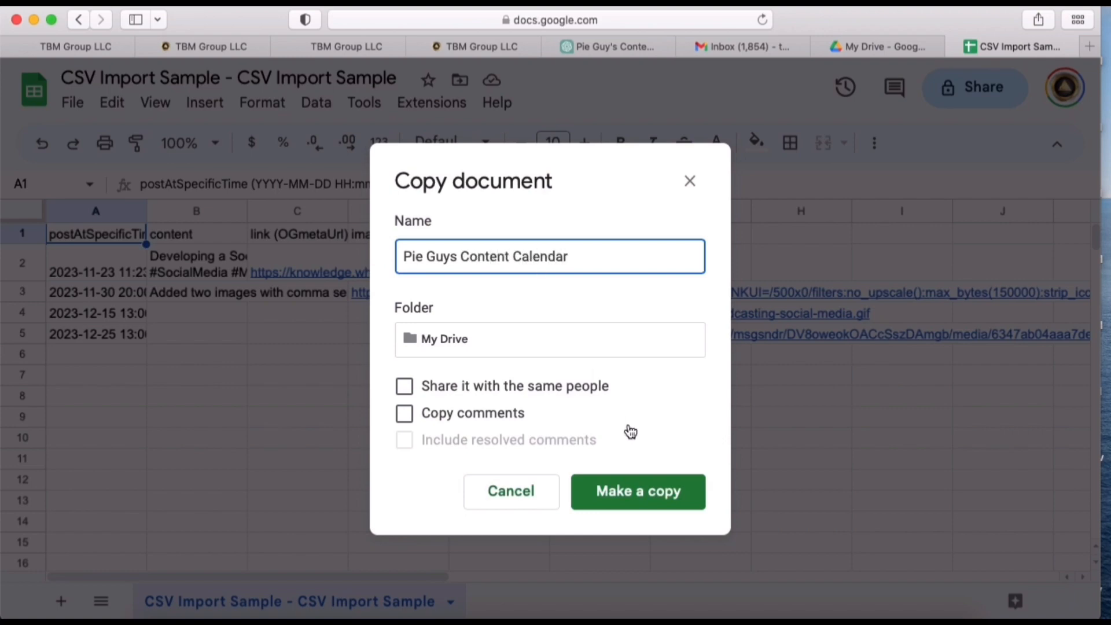
click(619, 490)
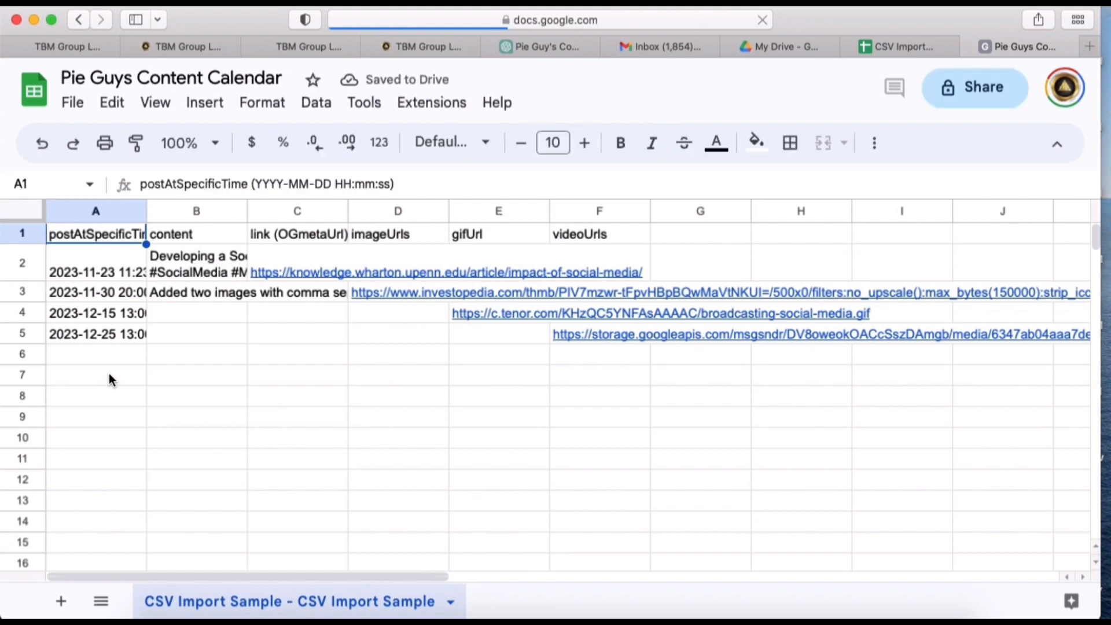
click(108, 375)
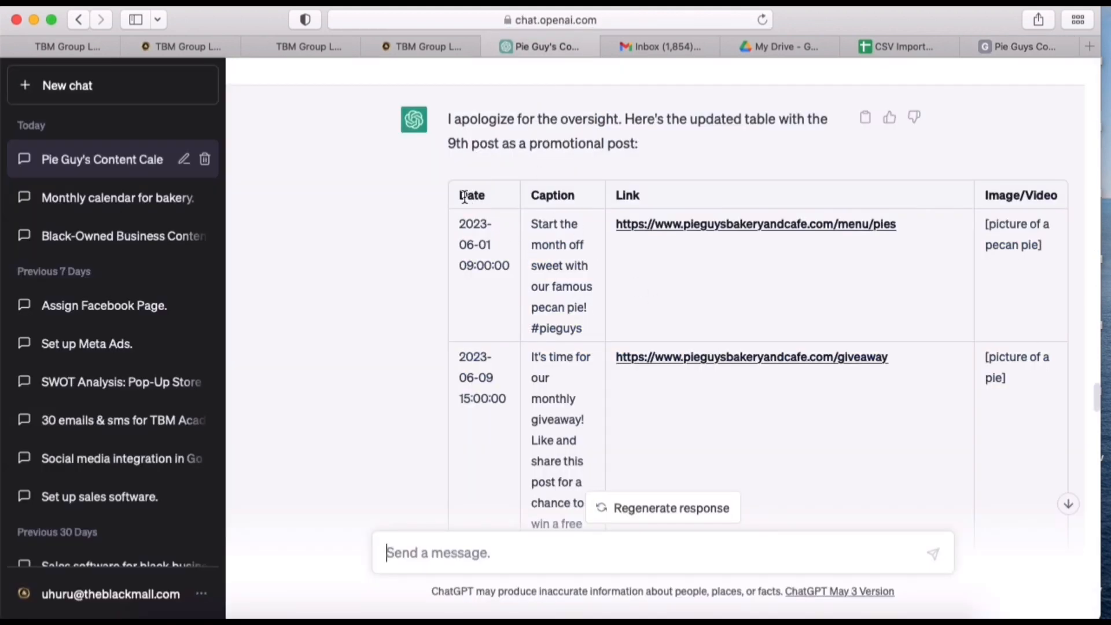
- Copy the updated ChatGPT calendar table through its last September row and paste it into the Pie Guys Content Calendar sheet in Google Sheets at A7
drag(467, 223, 440, 76)
drag(1014, 579, 1039, 293)
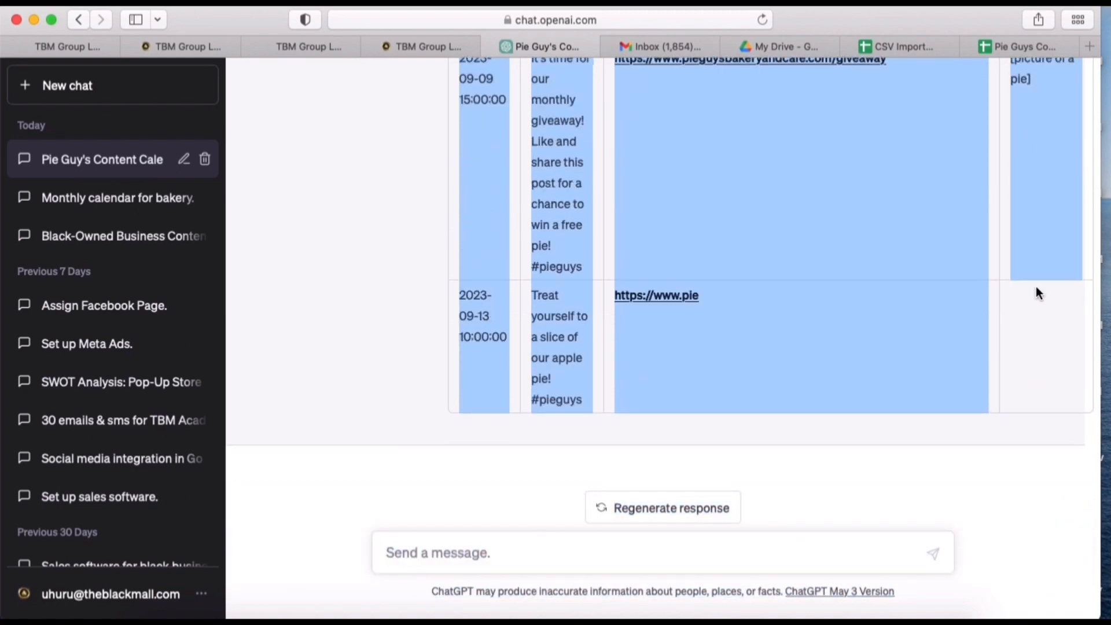
click(1025, 46)
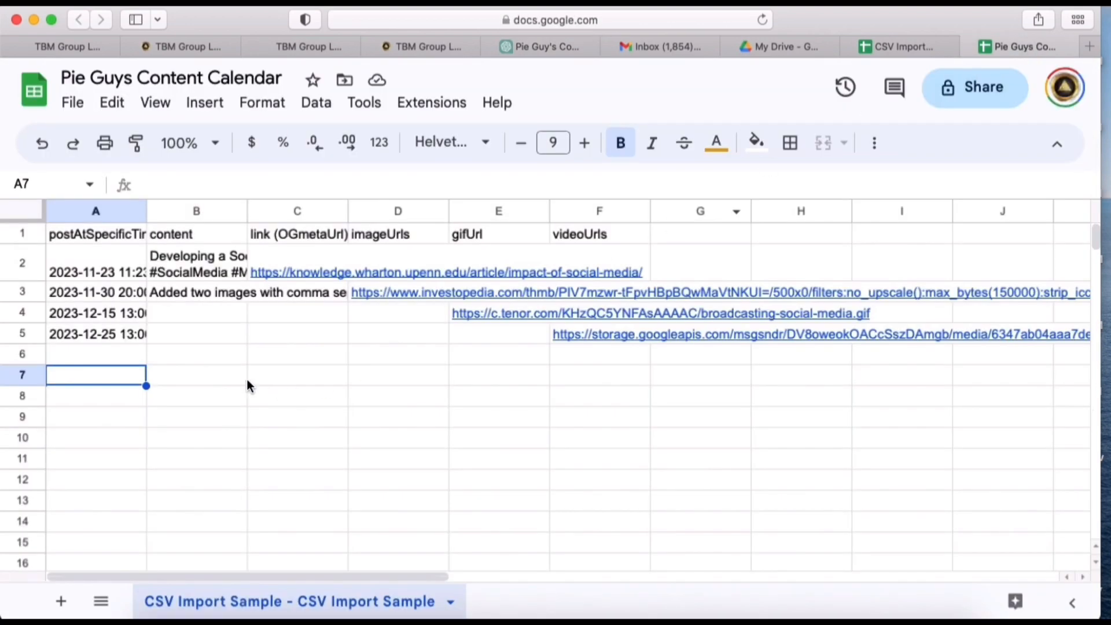
key(super+v)
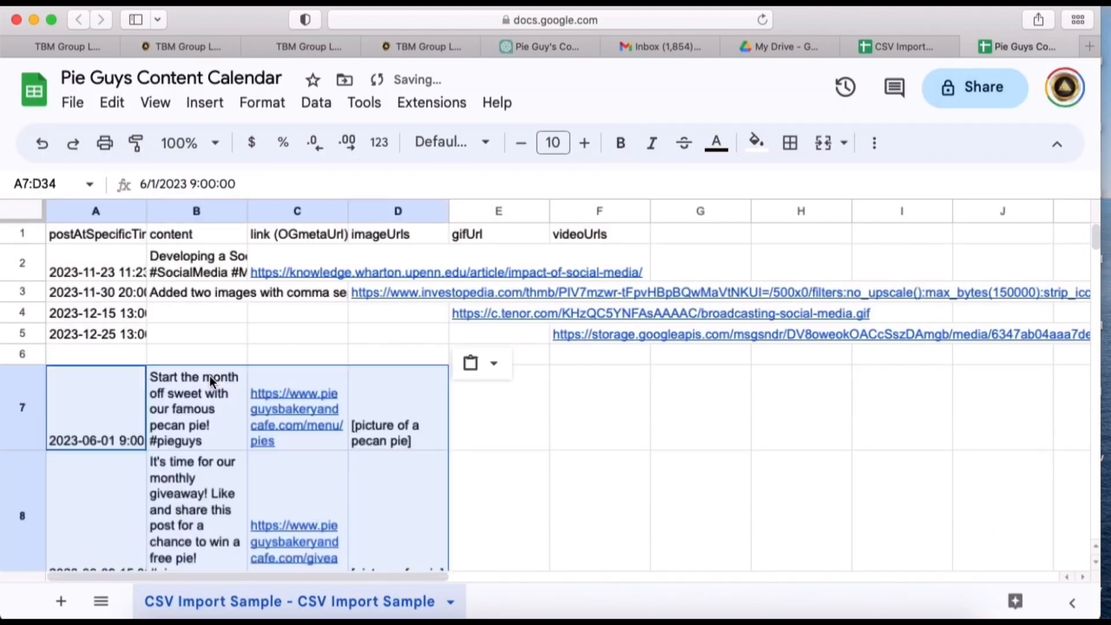
click(541, 481)
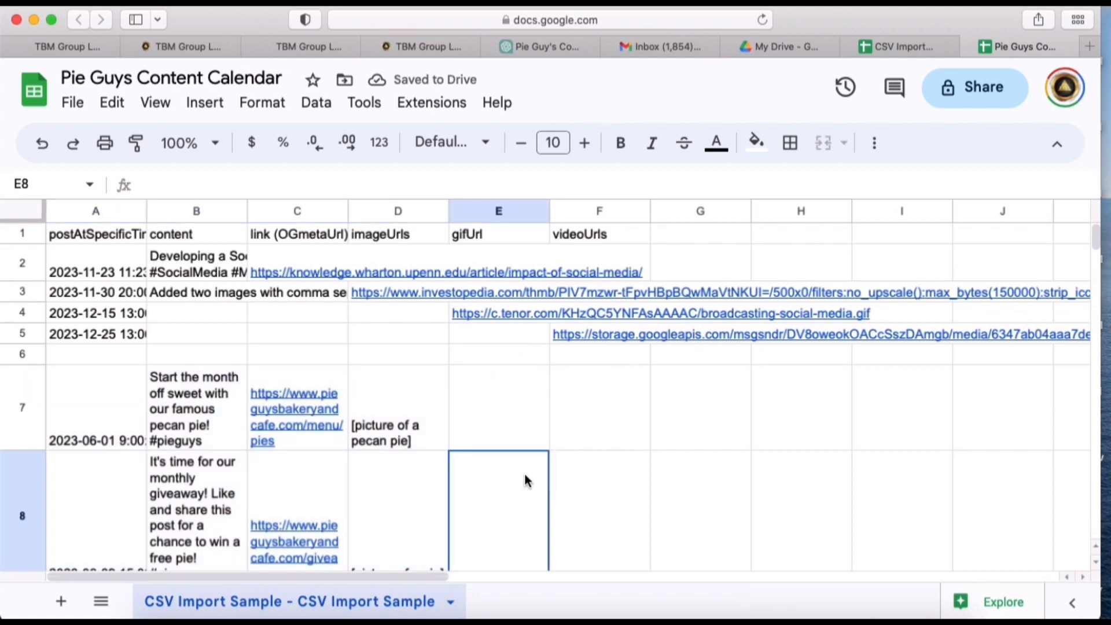
scroll(344, 487, down, 3)
scroll(343, 488, up, 3)
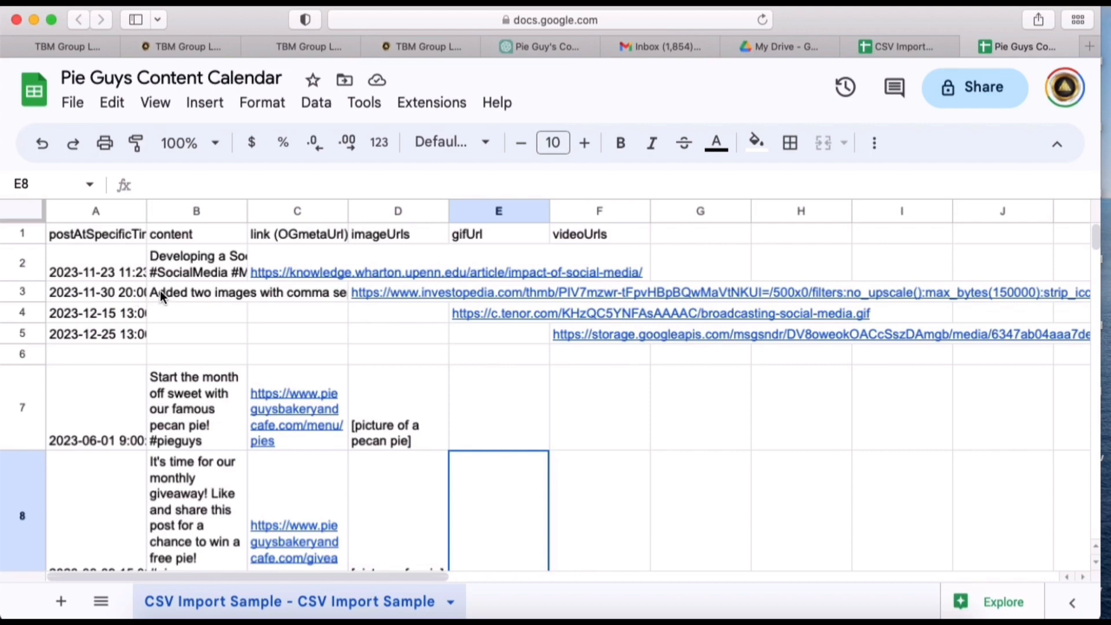
- Delete rows 2 to 6, holding the sample posts and the blank row, from the content calendar
drag(29, 262, 13, 352)
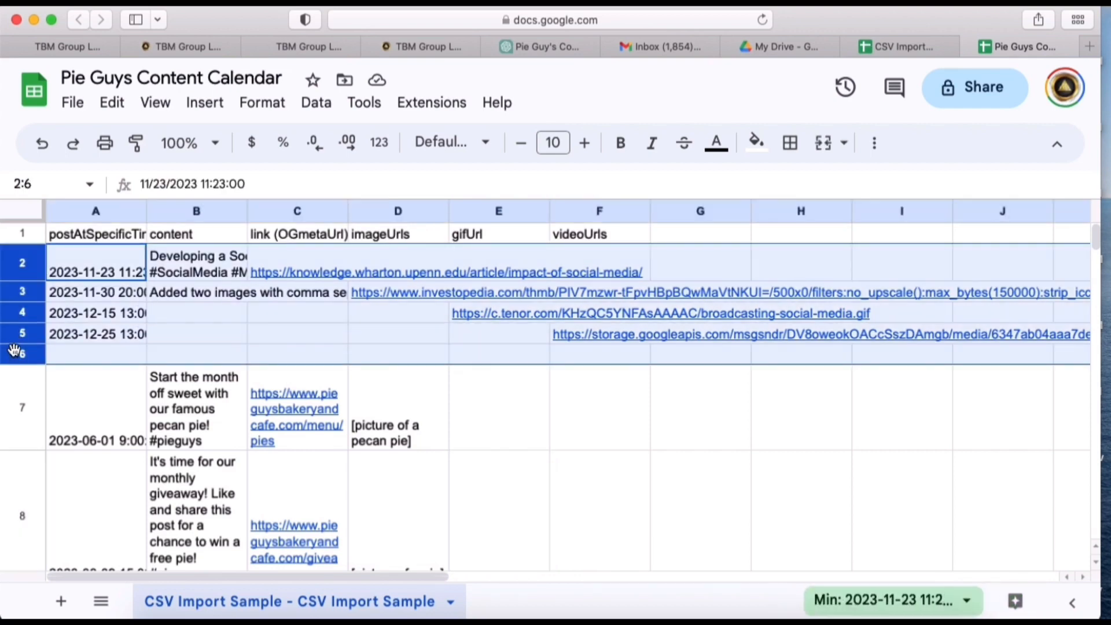
right_click(13, 351)
click(86, 370)
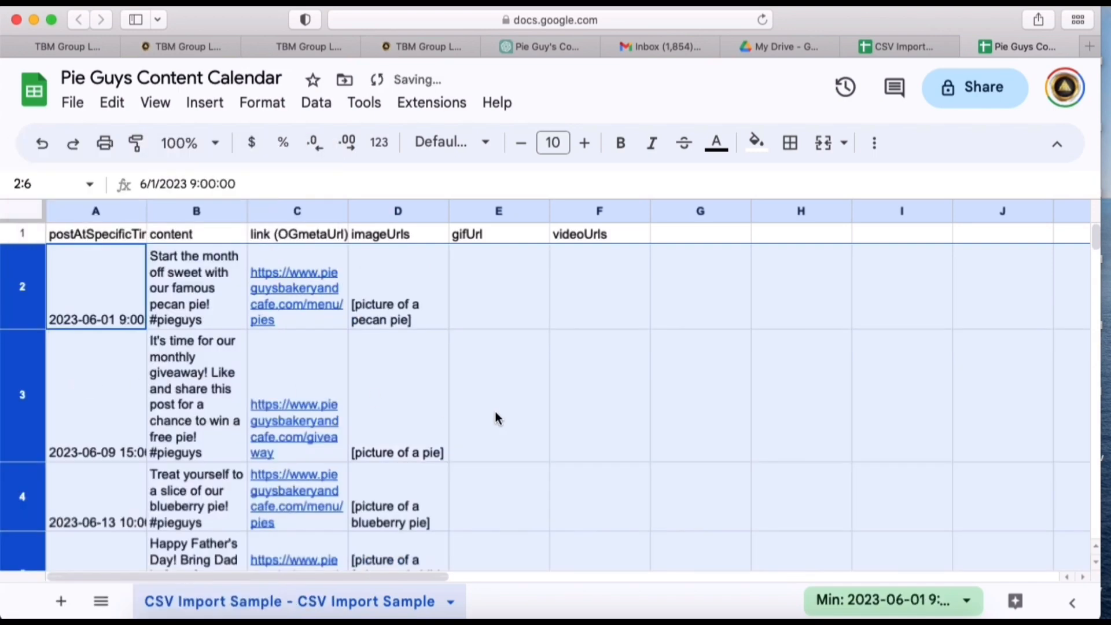
click(658, 449)
- Delete rows 14 to 17, holding the pasted chat text and repeated table header, and review the calendar rows
scroll(374, 449, down, 5)
scroll(373, 449, down, 3)
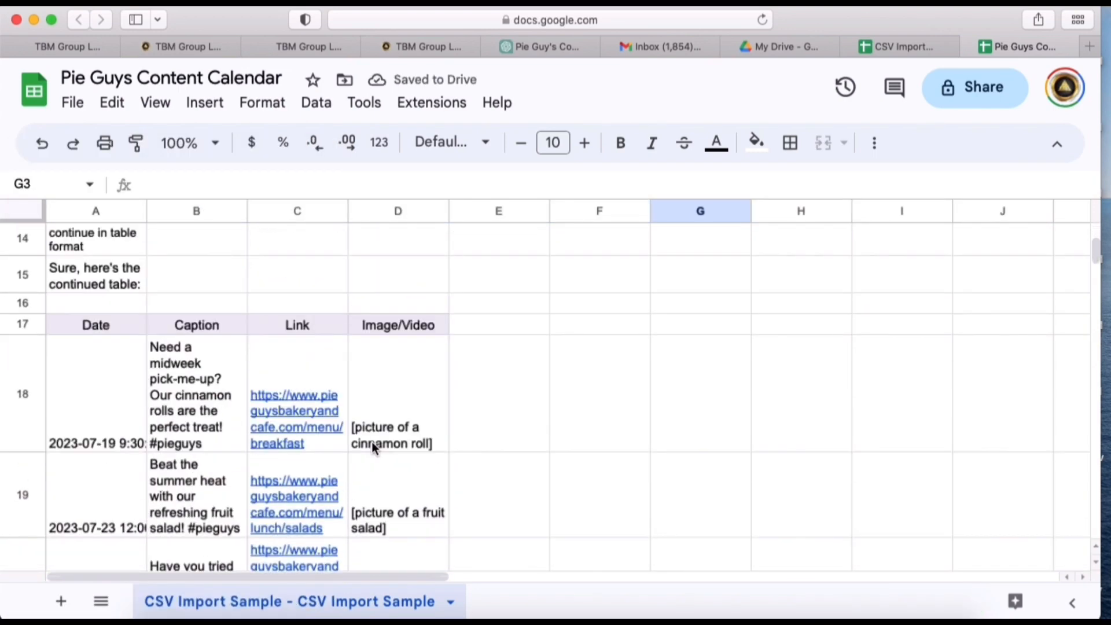
scroll(214, 346, up, 1)
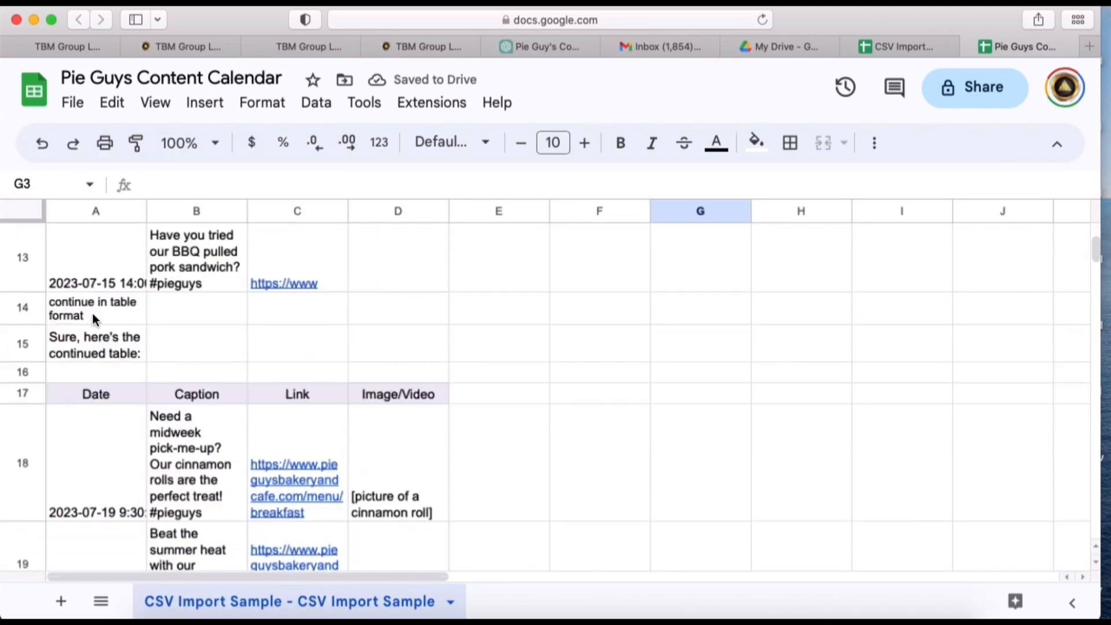
drag(27, 313, 21, 391)
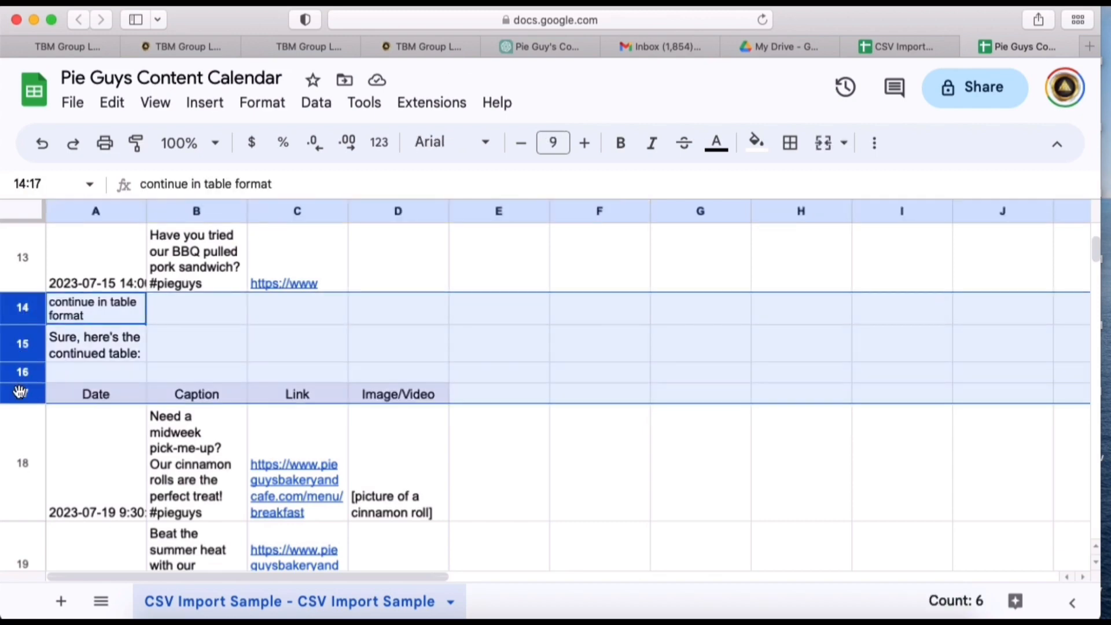
right_click(20, 392)
click(87, 369)
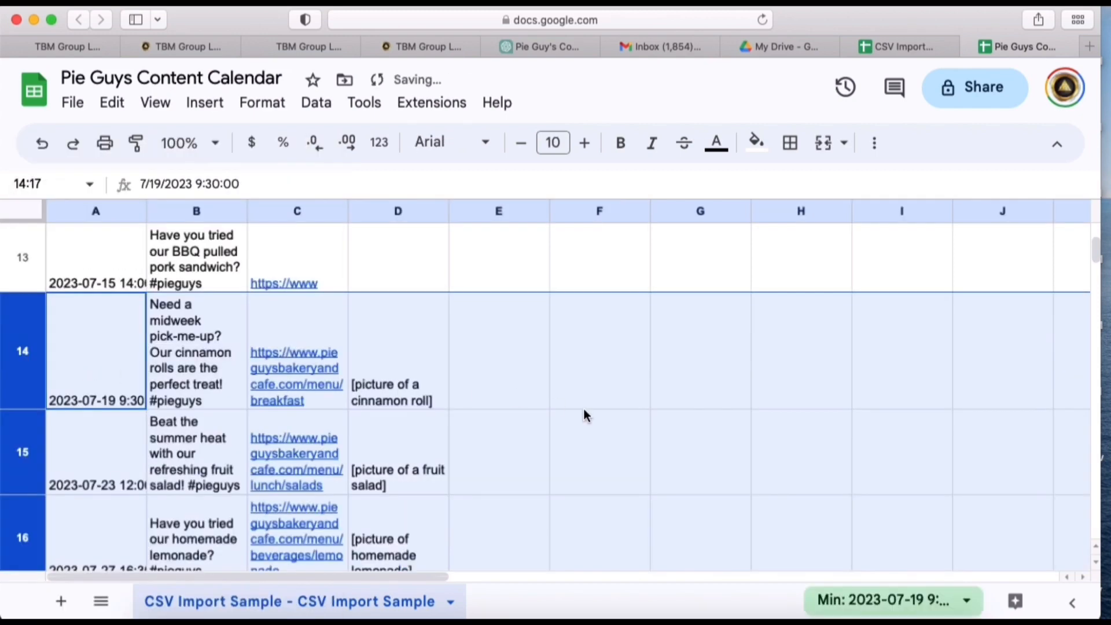
click(639, 427)
scroll(485, 368, up, 10)
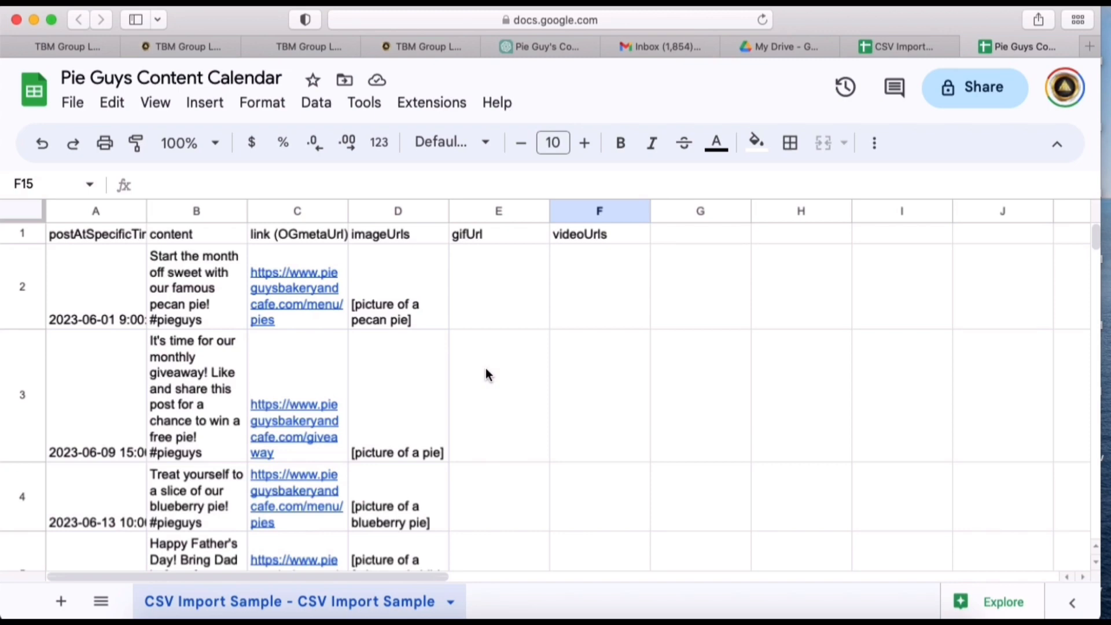
scroll(356, 420, down, 20)
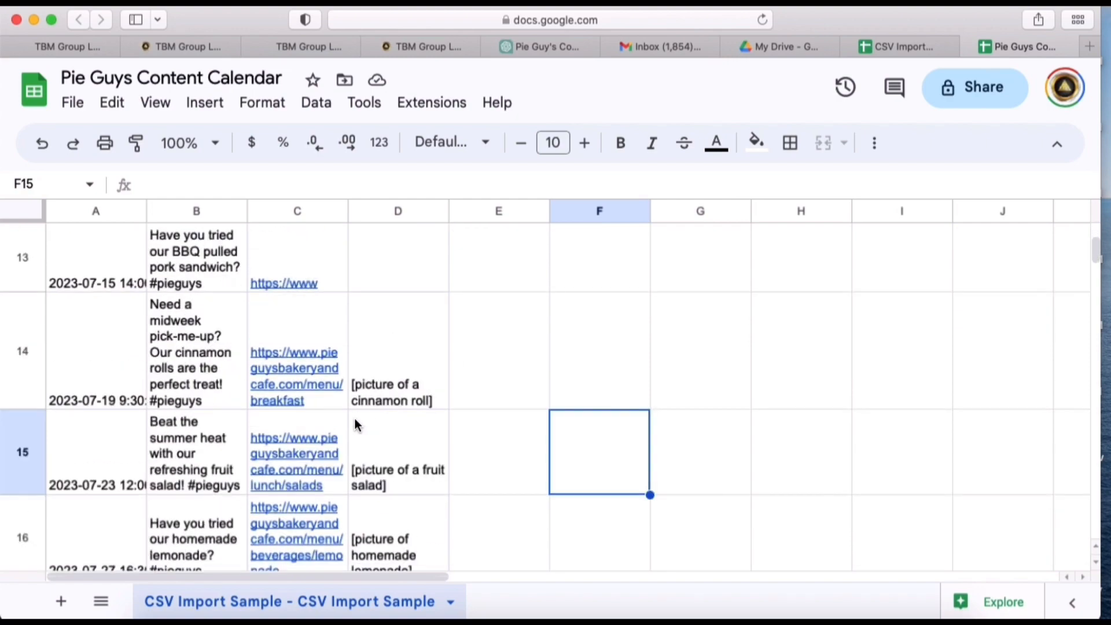
scroll(355, 421, up, 20)
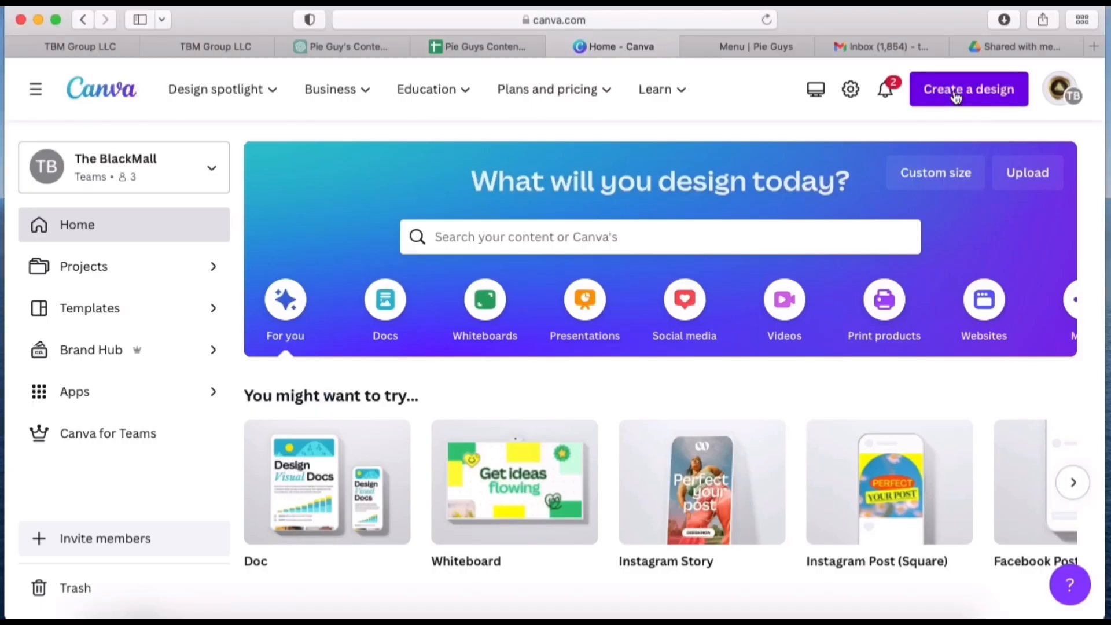
- In Canva, create an Instagram Post (Square) design named "Jun 1 - Sept 30 Content Images"
click(956, 93)
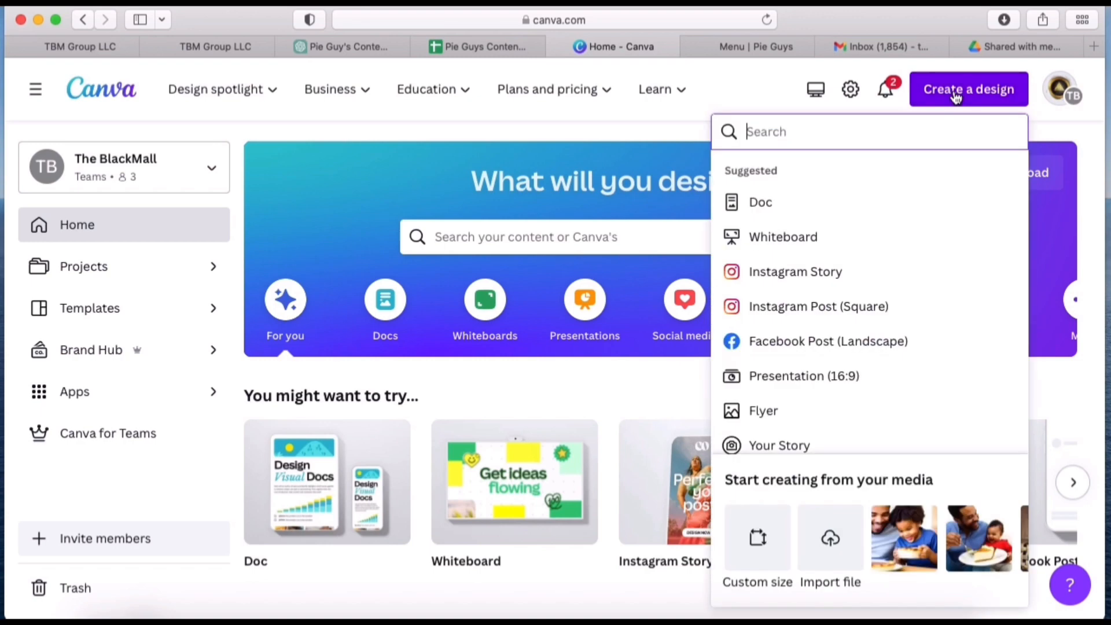
click(795, 305)
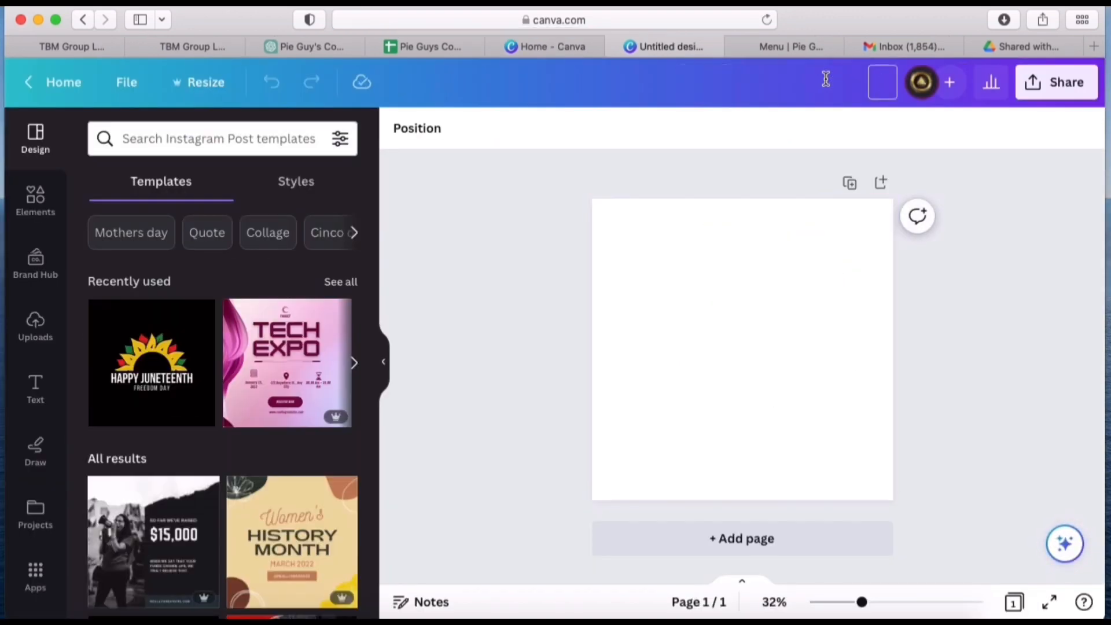
text(Jun 1 - Sept 30)
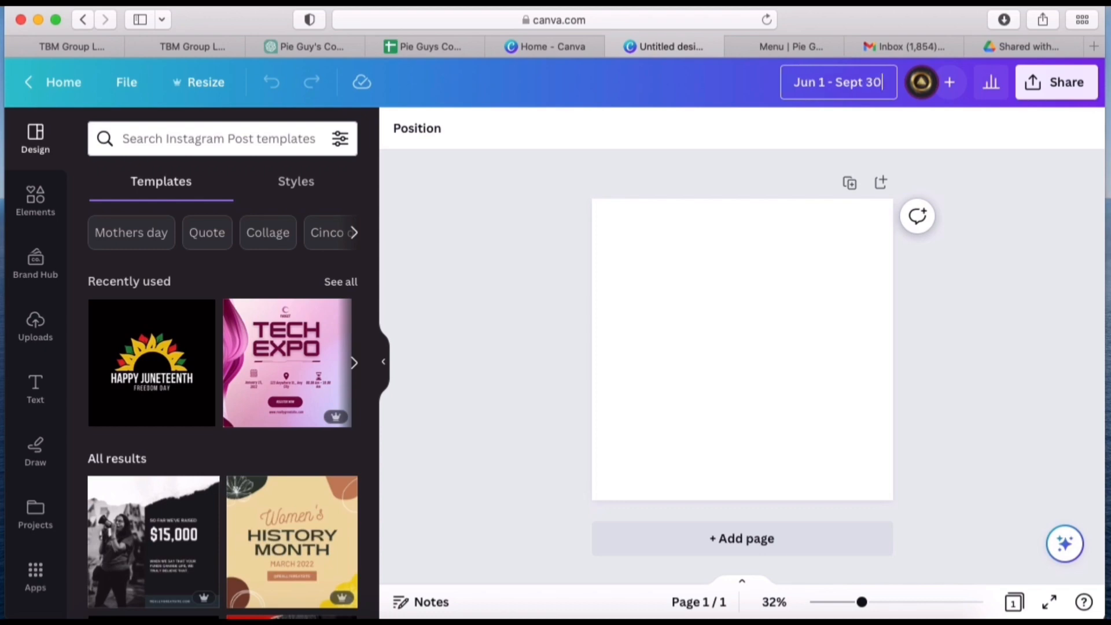
text( Conte)
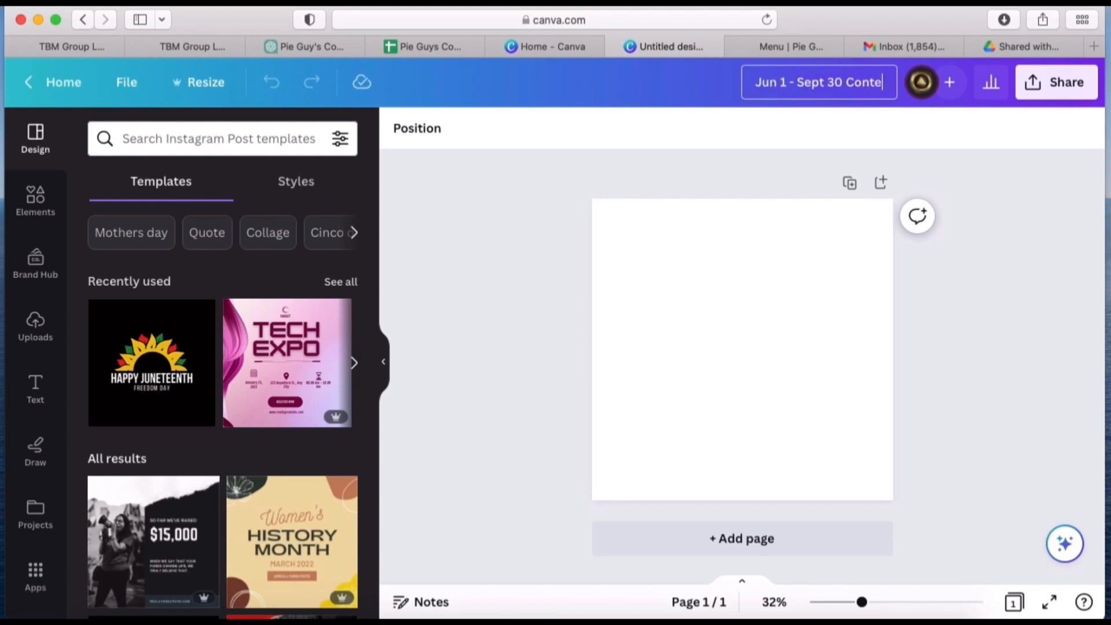
text(nt Image)
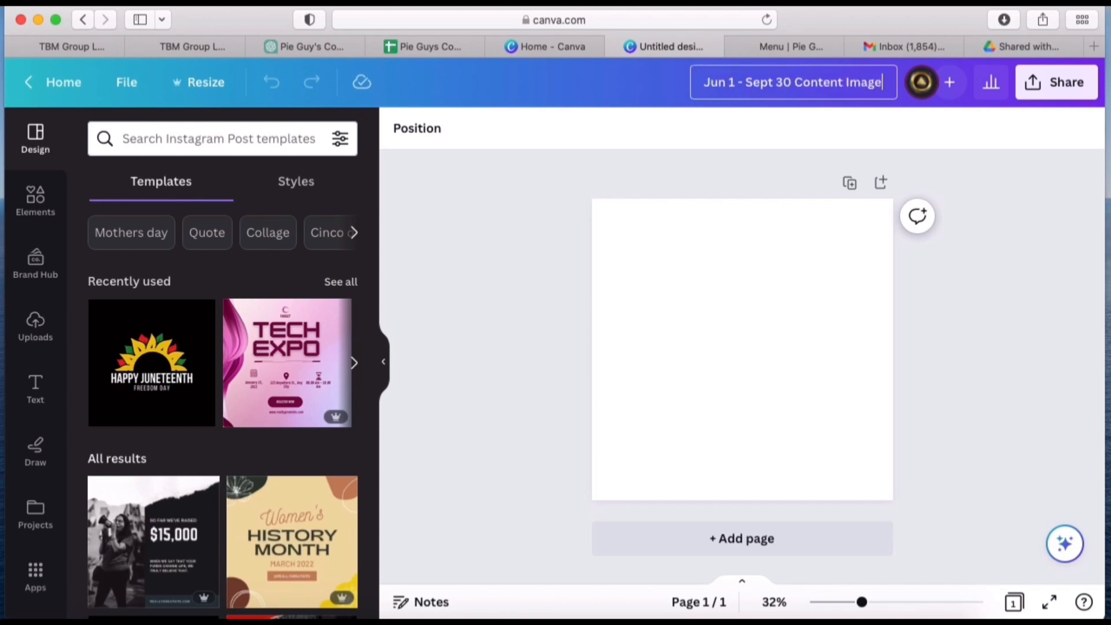
text(s)
key(Return)
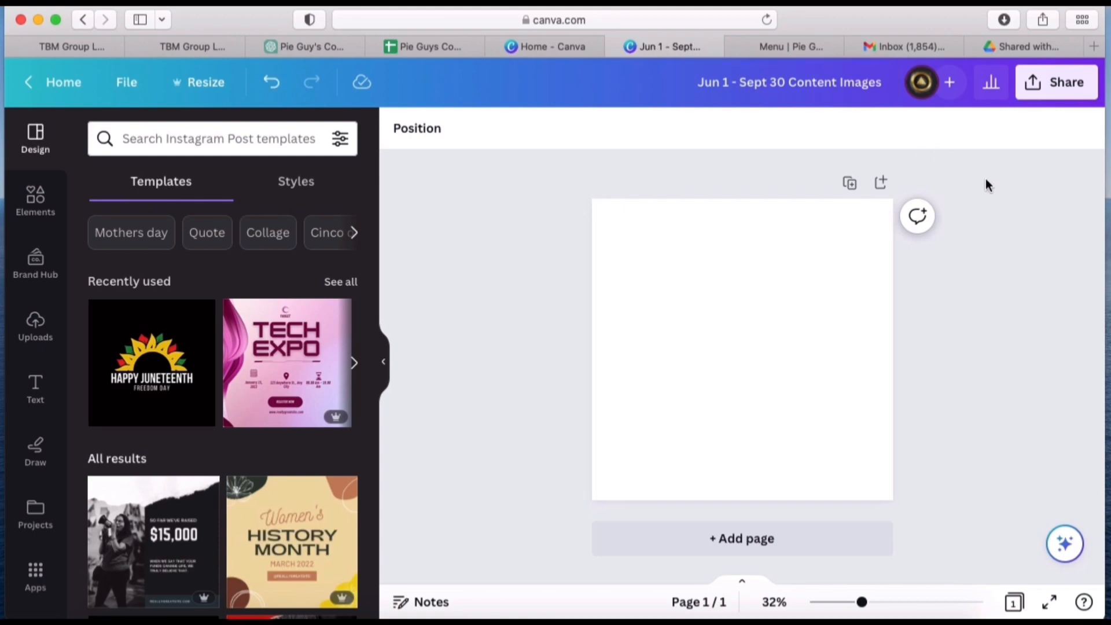
- Upload all the images from the drive-download-20230509T153403Z-001 folder in Downloads to the design's uploads
click(35, 334)
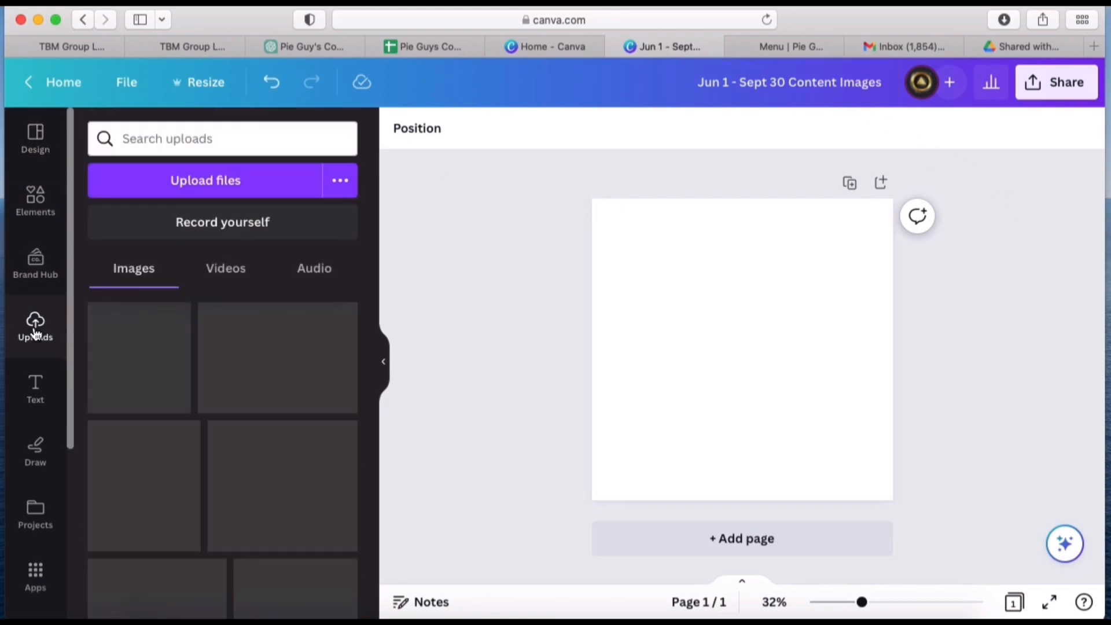
click(185, 183)
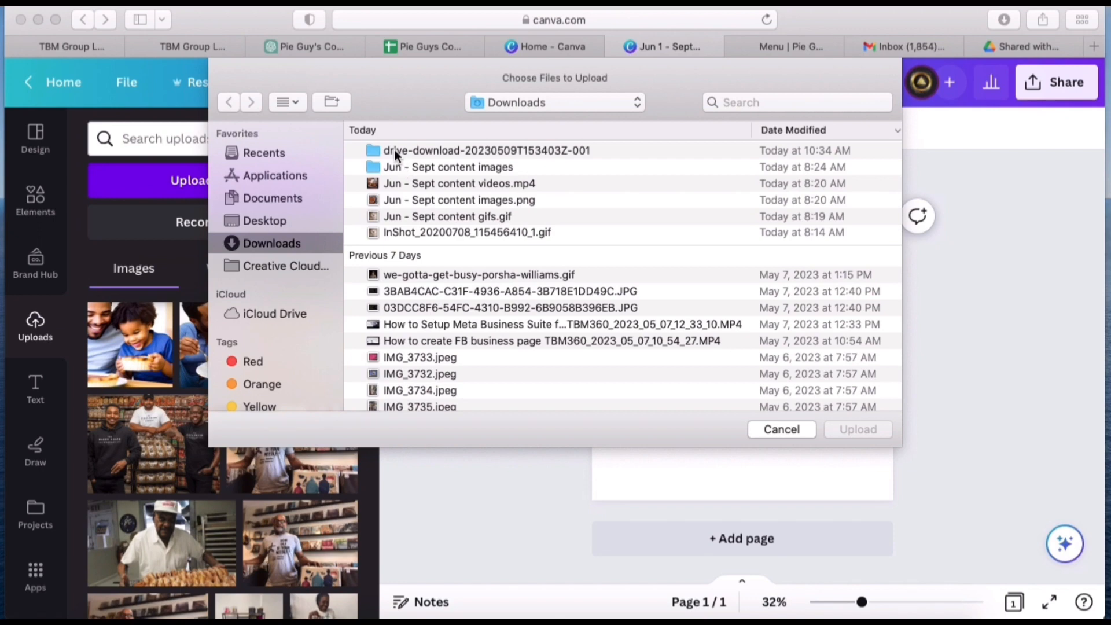
double_click(394, 150)
click(395, 151)
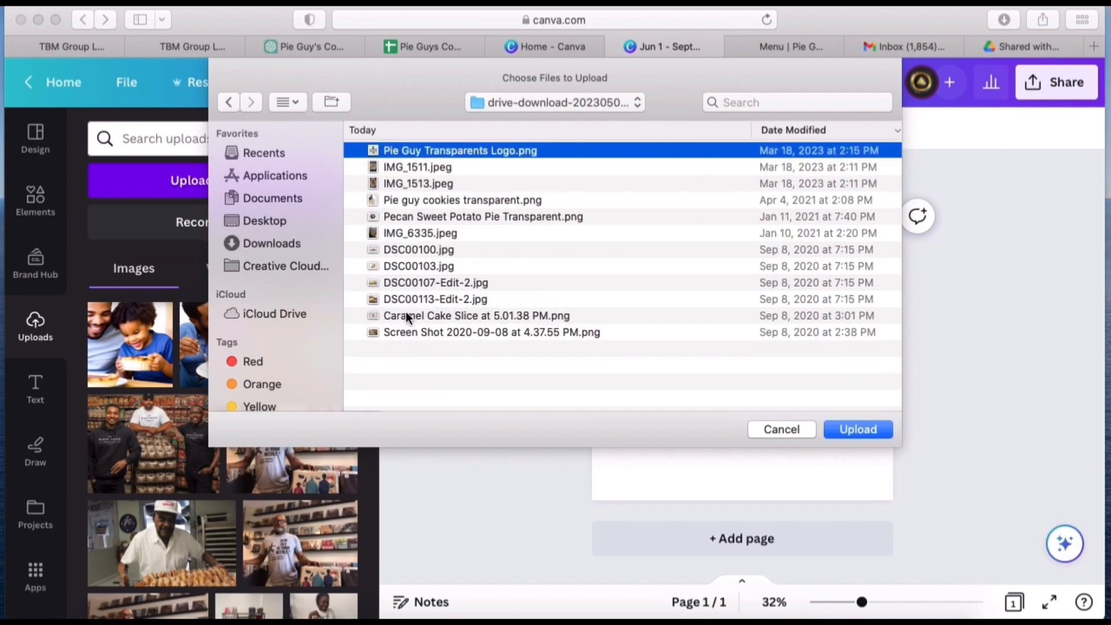
shift+click(407, 333)
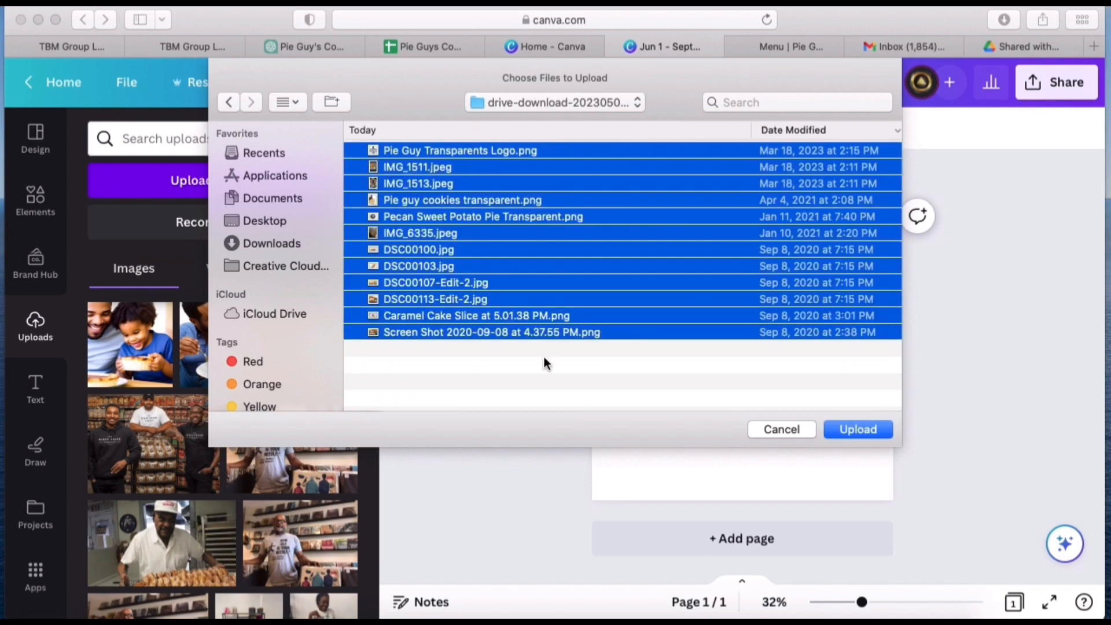
click(848, 425)
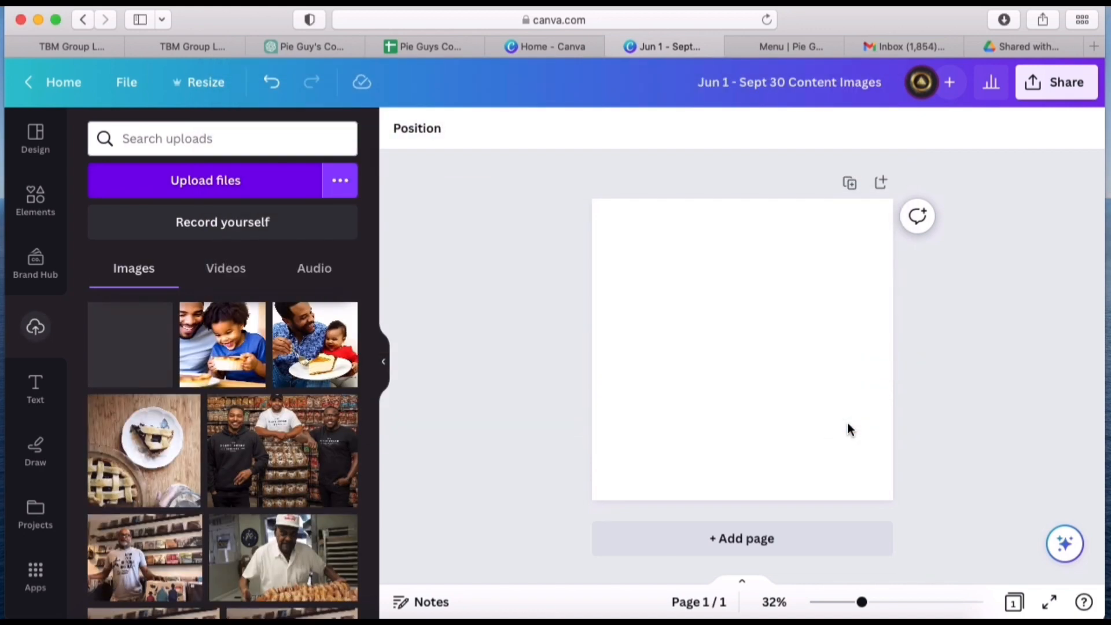
- Check the first post's image description in the Google Sheets calendar, then return to the Canva design and place its browser tab beside the spreadsheet's
click(428, 45)
click(420, 290)
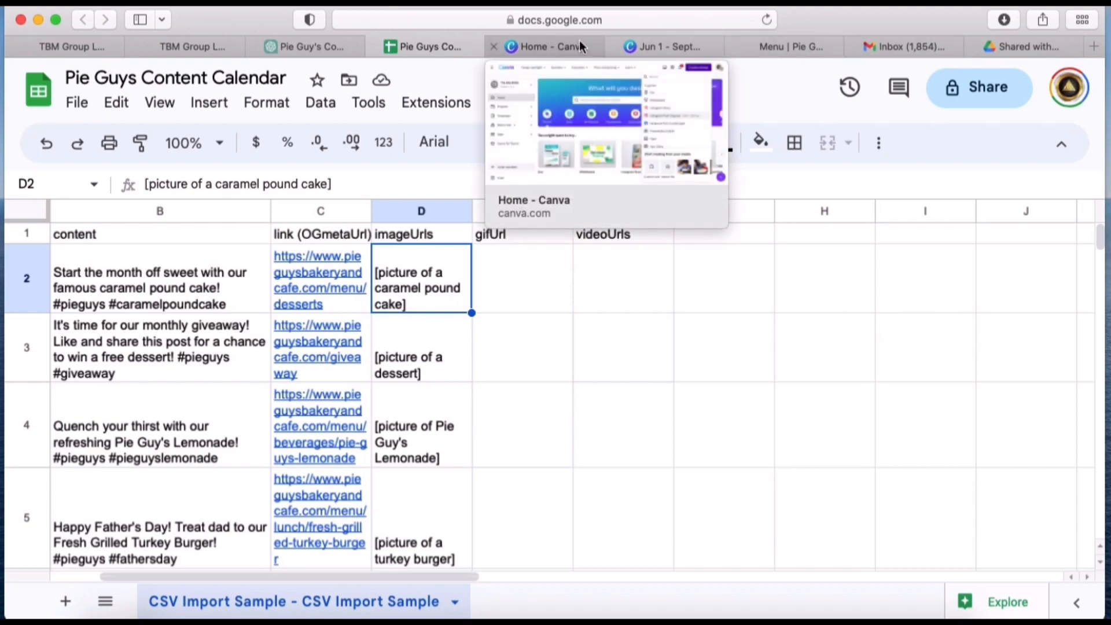
click(651, 46)
drag(599, 45, 543, 42)
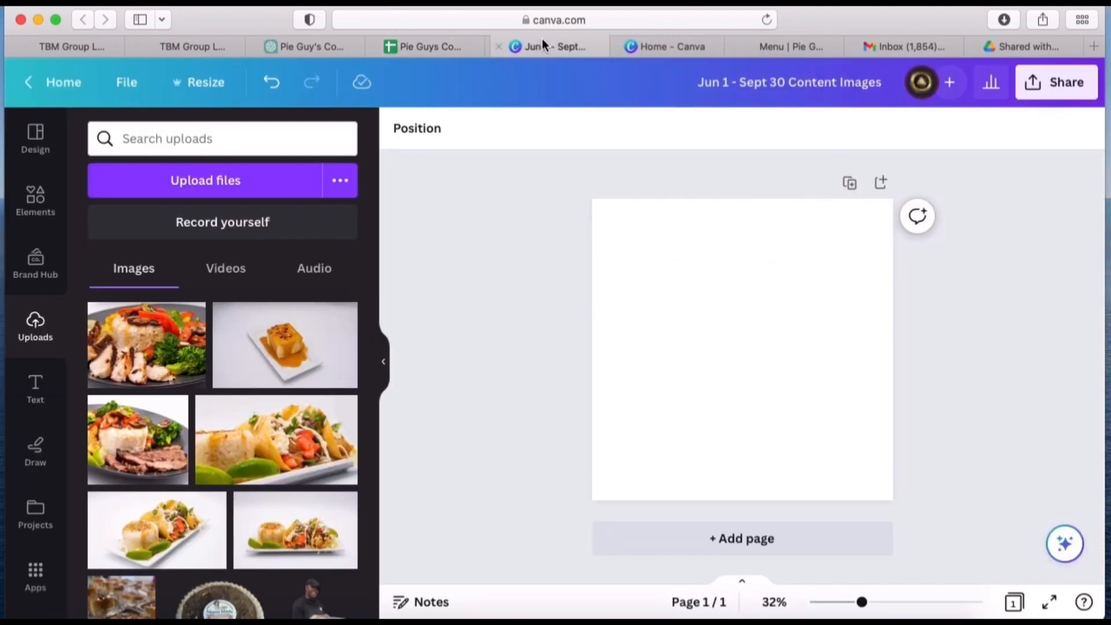
- Add the uploaded caramel cake slice photo to page 1, enlarge it to fill the square and centre the cake
click(278, 387)
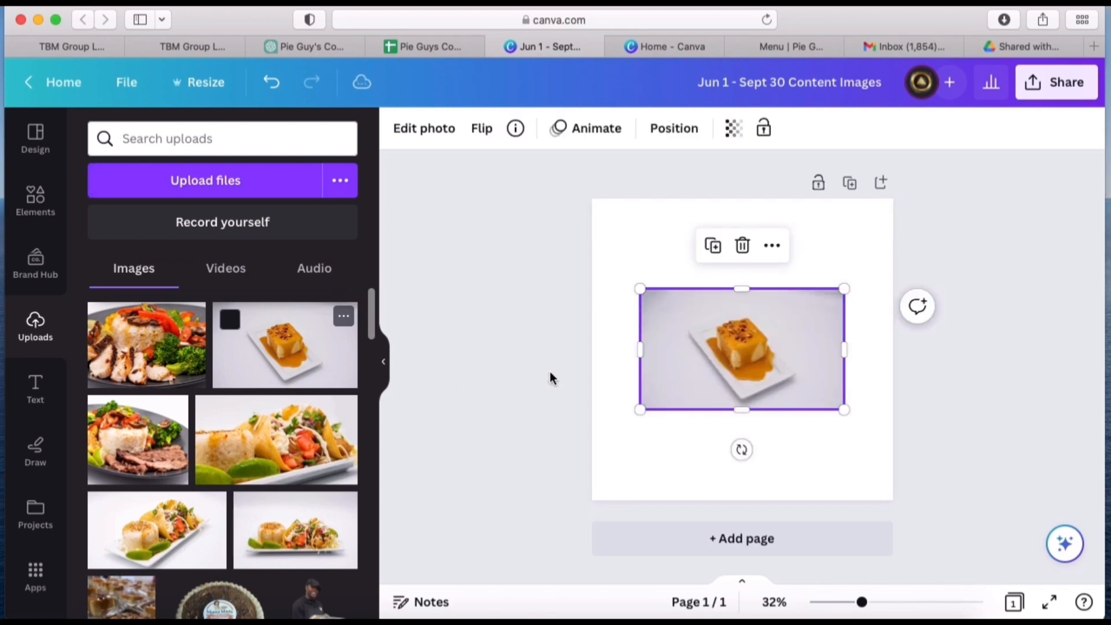
drag(640, 288, 491, 194)
drag(845, 410, 975, 544)
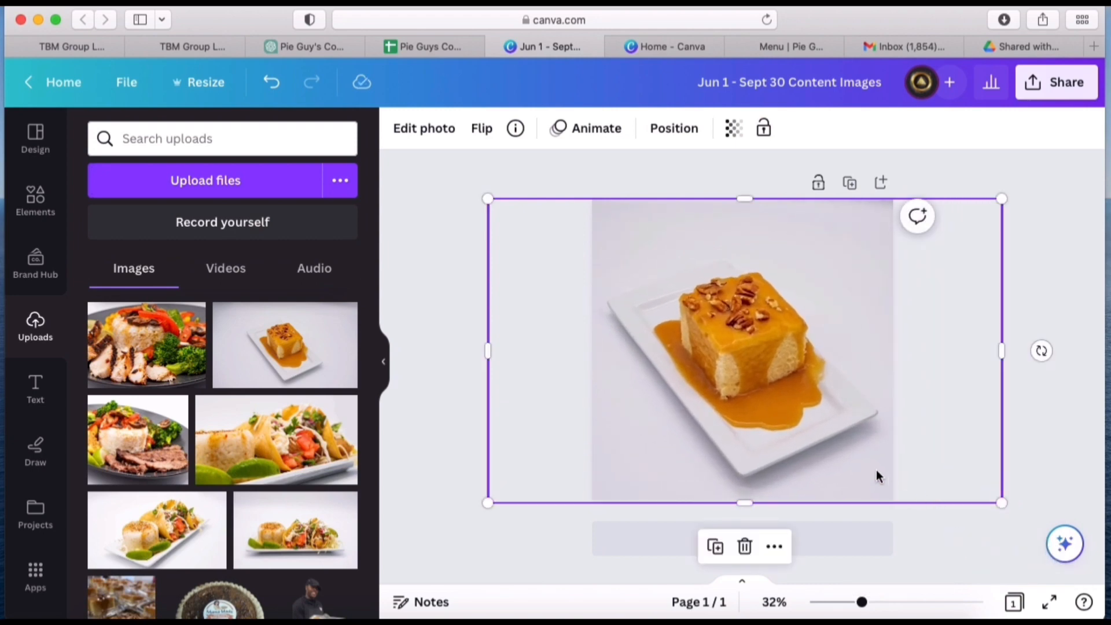
mouse_move(876, 474)
mouse_down()
mouse_move(844, 466)
mouse_move(861, 471)
mouse_up()
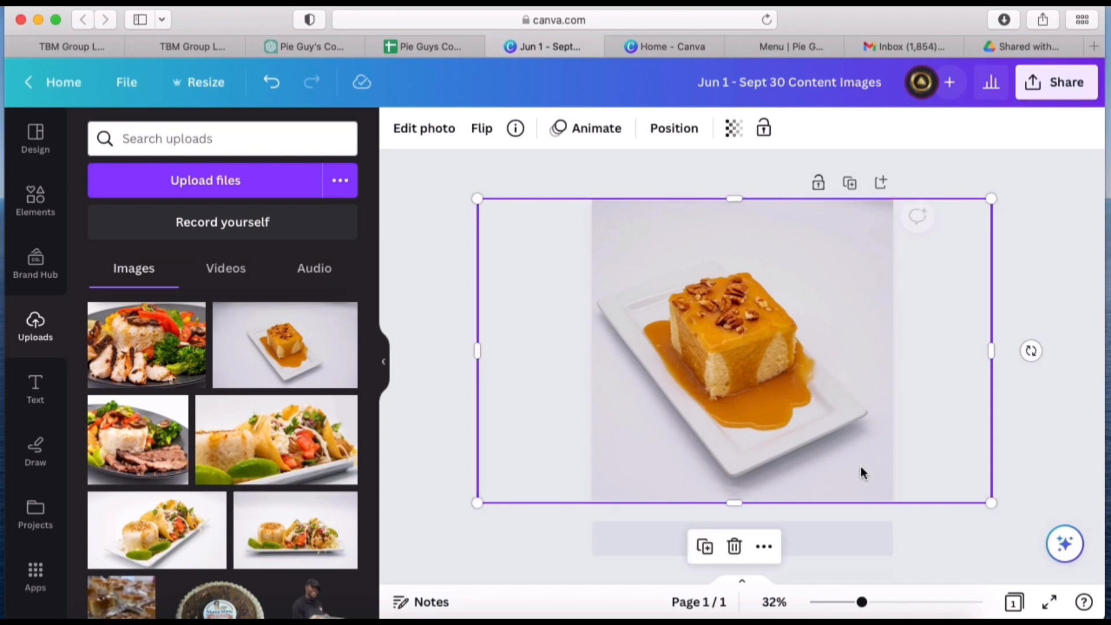
click(1074, 487)
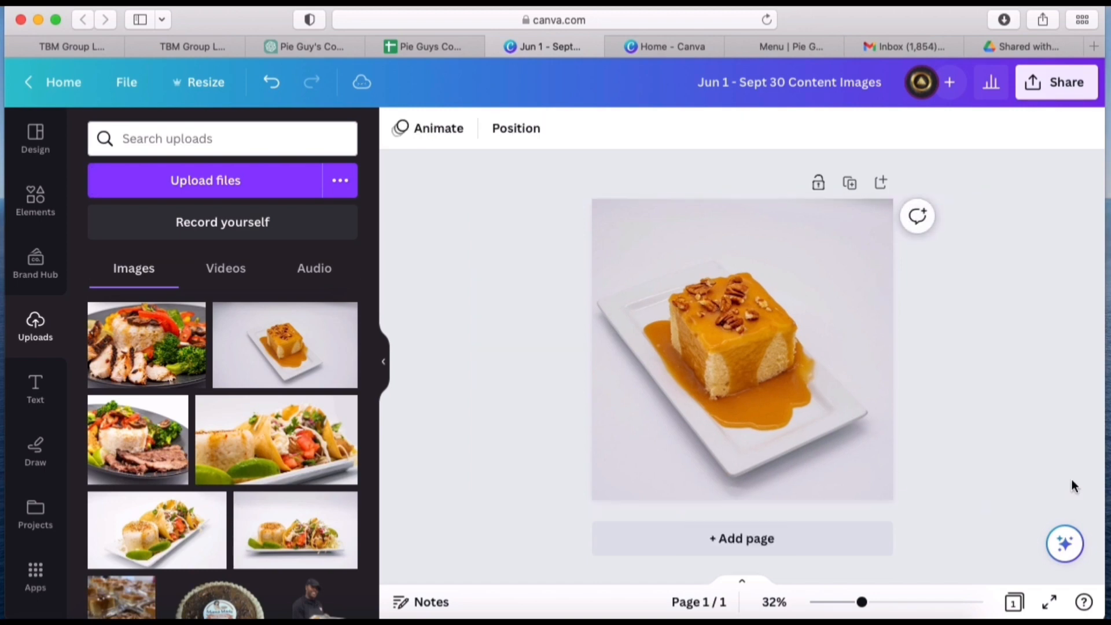
- Add page 2 to the design, check the second post's image description in the calendar sheet, and return to the design
click(762, 539)
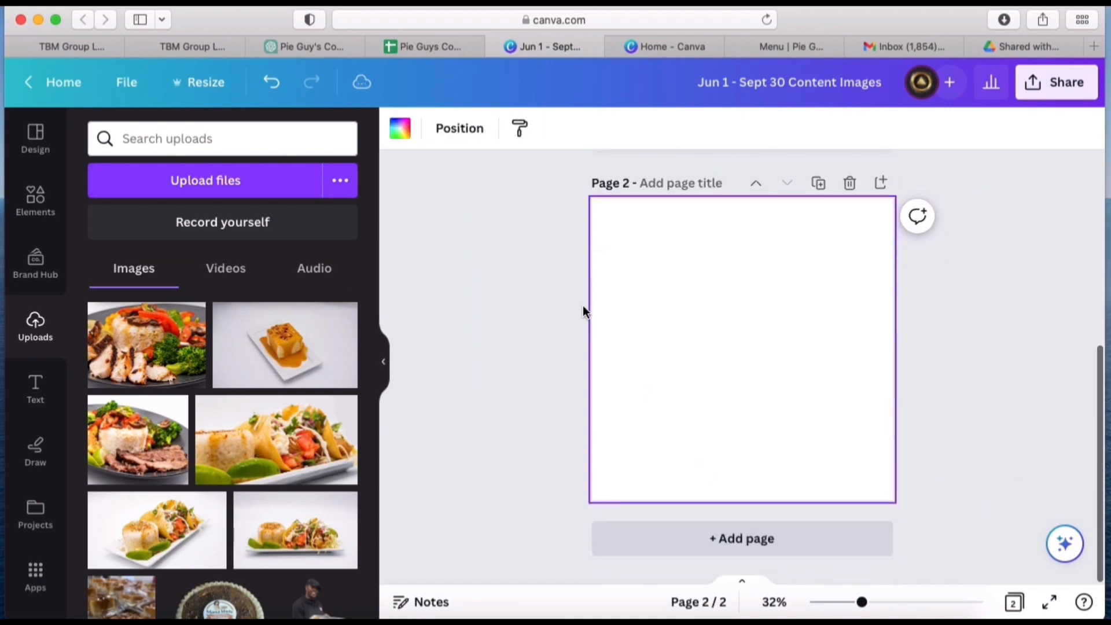
click(426, 45)
key(Down)
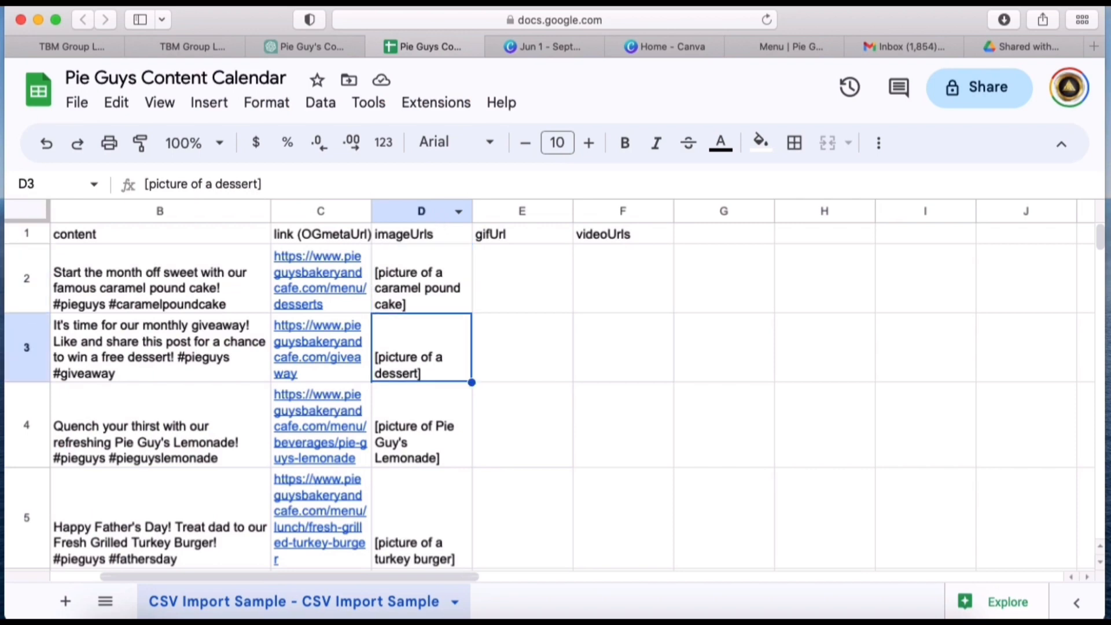
click(561, 46)
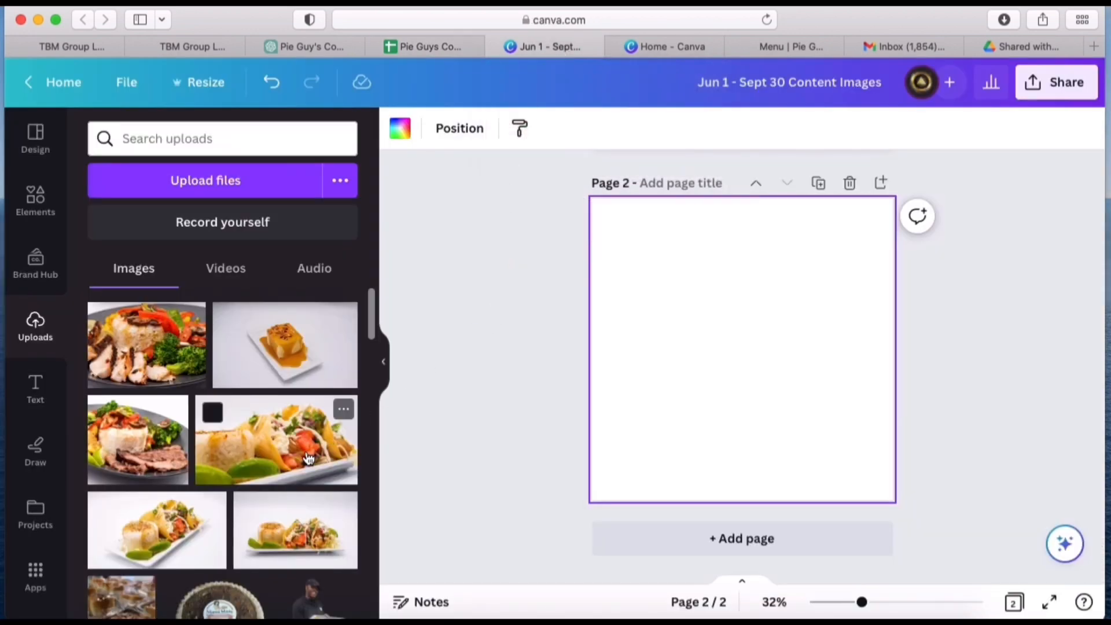
- Place the uploaded photo of caramel cakes in plastic containers on page 2 and enlarge it to fill the square
scroll(231, 463, down, 5)
scroll(125, 497, up, 1)
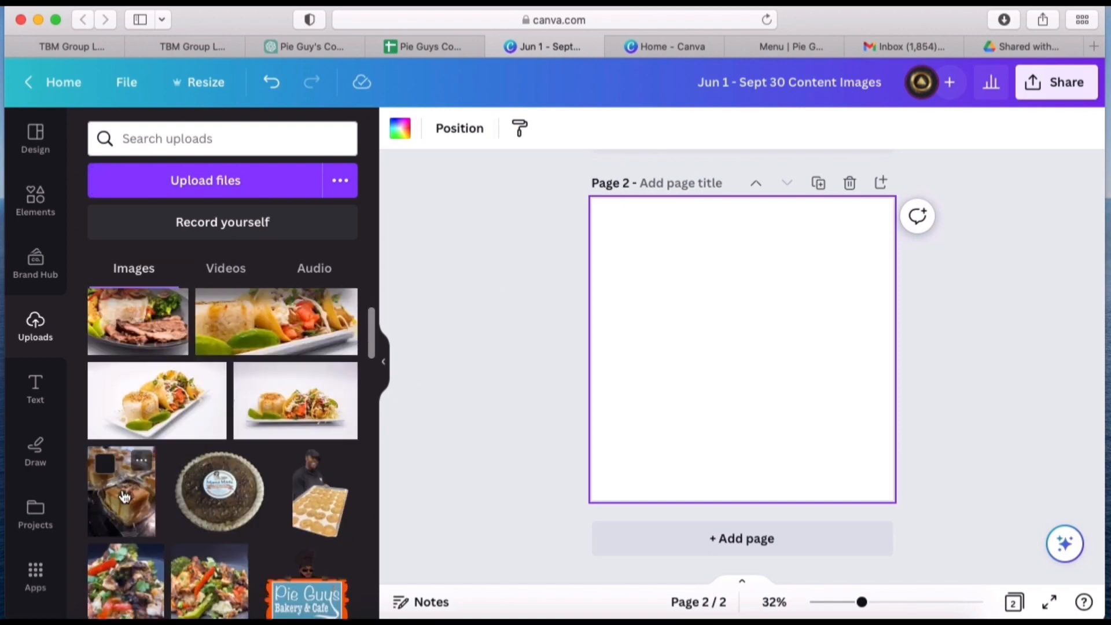
click(125, 496)
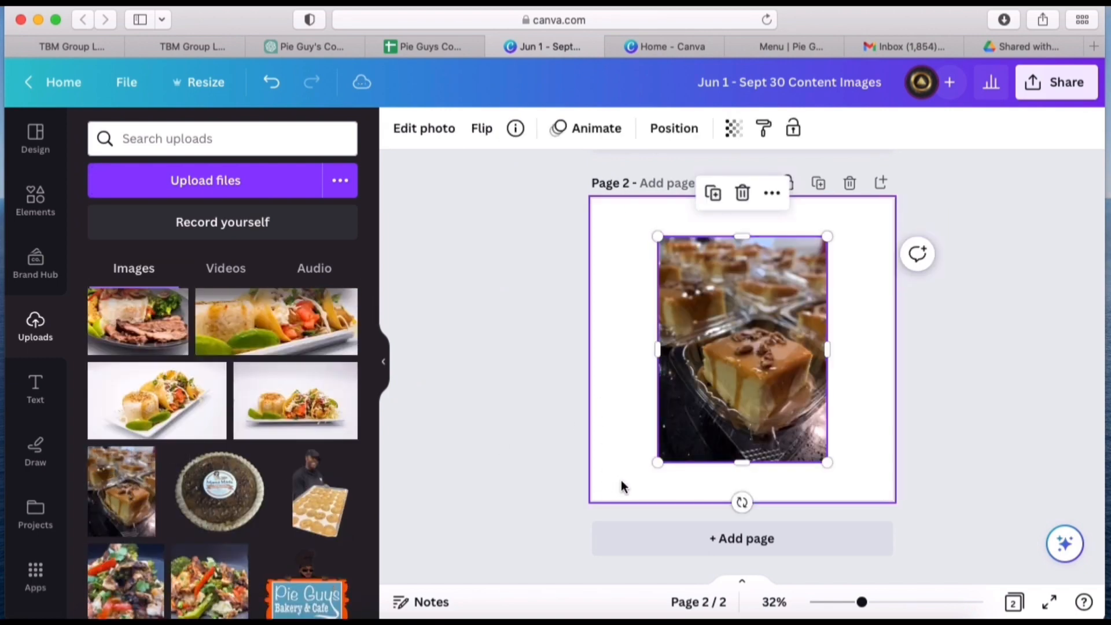
drag(657, 462, 644, 463)
drag(523, 516, 512, 522)
drag(857, 223, 932, 181)
click(921, 351)
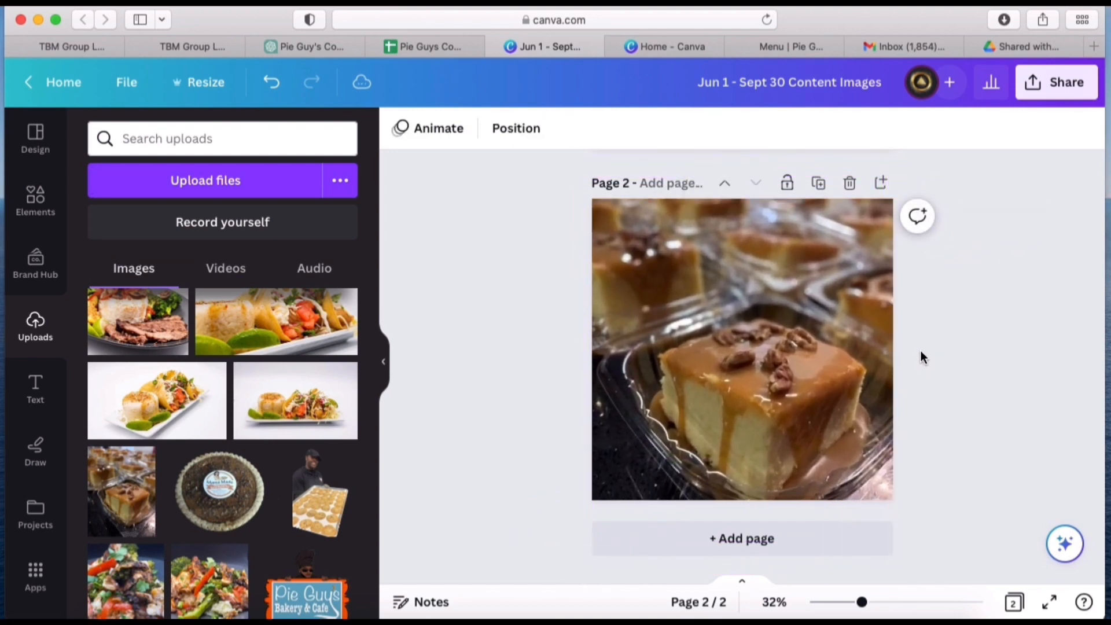
- Check the third post's image description in the calendar sheet and copy the Pie Guys Lemonade image from the bakery's menu page
click(444, 46)
key(Down)
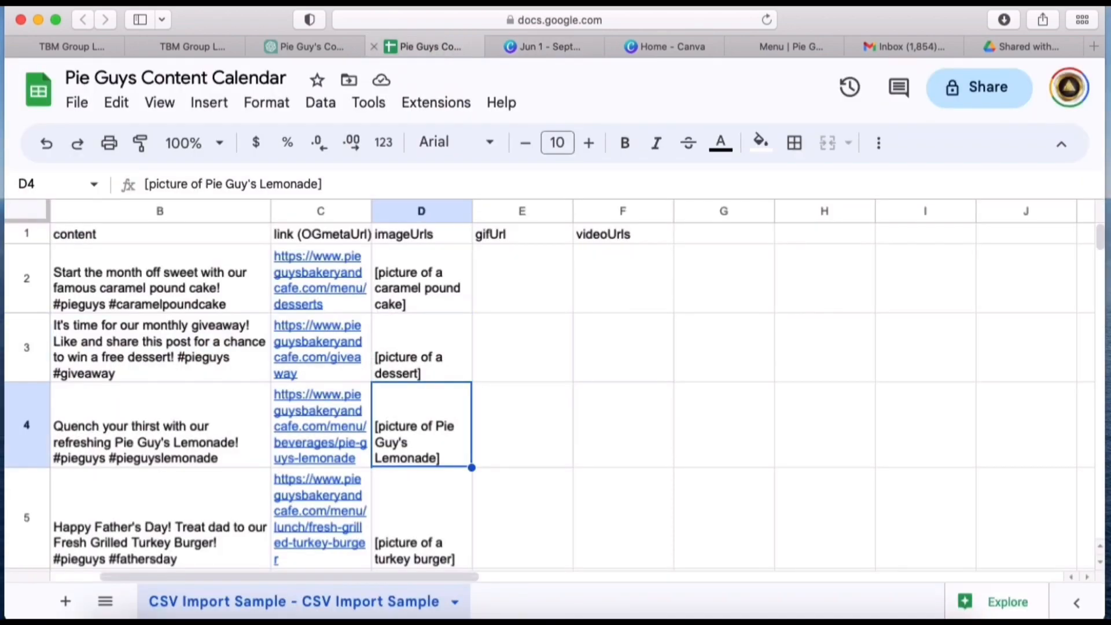
click(787, 49)
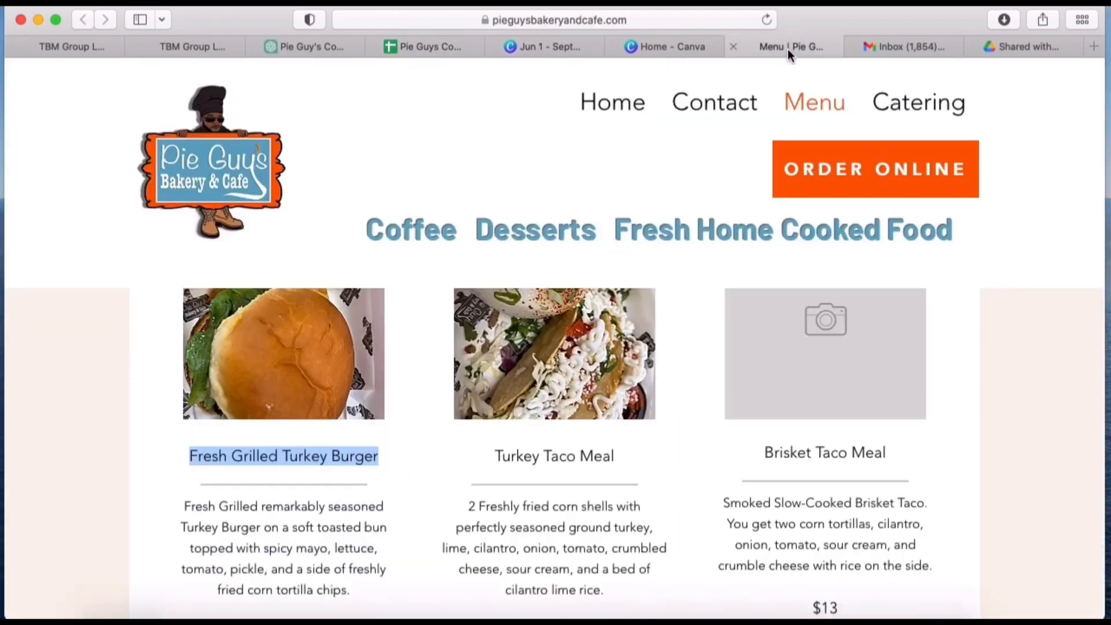
scroll(648, 319, up, 10)
right_click(321, 389)
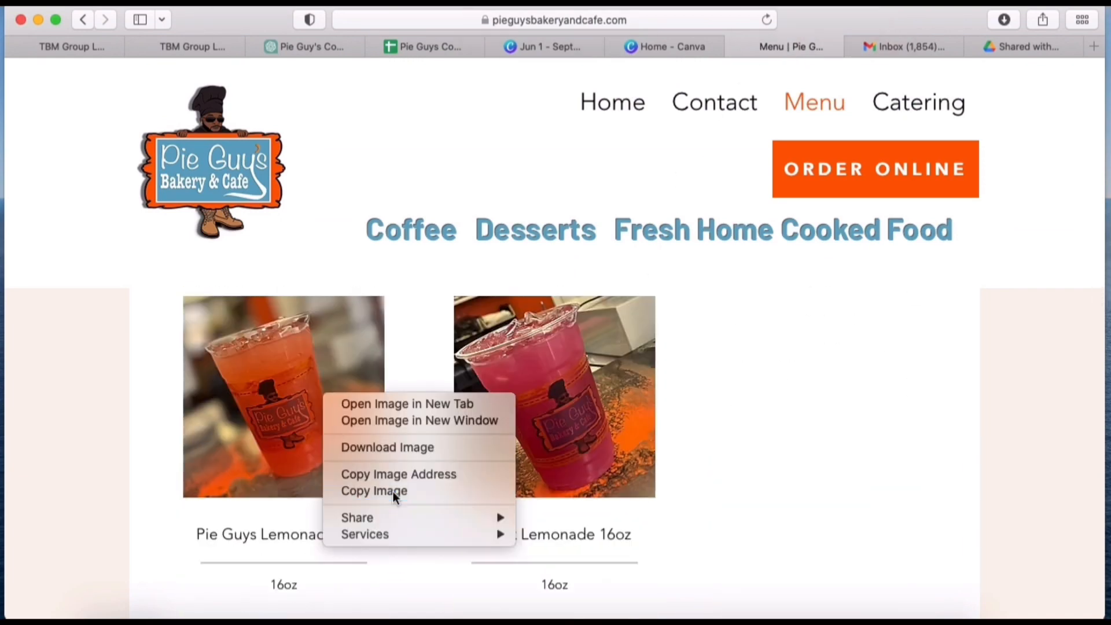
click(394, 491)
- Return to the Canva design, add page 3, and paste the lemonade image there, enlarged to fill the square
click(675, 46)
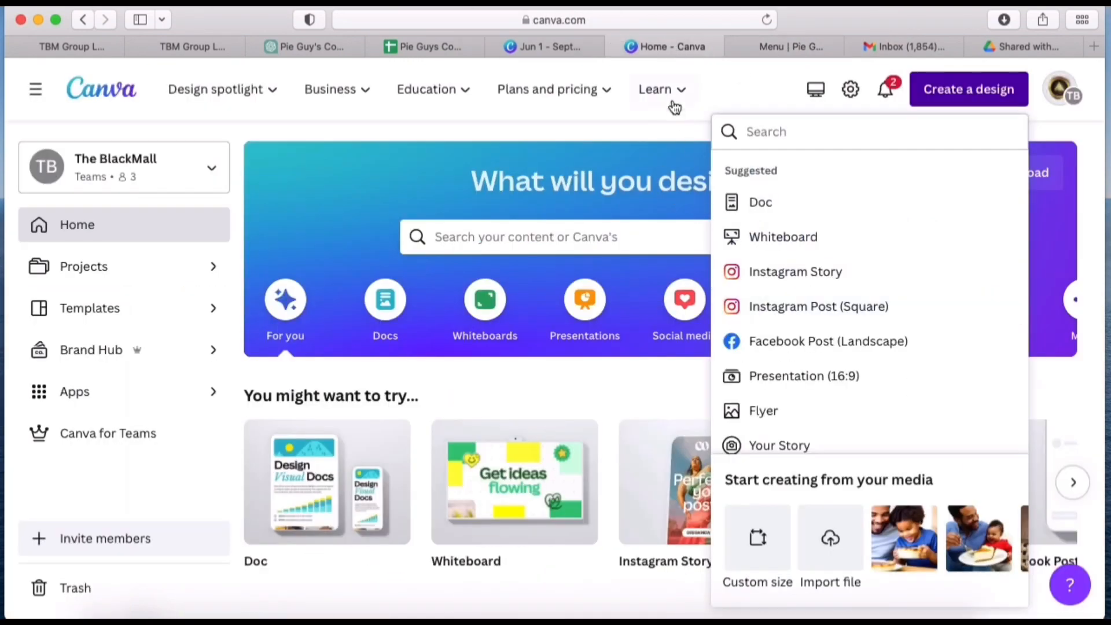
click(541, 45)
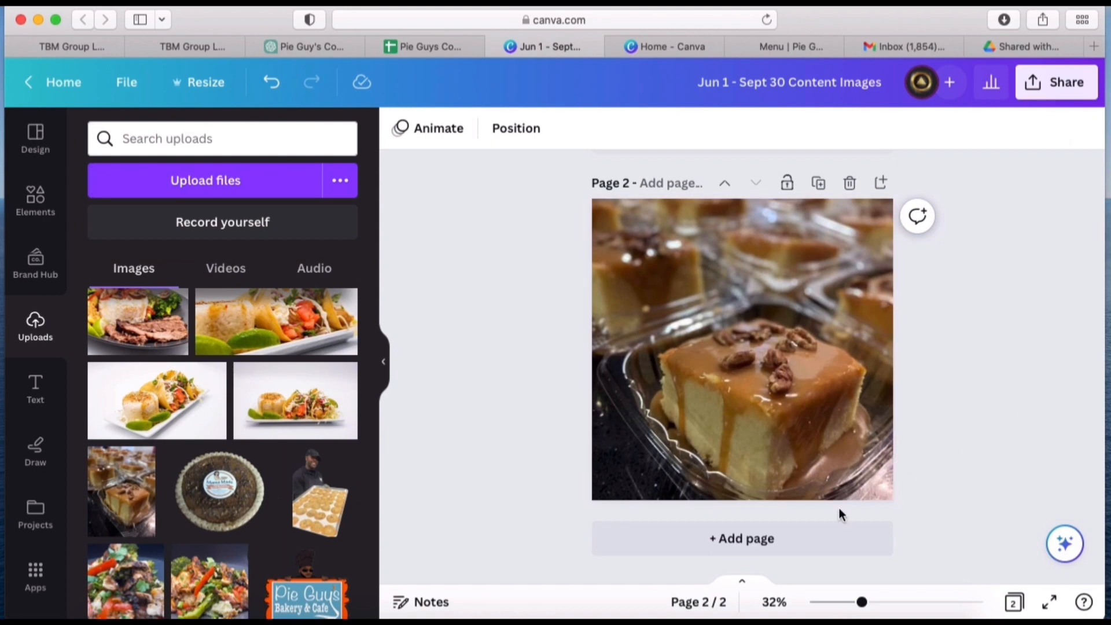
click(754, 547)
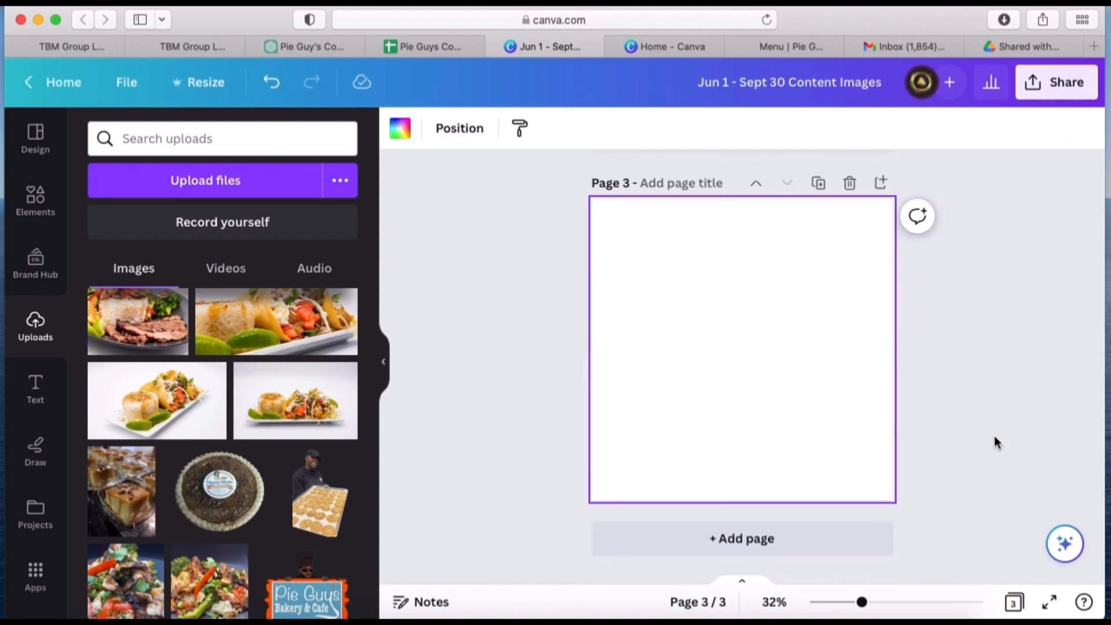
key(super+v)
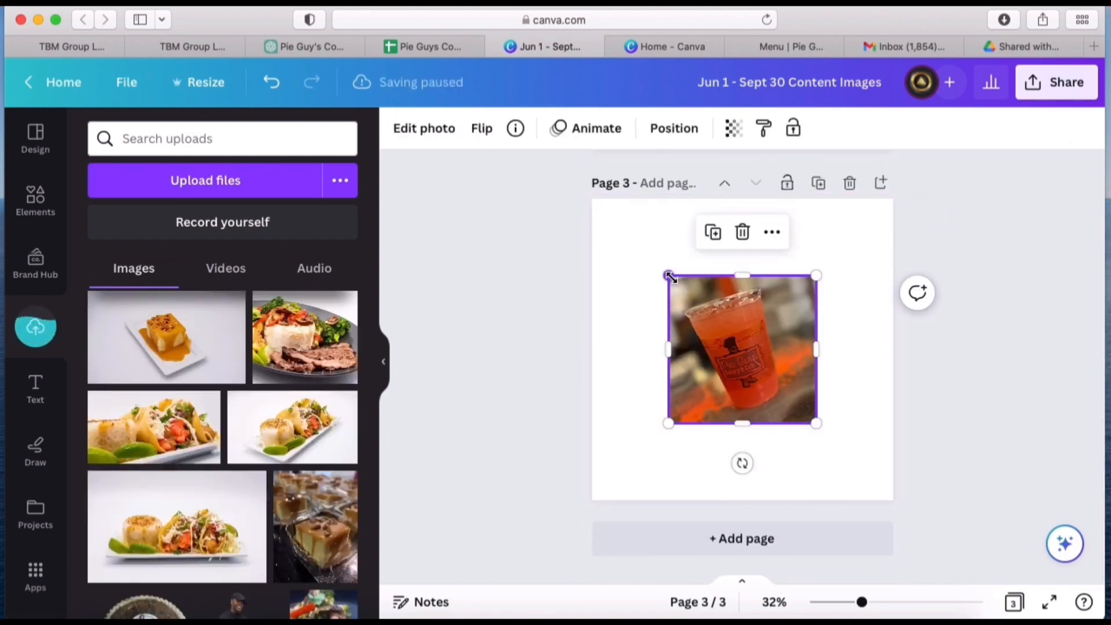
drag(668, 276, 577, 192)
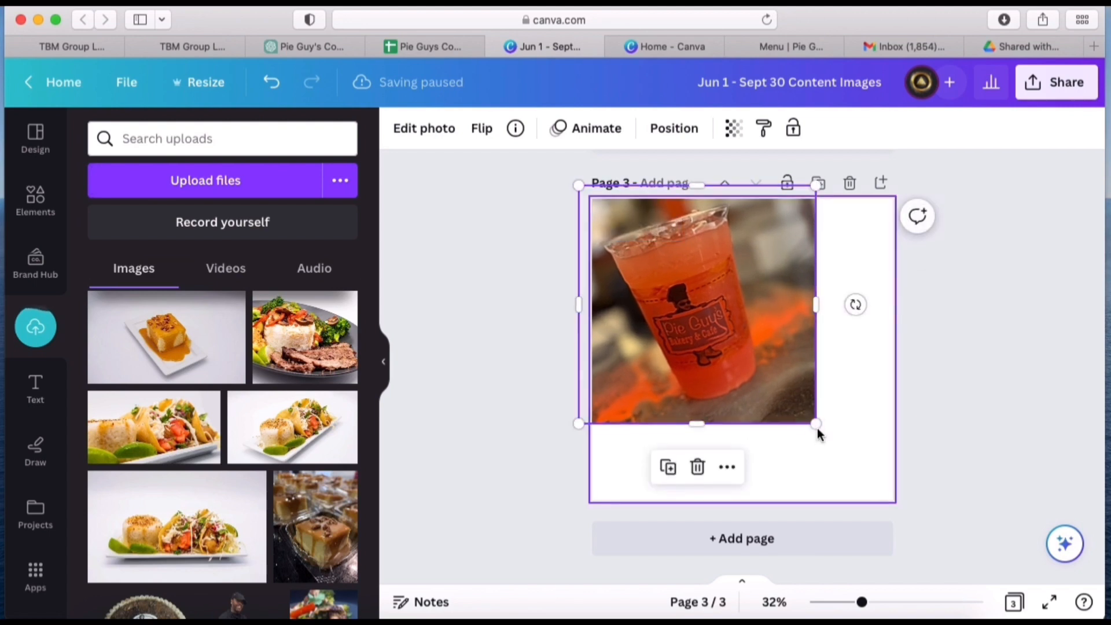
drag(818, 425, 903, 492)
click(953, 443)
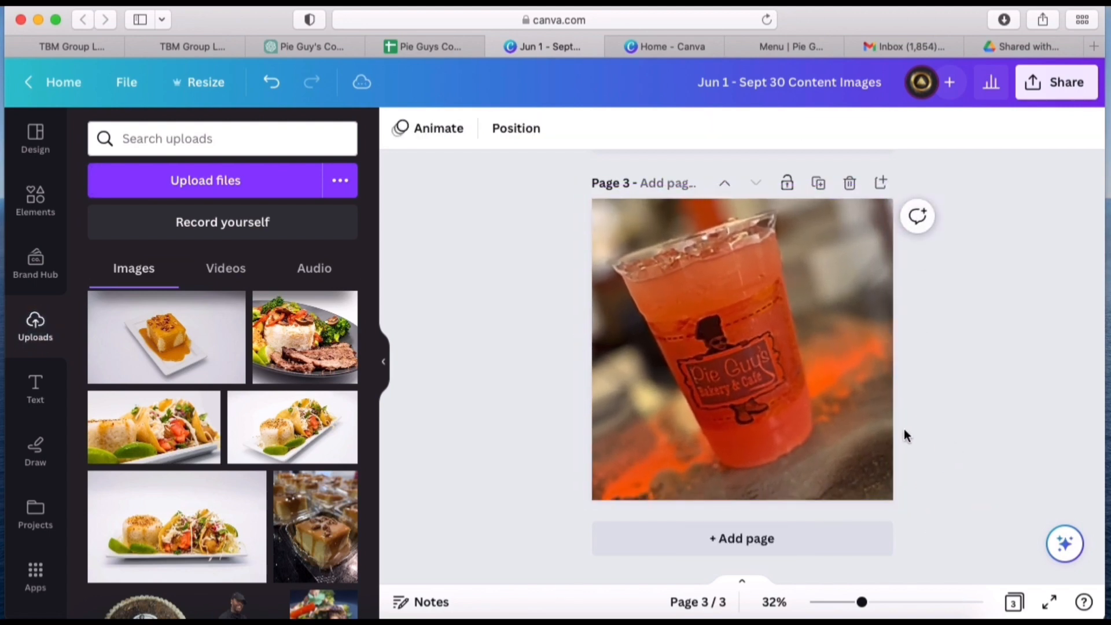
- Reposition the lemonade photo within its crop on page 3 so the cup sits nearer the centre
click(805, 389)
double_click(804, 389)
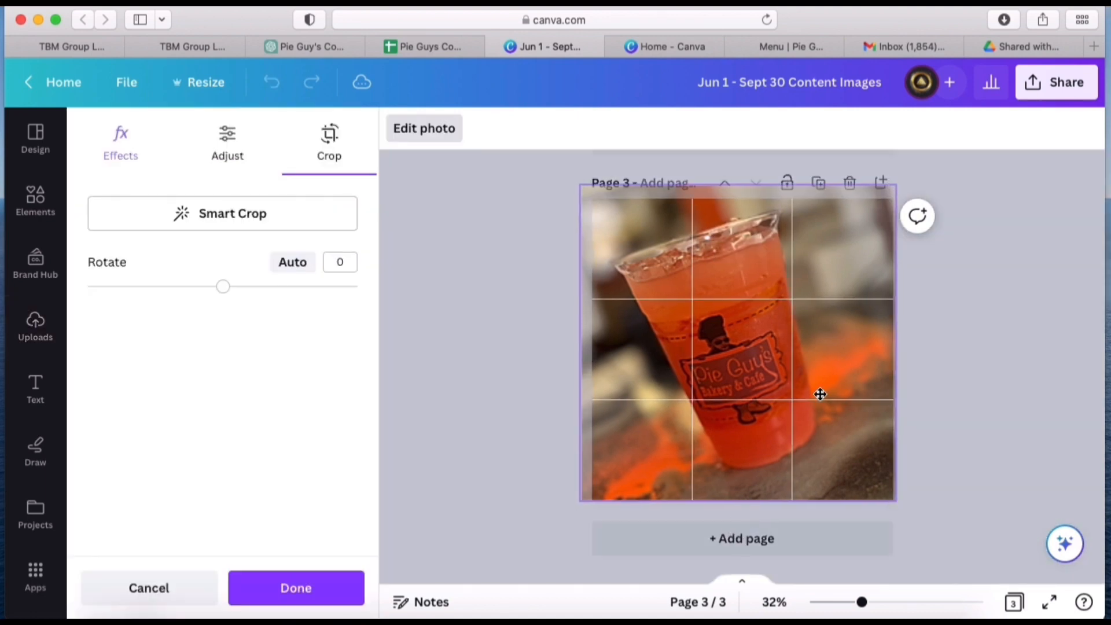
click(986, 470)
- Check the fourth post's image description and scheduled date in the calendar sheet, then return to the Canva design
click(441, 45)
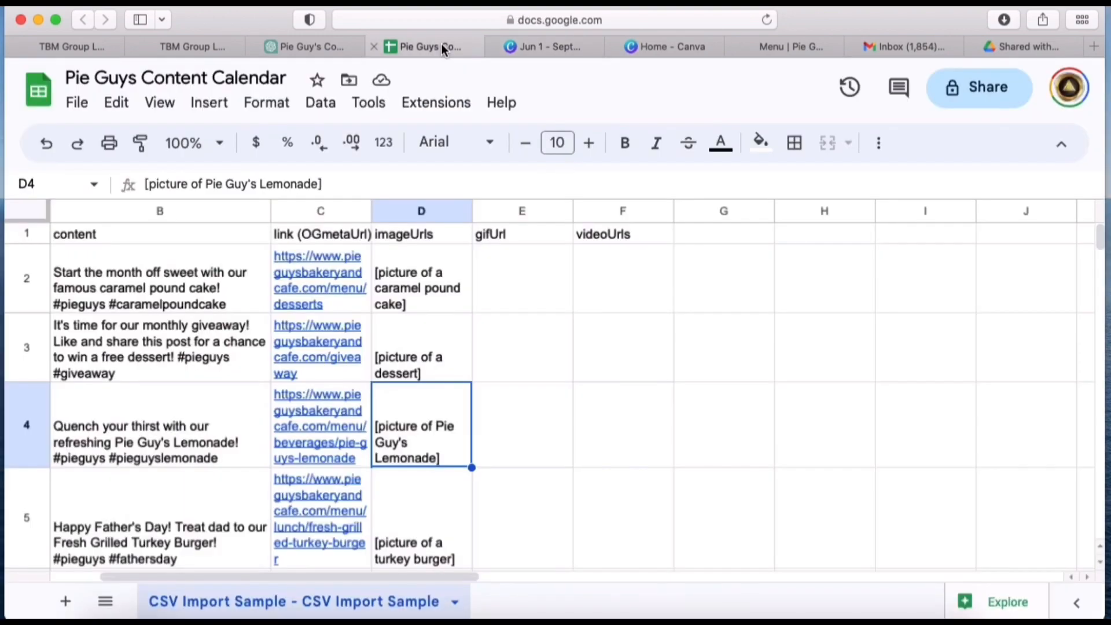
key(Down)
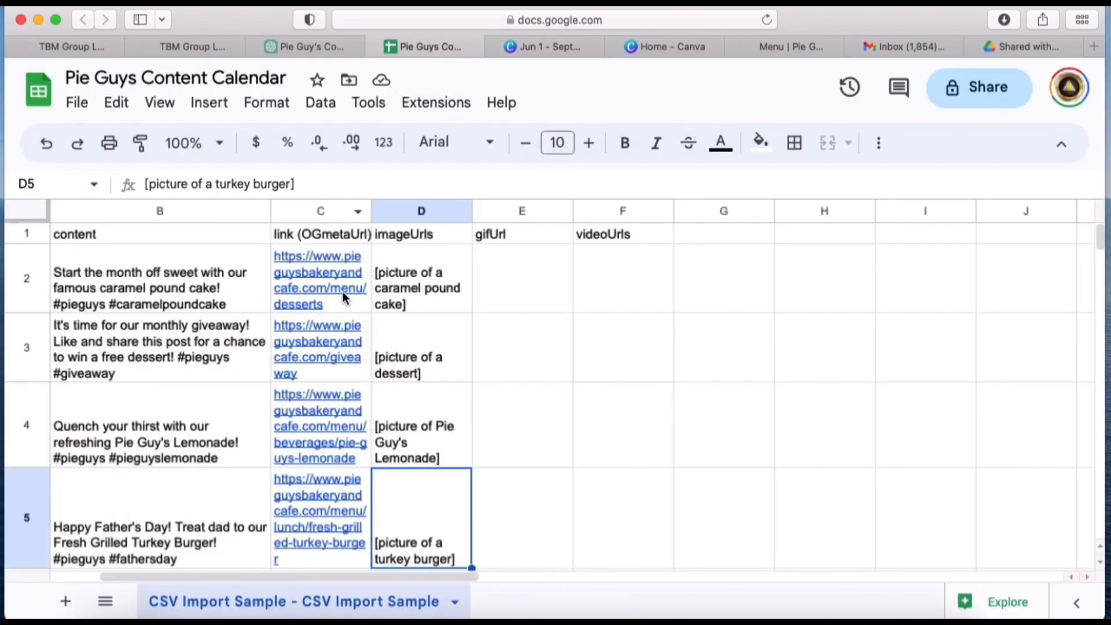
scroll(351, 417, right, 3)
scroll(352, 416, down, 1)
scroll(351, 415, left, 2)
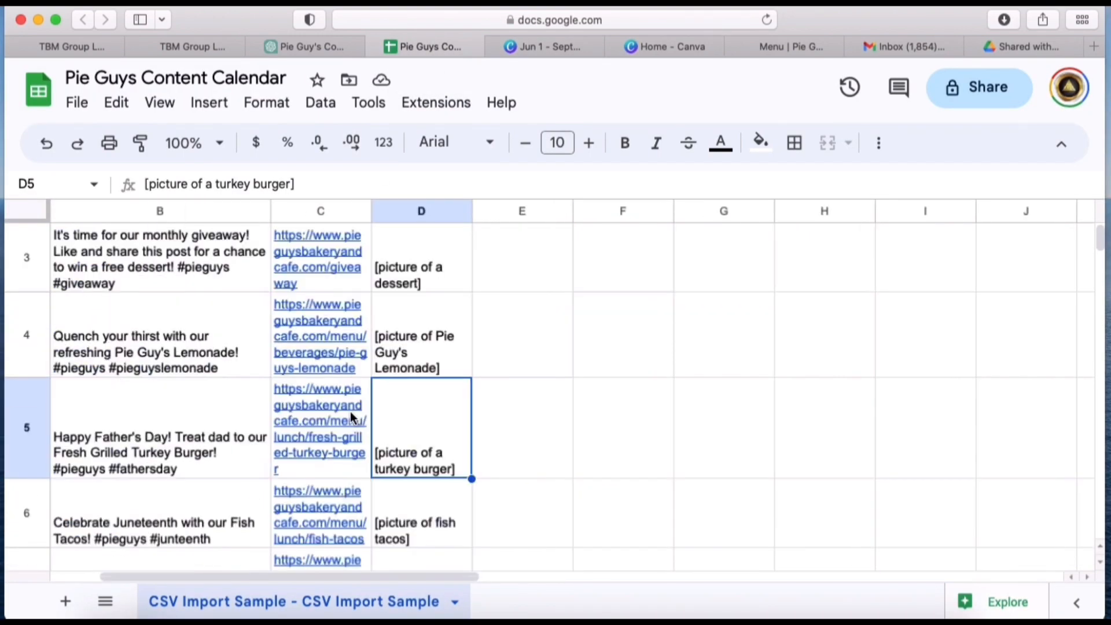
scroll(350, 412, left, 2)
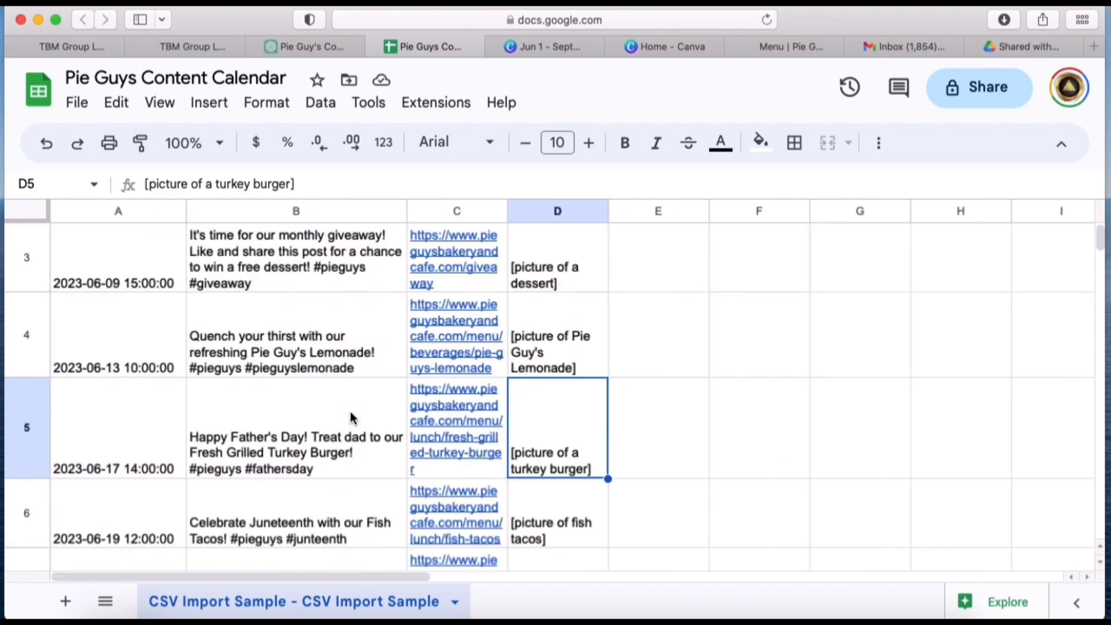
click(553, 46)
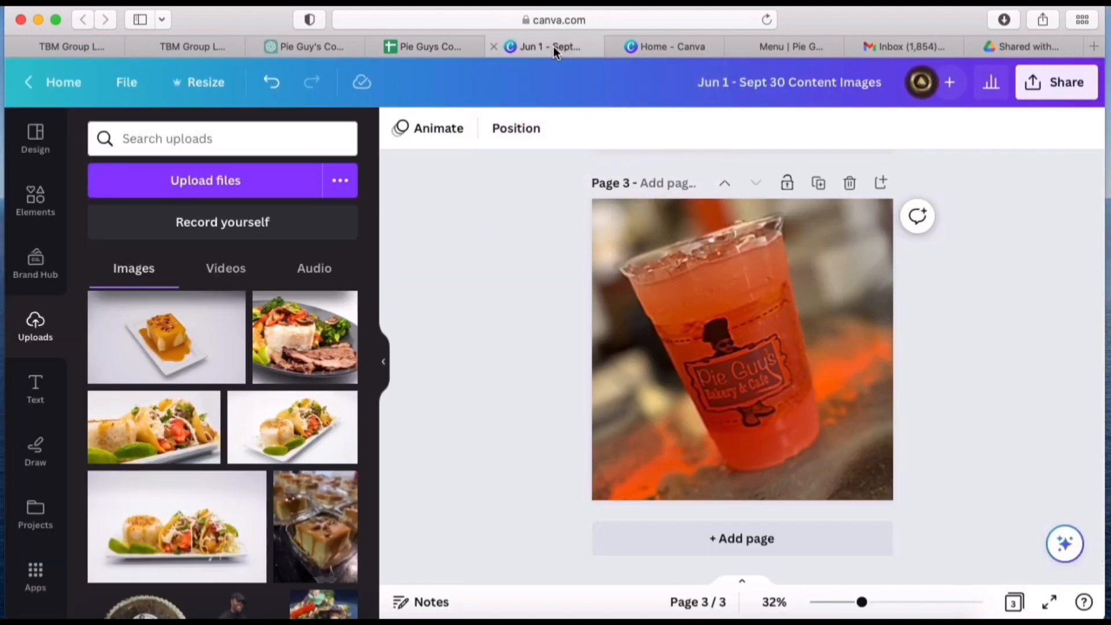
- Add pages 4 and 5, and place a turkey burger stock photo with red onion on page 5, enlarged to fill the square
click(745, 537)
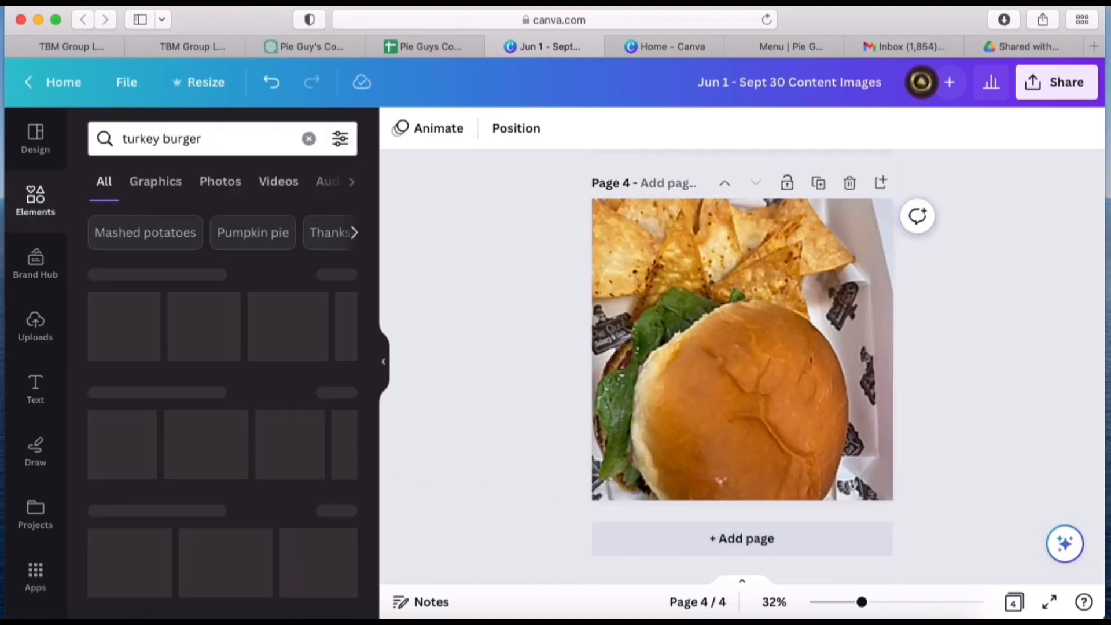
click(751, 538)
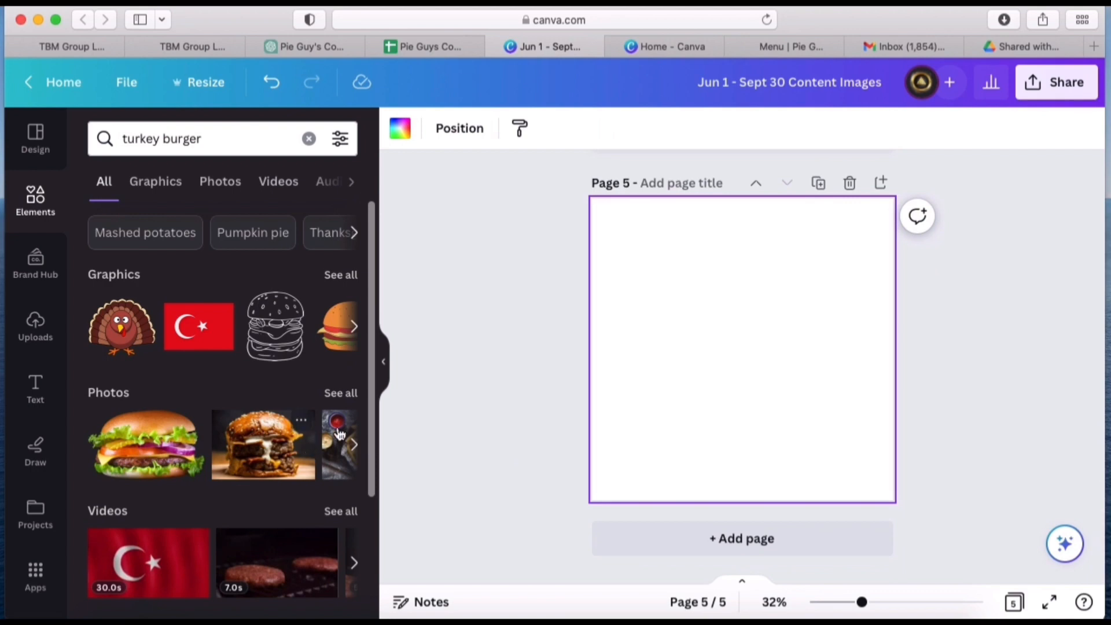
click(346, 395)
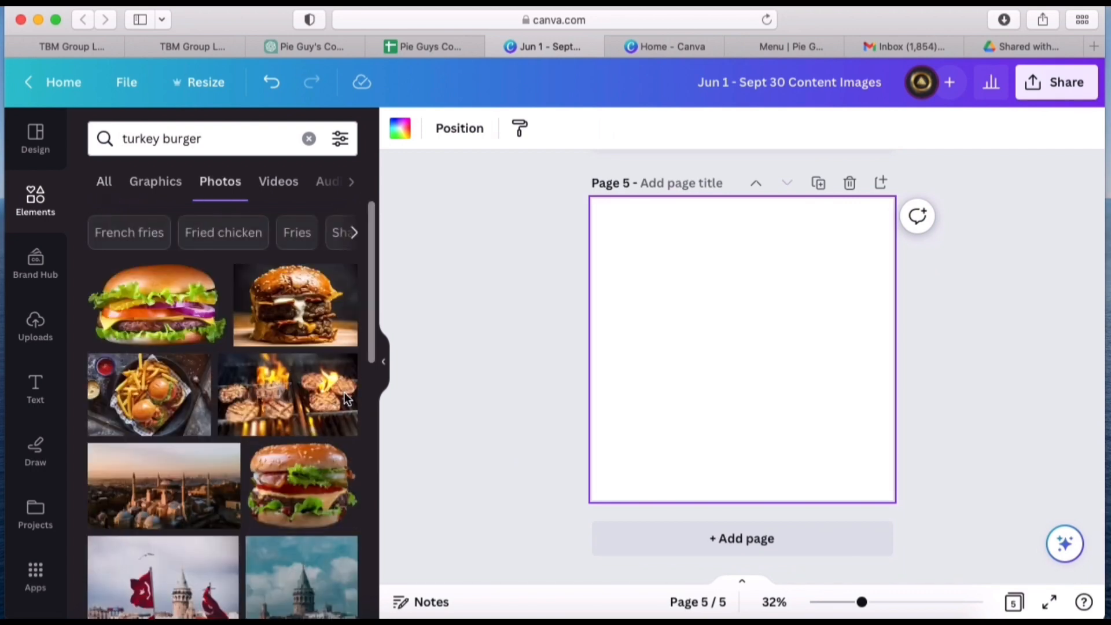
scroll(346, 399, down, 5)
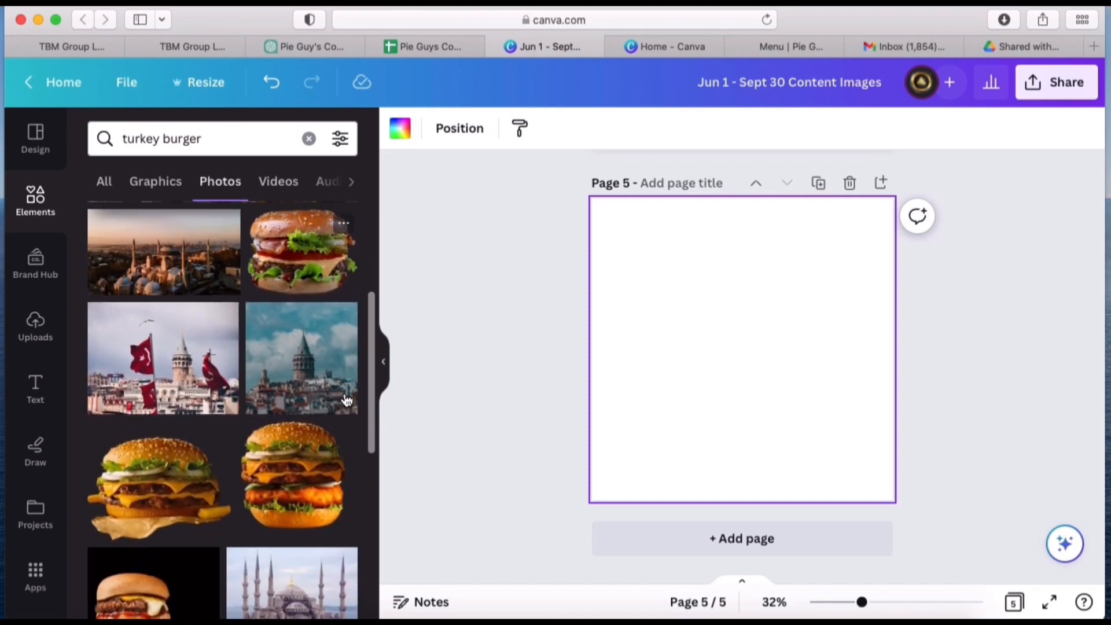
scroll(346, 399, down, 5)
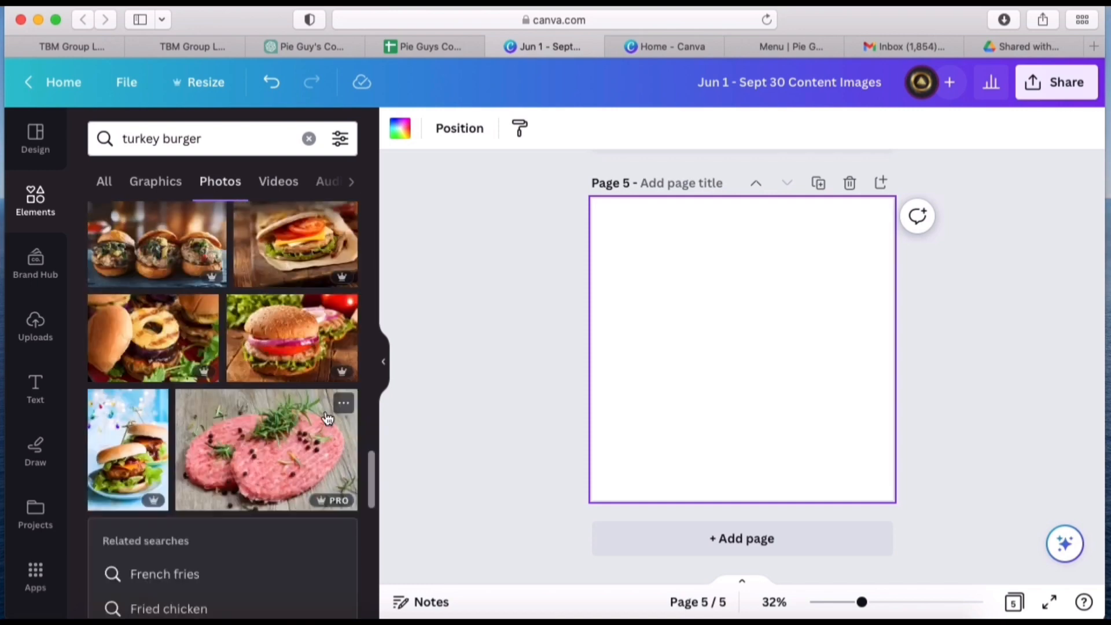
click(289, 334)
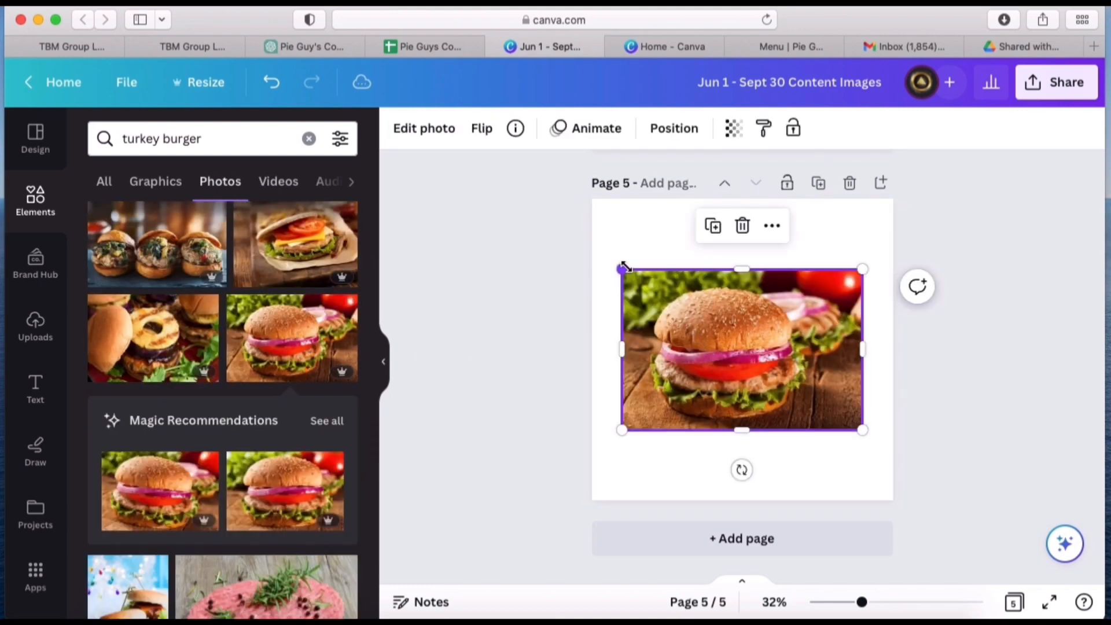
drag(621, 267, 548, 154)
drag(866, 432, 954, 517)
click(1027, 452)
- Replace the burger photo on page 5 with the stock photo of a cheeseburger and fries on a wooden board
scroll(183, 313, down, 5)
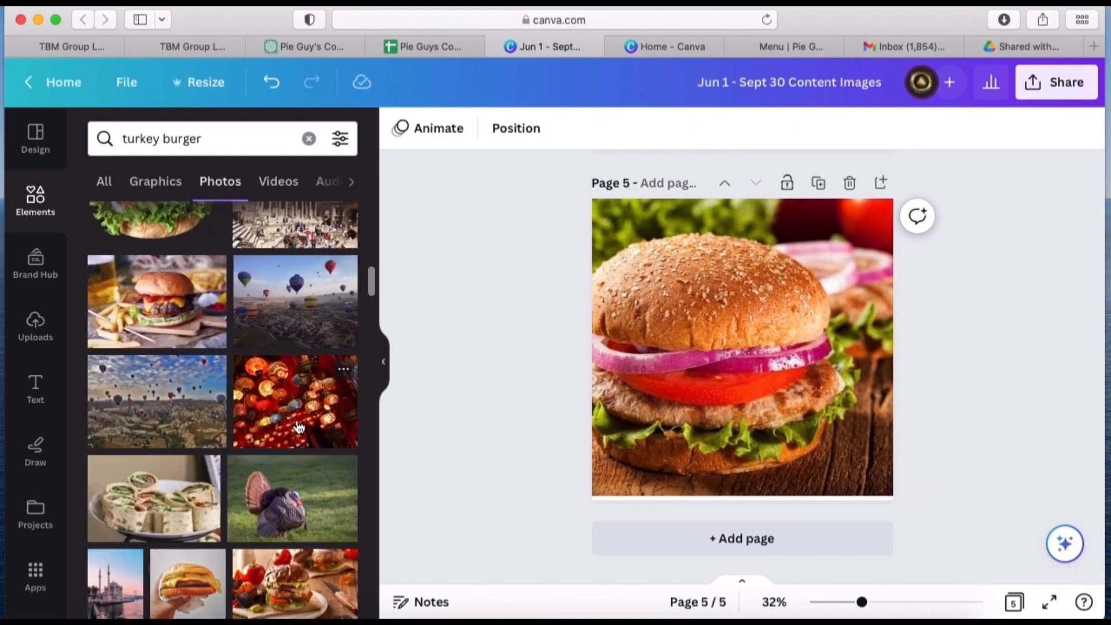
drag(182, 311, 669, 379)
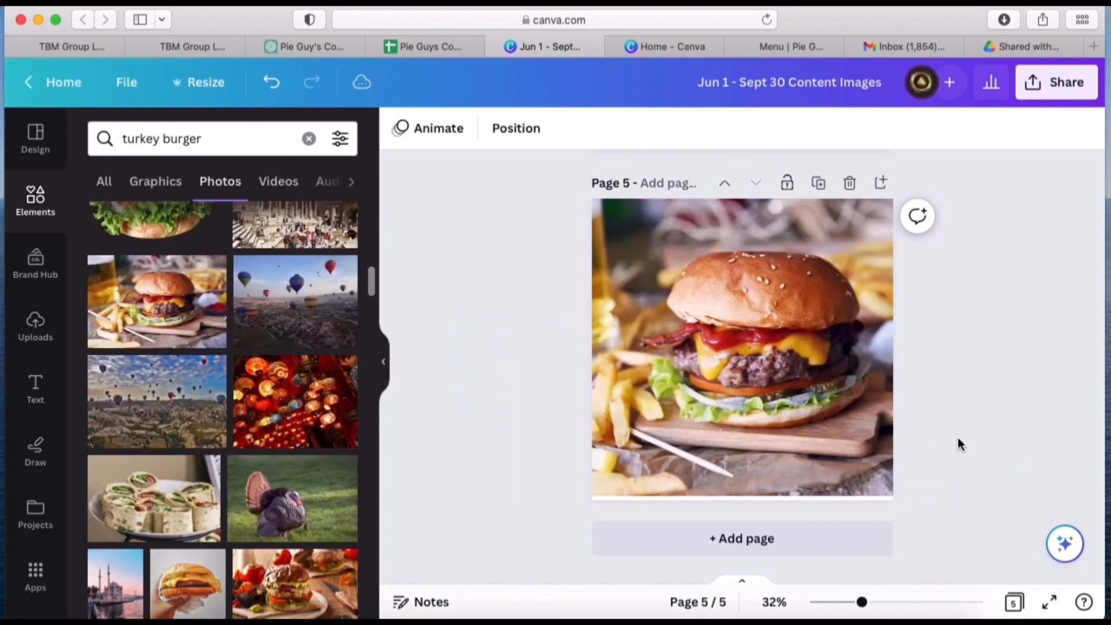
- Check the fifth post's image description in the calendar sheet, look over the following rows, and return to the Canva design
click(431, 46)
key(Down)
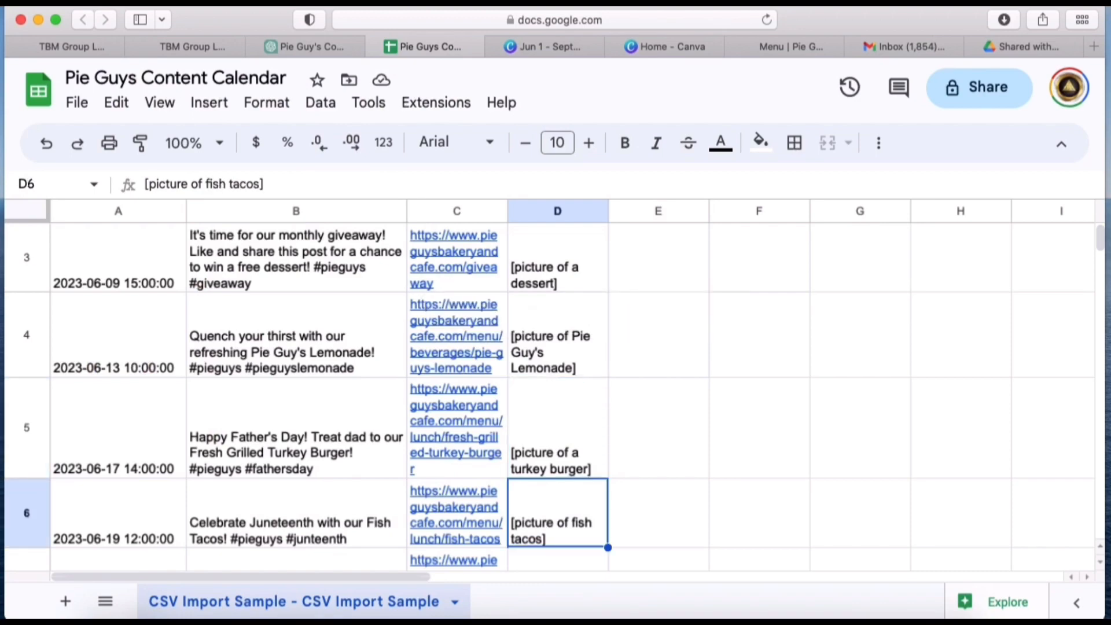
scroll(554, 437, down, 5)
scroll(552, 439, up, 3)
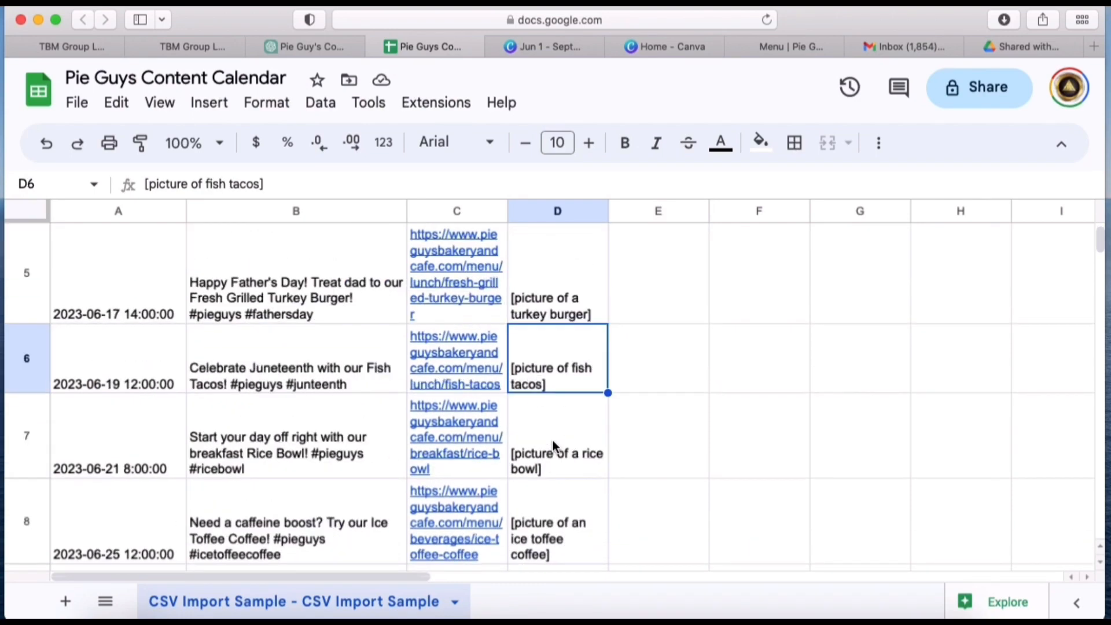
click(325, 49)
click(552, 49)
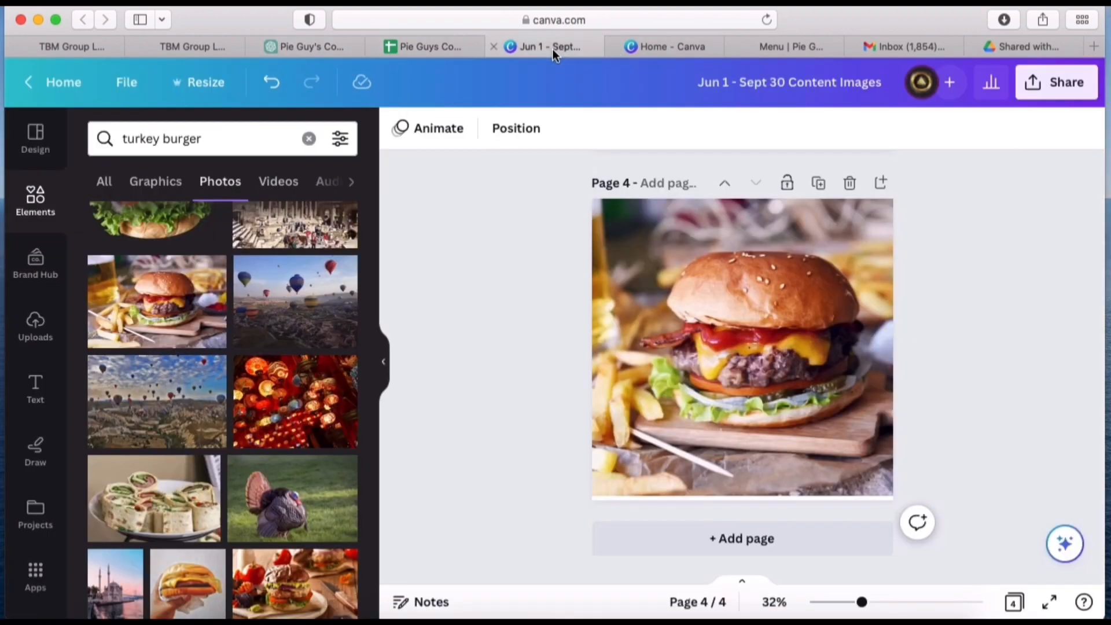
- Add page 5 and place the close-up fish tacos photo from the uploads on it, enlarged and centred to fill the square
click(731, 541)
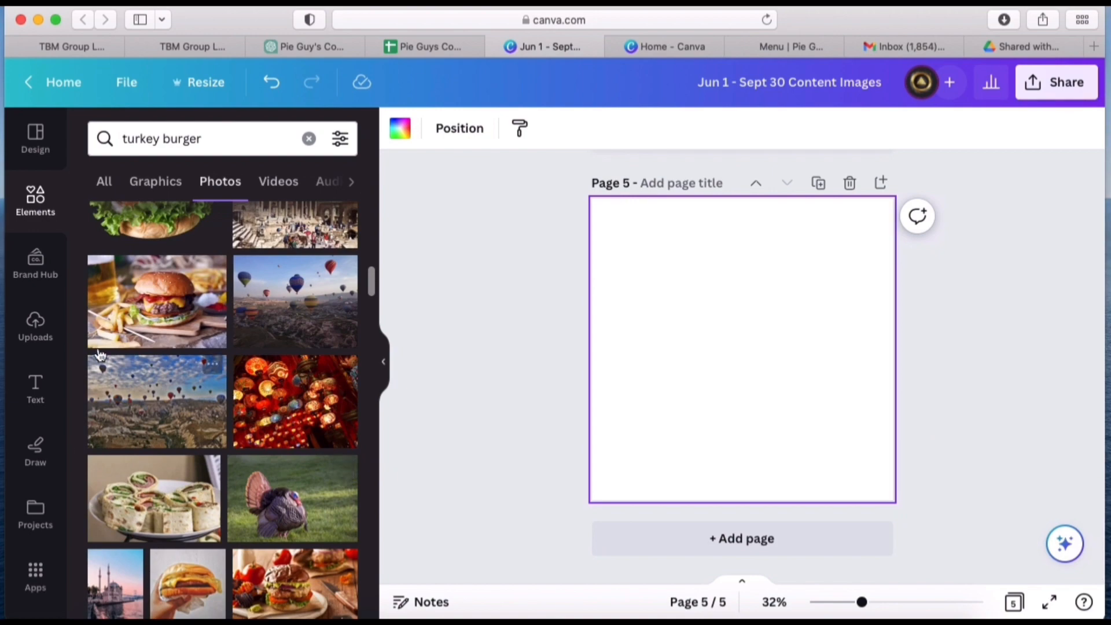
click(36, 324)
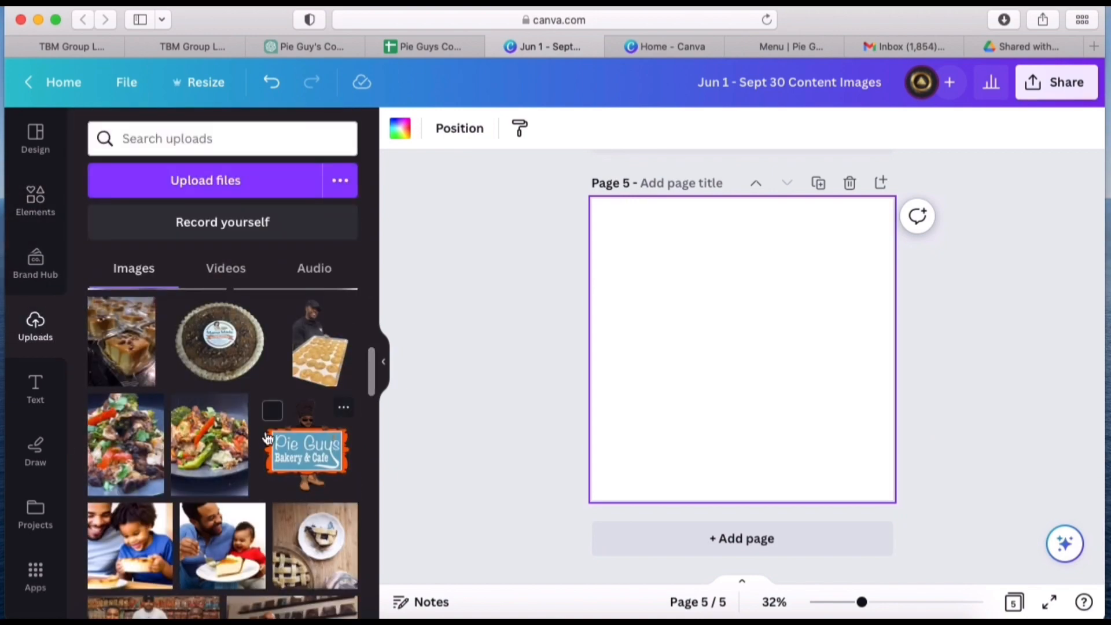
scroll(267, 439, up, 10)
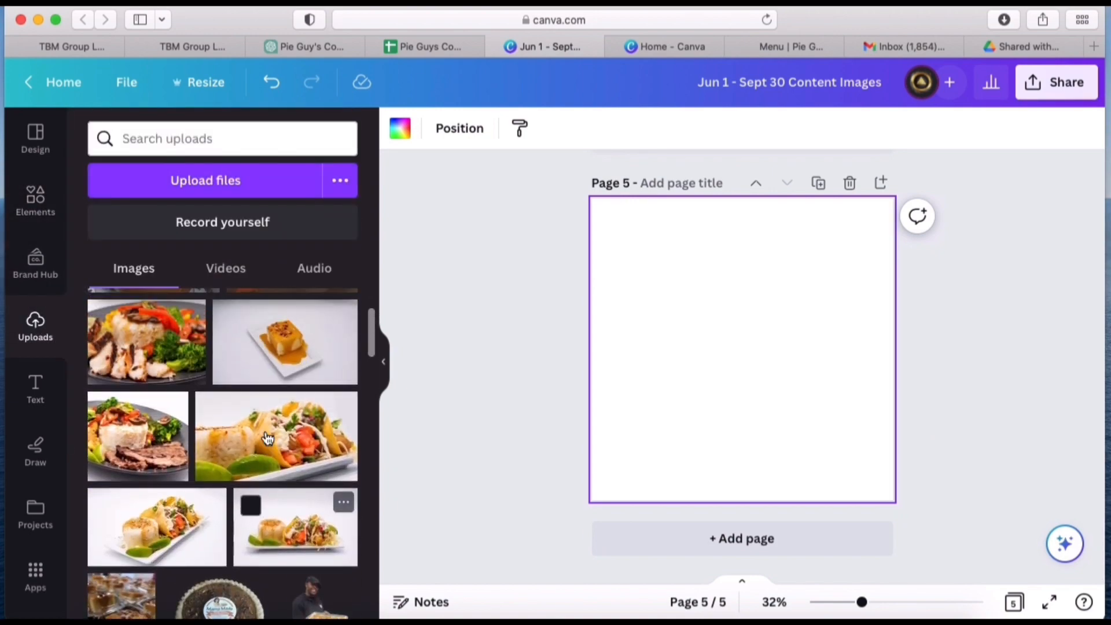
click(267, 438)
drag(891, 265, 1005, 186)
drag(829, 409, 819, 402)
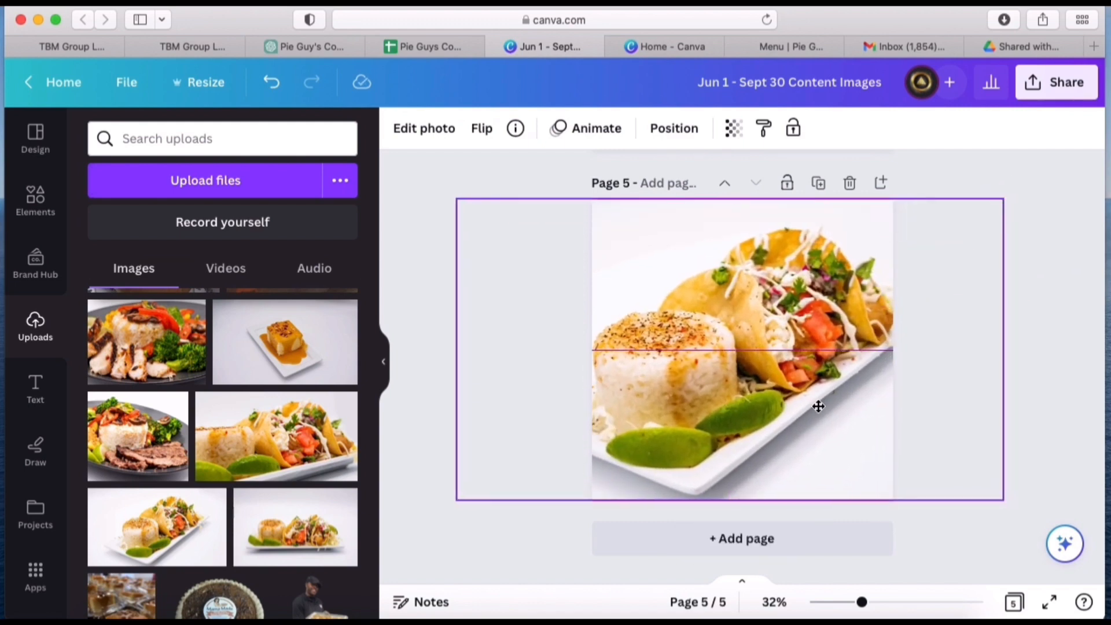
click(1066, 453)
scroll(925, 406, up, 3)
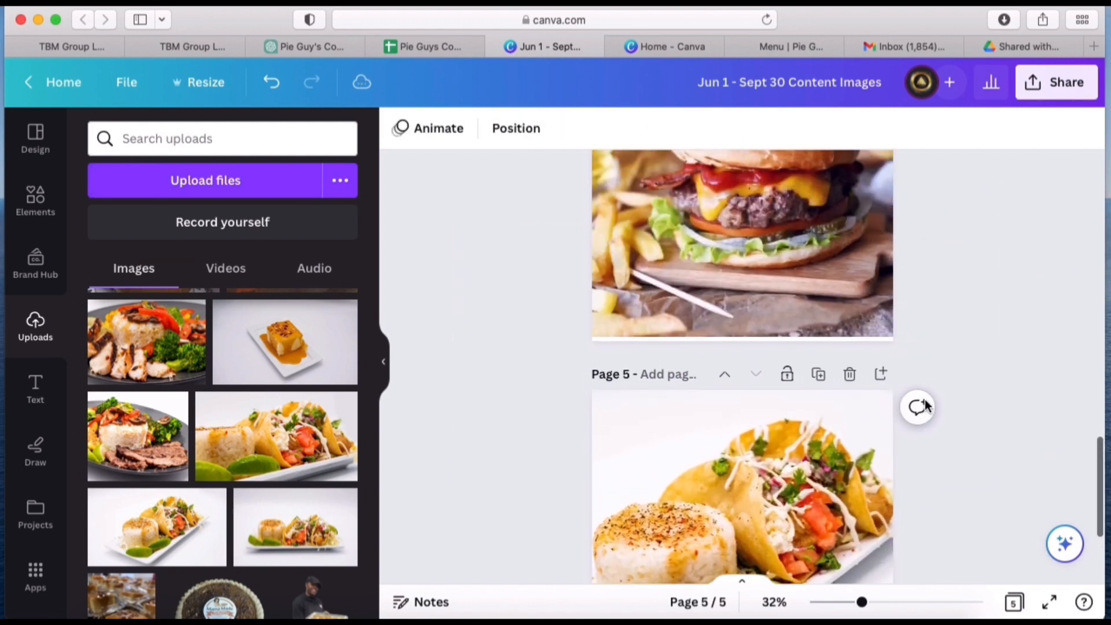
- Check the image description in cell D7 of the calendar sheet, look over the following rows, and return to the Canva design
click(423, 47)
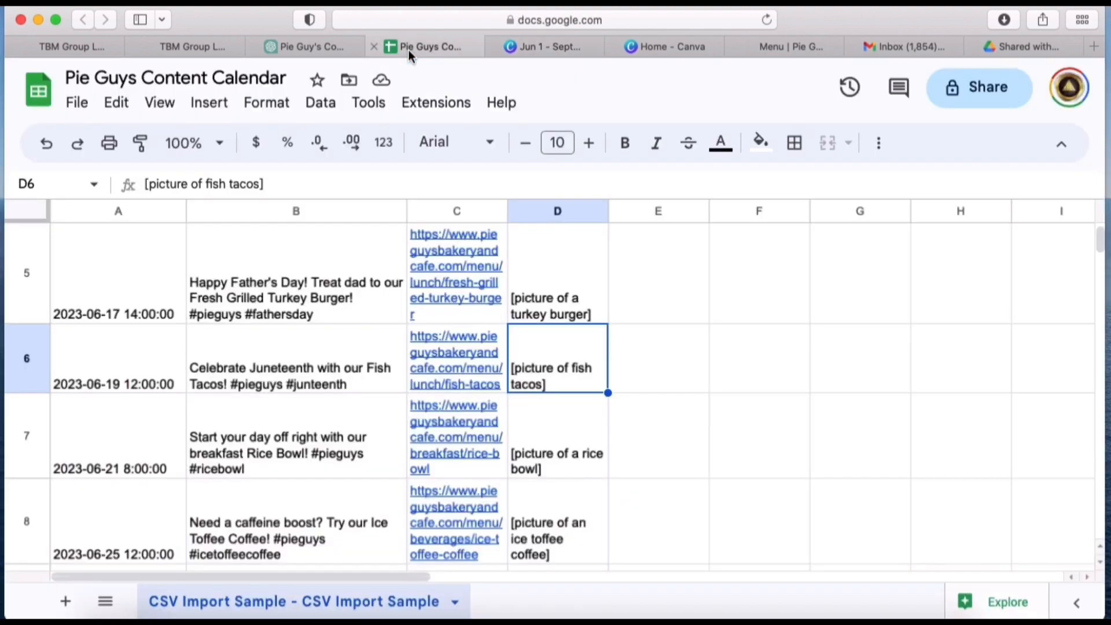
click(557, 449)
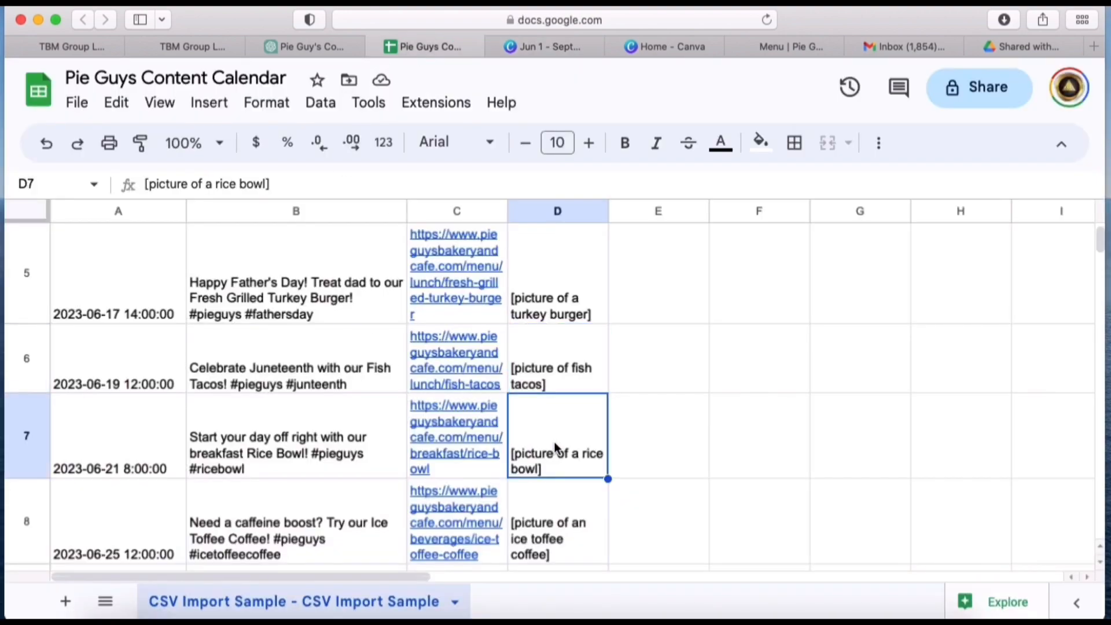
scroll(554, 443, down, 10)
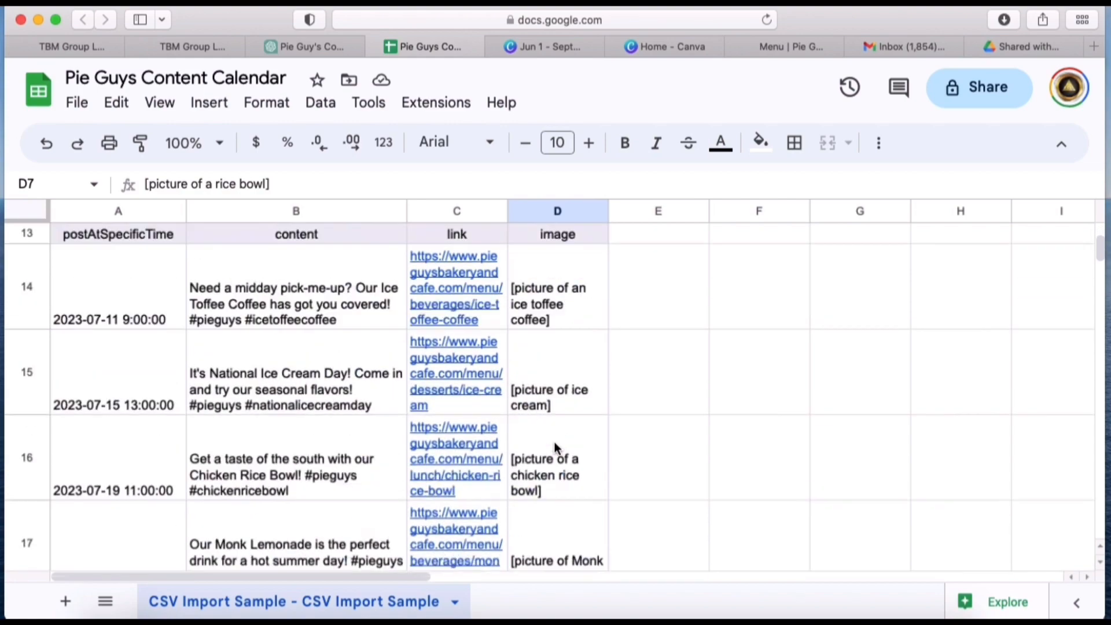
scroll(554, 442, up, 9)
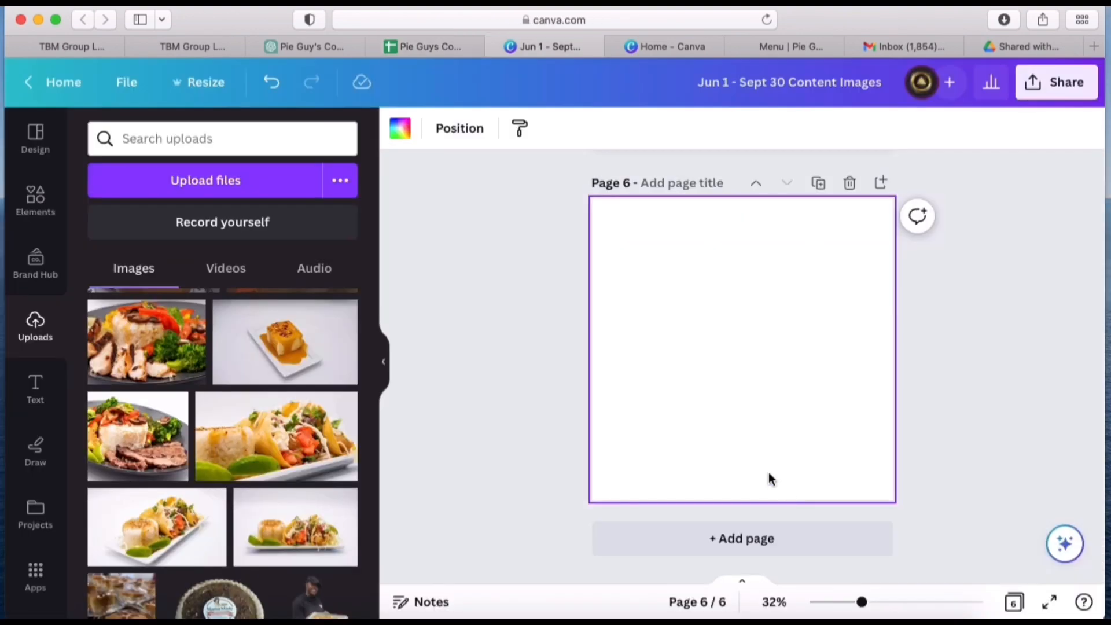
- Place the uploaded grilled chicken, rice and broccoli photo on page 6, enlarged and centred to fill the square
scroll(278, 425, down, 2)
scroll(277, 425, up, 2)
scroll(275, 426, up, 1)
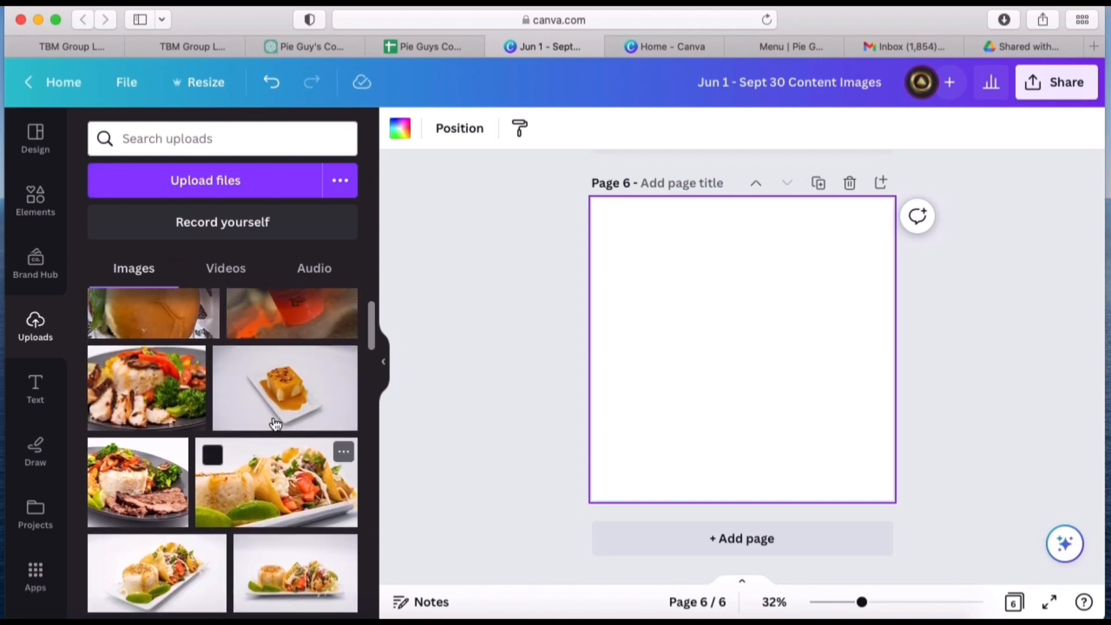
scroll(275, 425, up, 3)
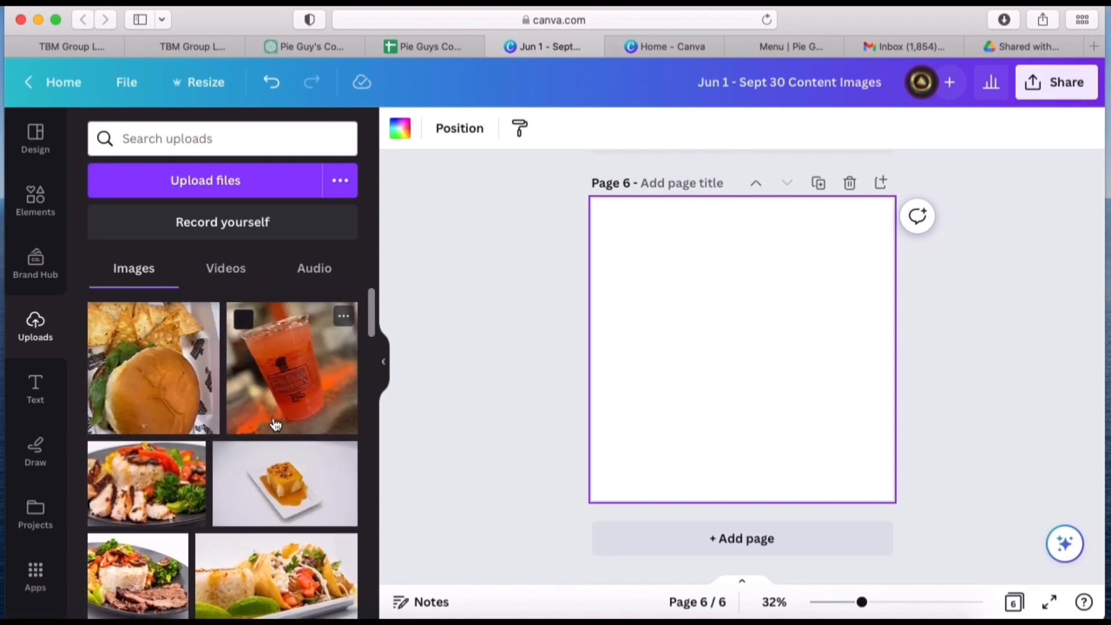
scroll(276, 426, down, 1)
click(155, 438)
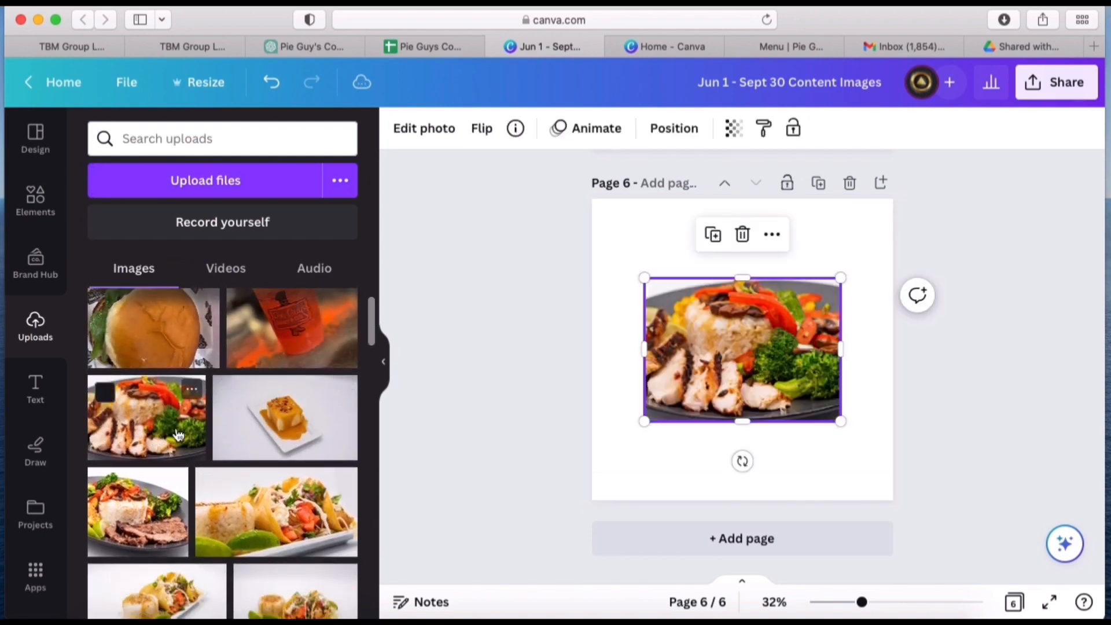
drag(644, 278, 536, 198)
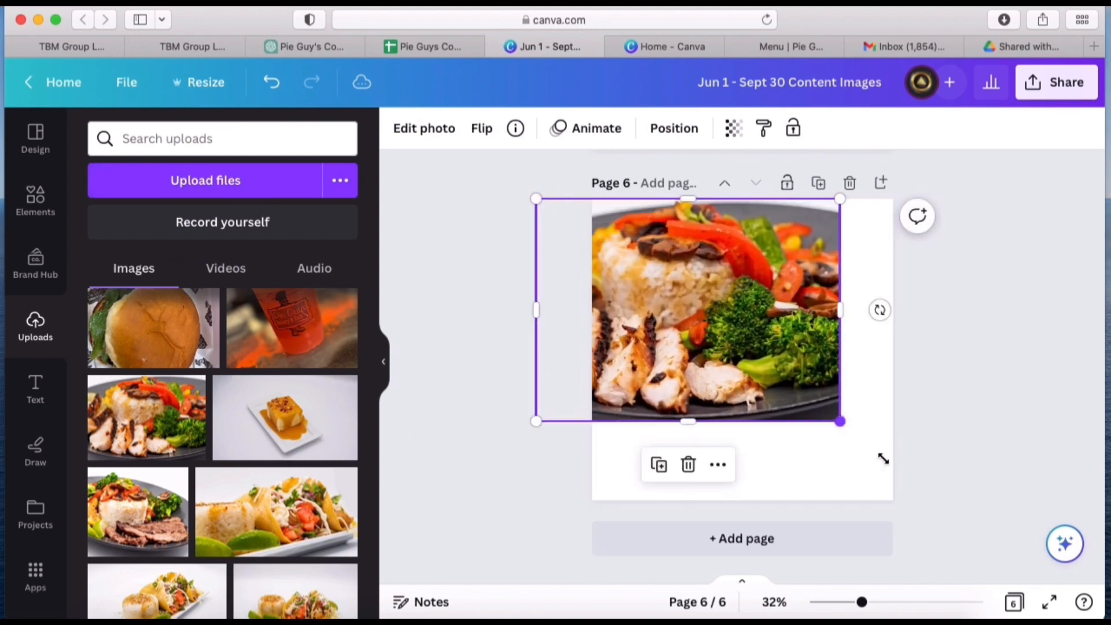
drag(882, 458, 950, 530)
mouse_move(818, 433)
mouse_down()
mouse_move(797, 419)
mouse_move(819, 430)
mouse_up()
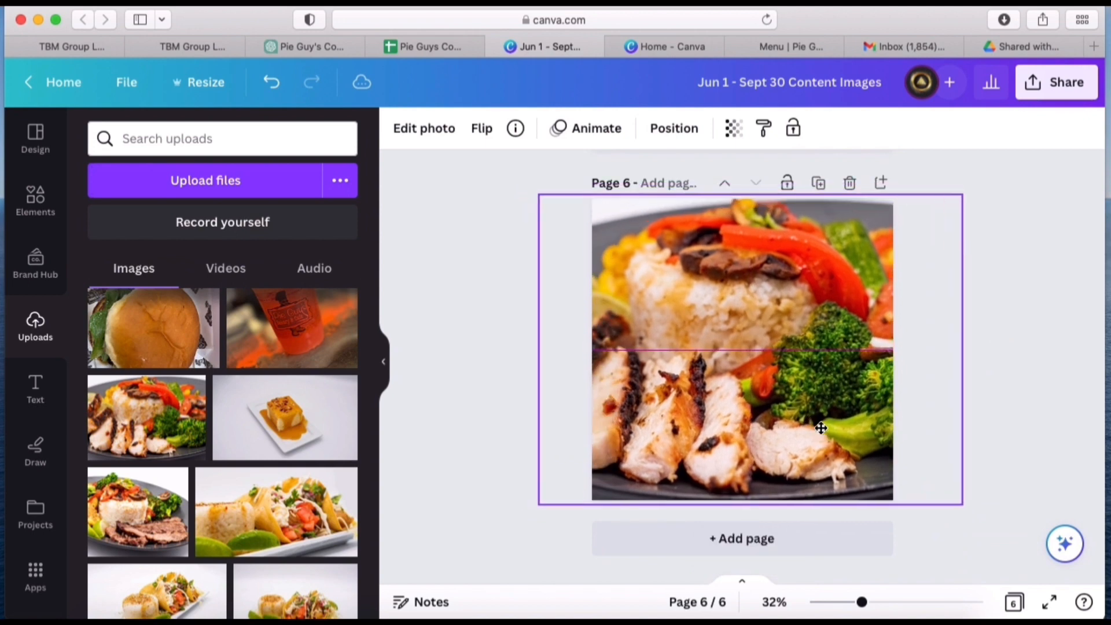
click(912, 540)
- Add page 7, copy the image description in cell D8 of the calendar sheet, and return to the Canva design
click(794, 543)
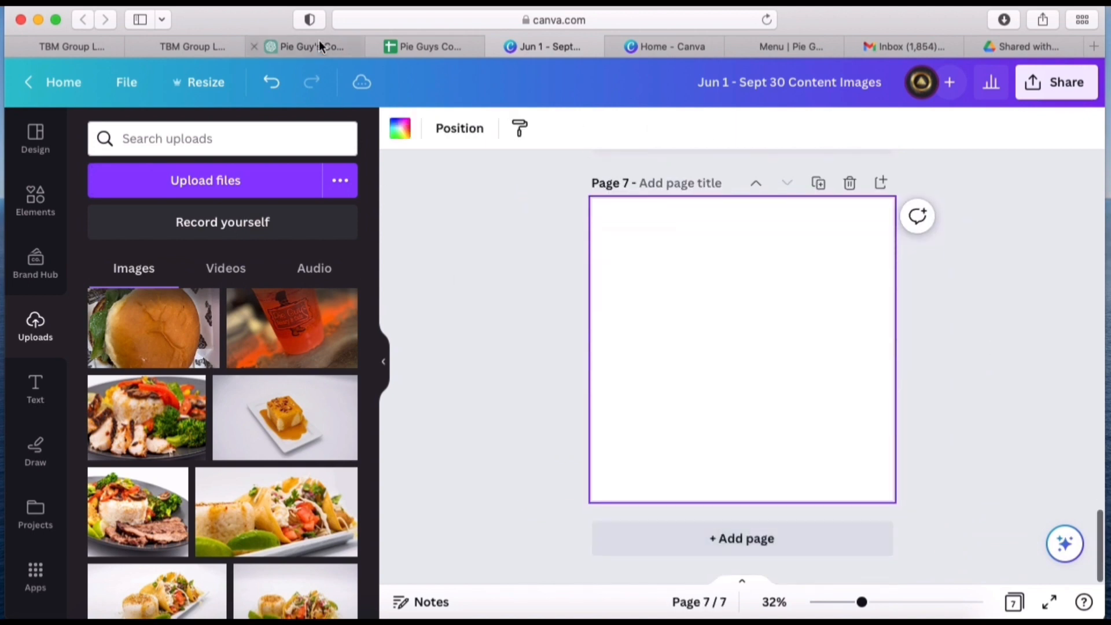
click(425, 49)
click(527, 437)
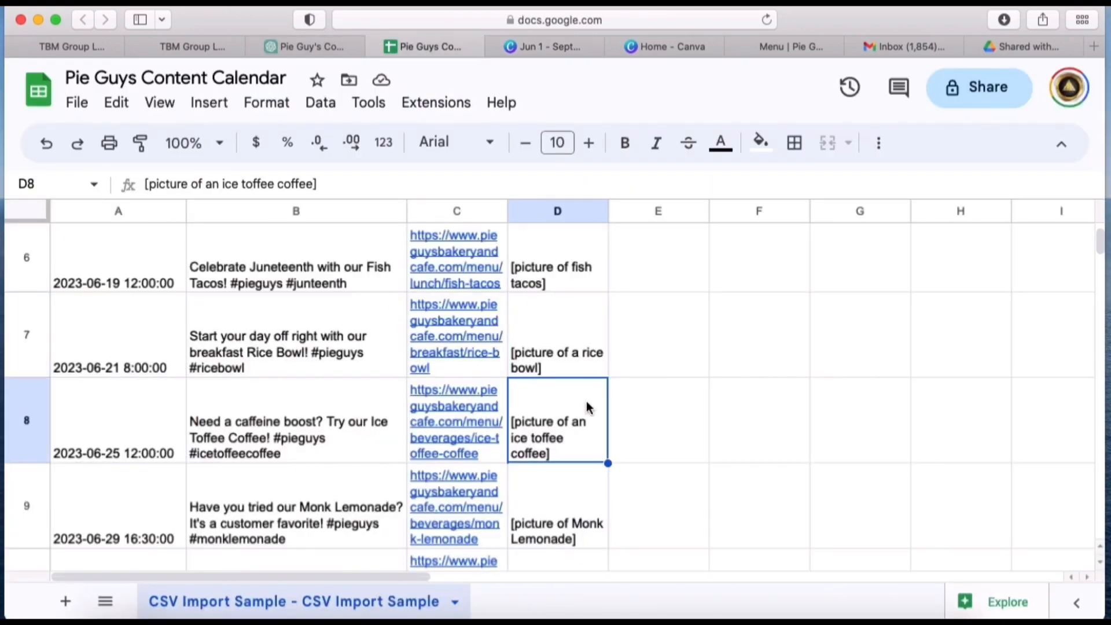
click(565, 44)
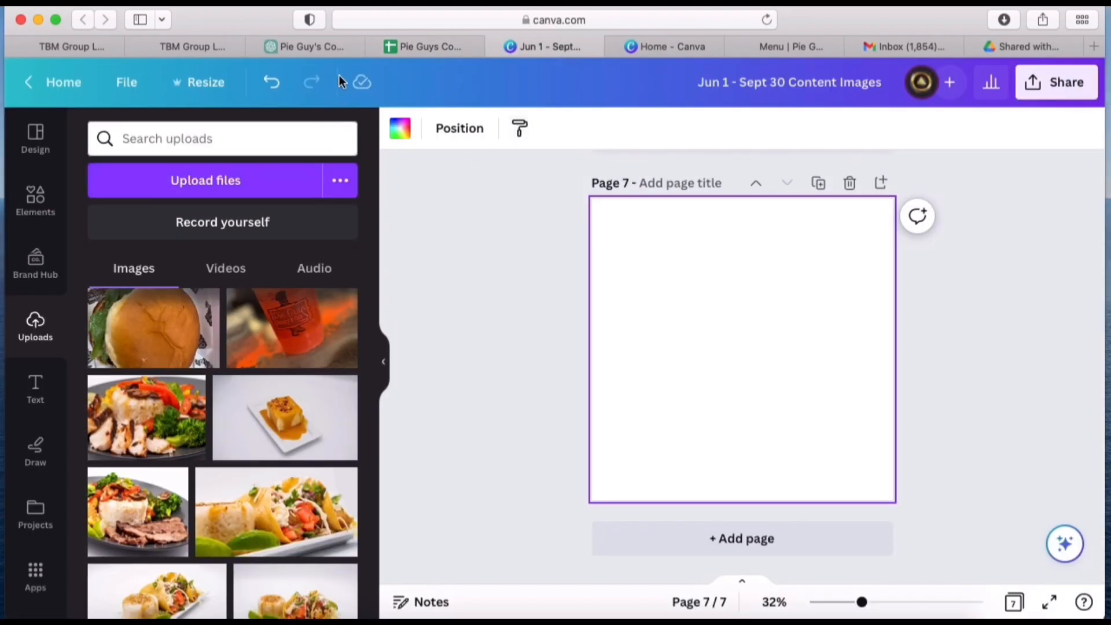
click(416, 46)
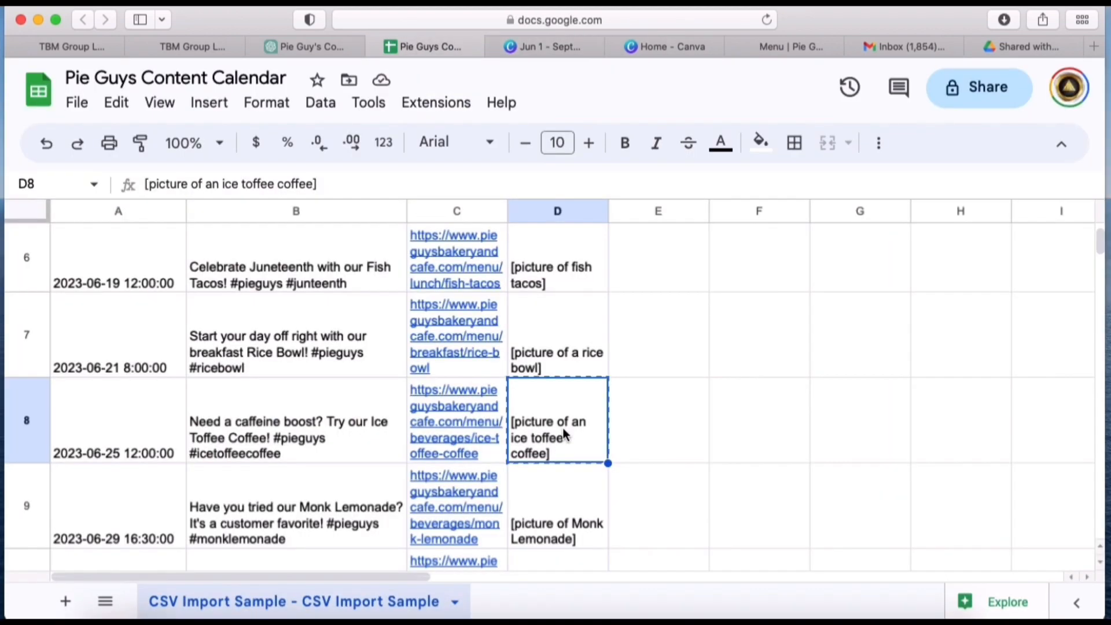
click(540, 39)
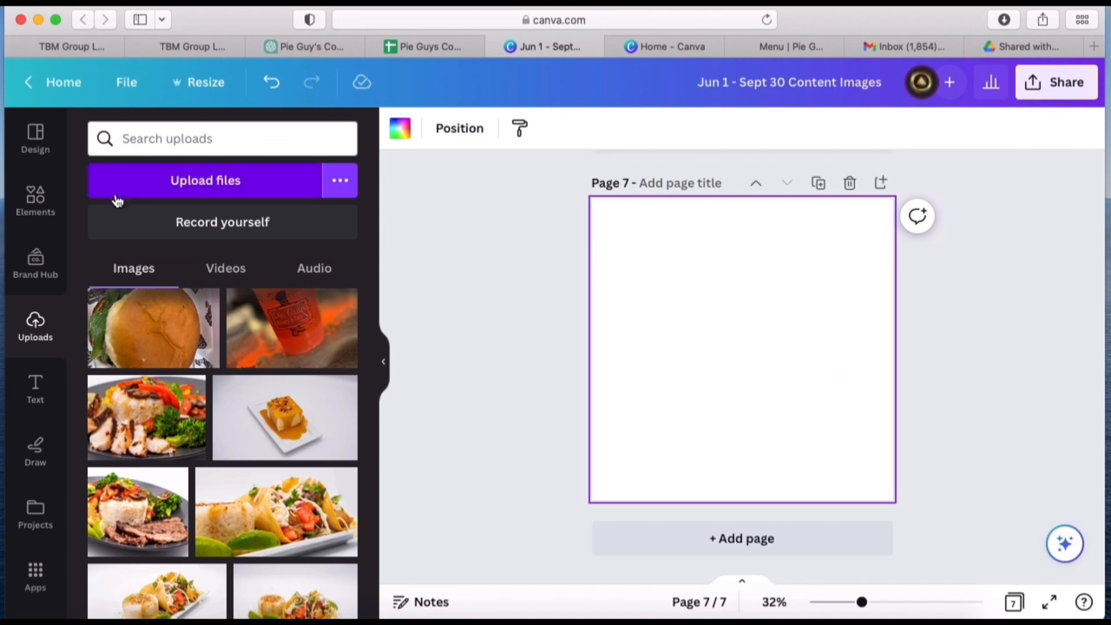
- Replace the element search with "[picture of an ice toffee coffee]" and browse only the photo results
click(37, 217)
click(230, 137)
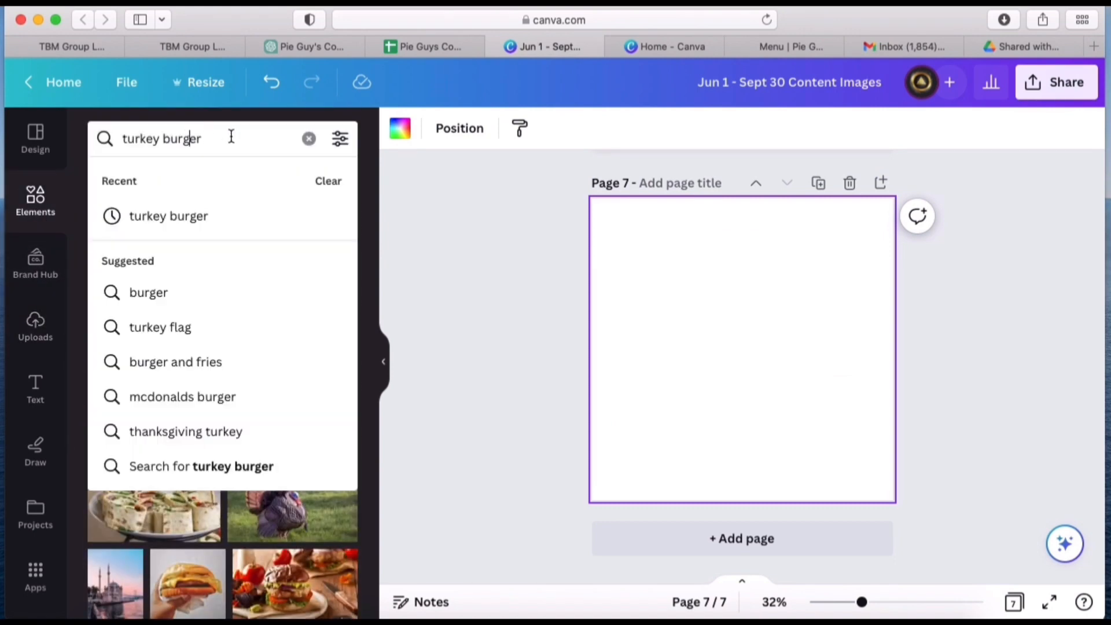
click(310, 141)
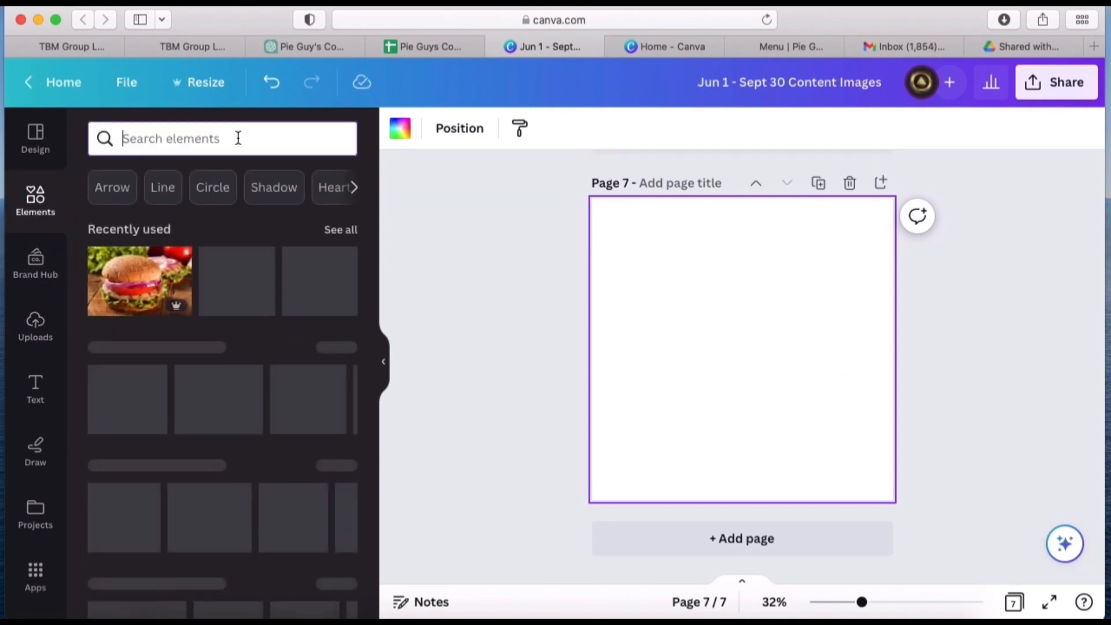
text([picture of an ice toffee coffee])
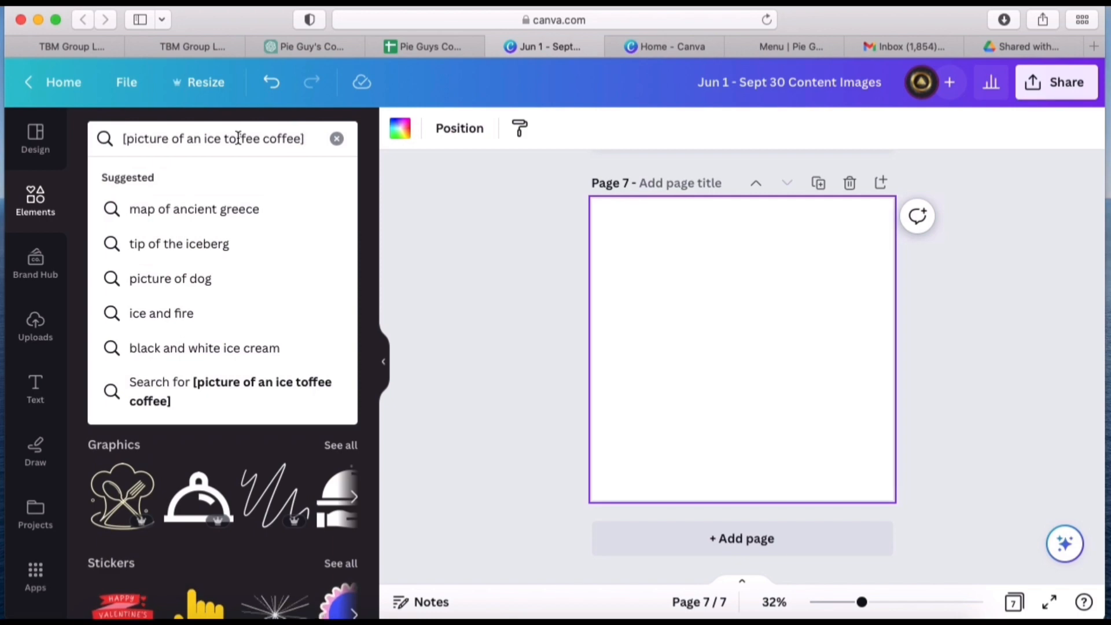
key(Return)
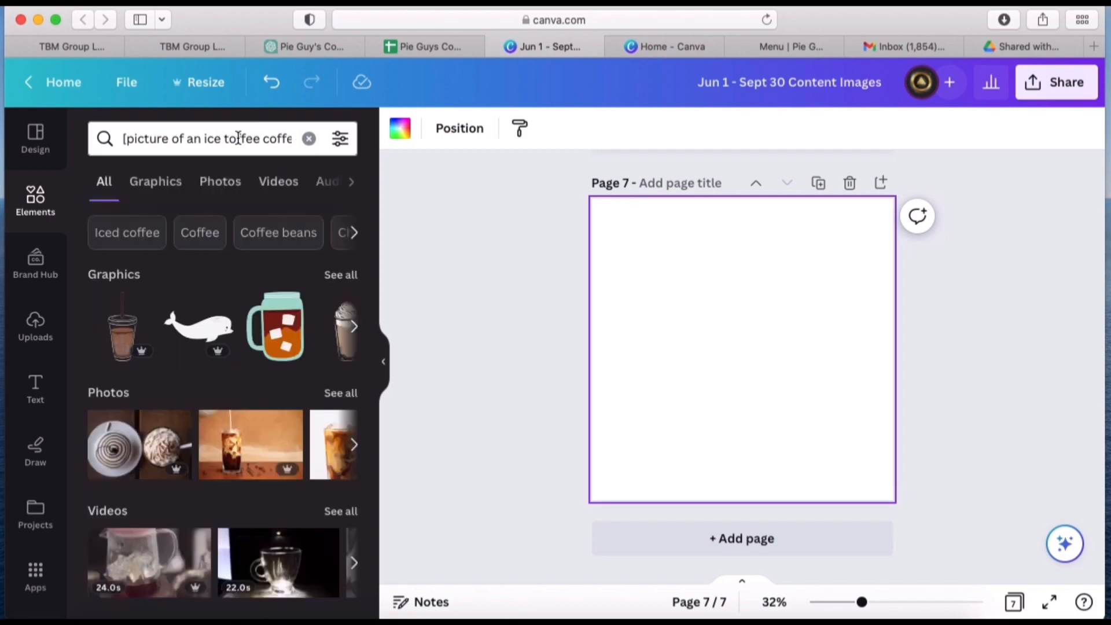
scroll(293, 458, down, 2)
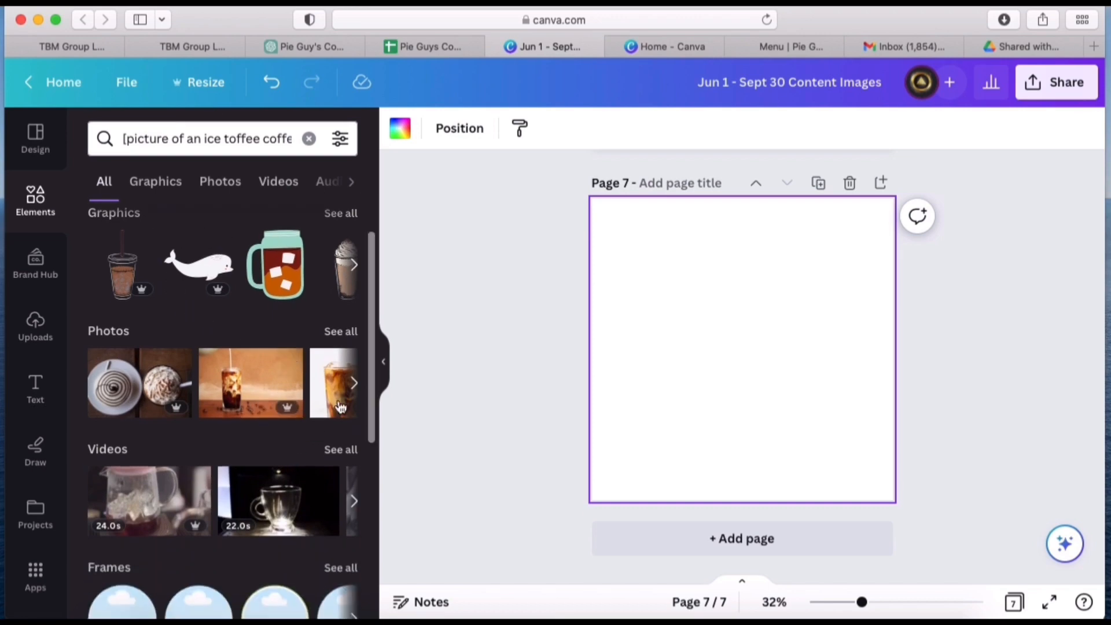
click(341, 332)
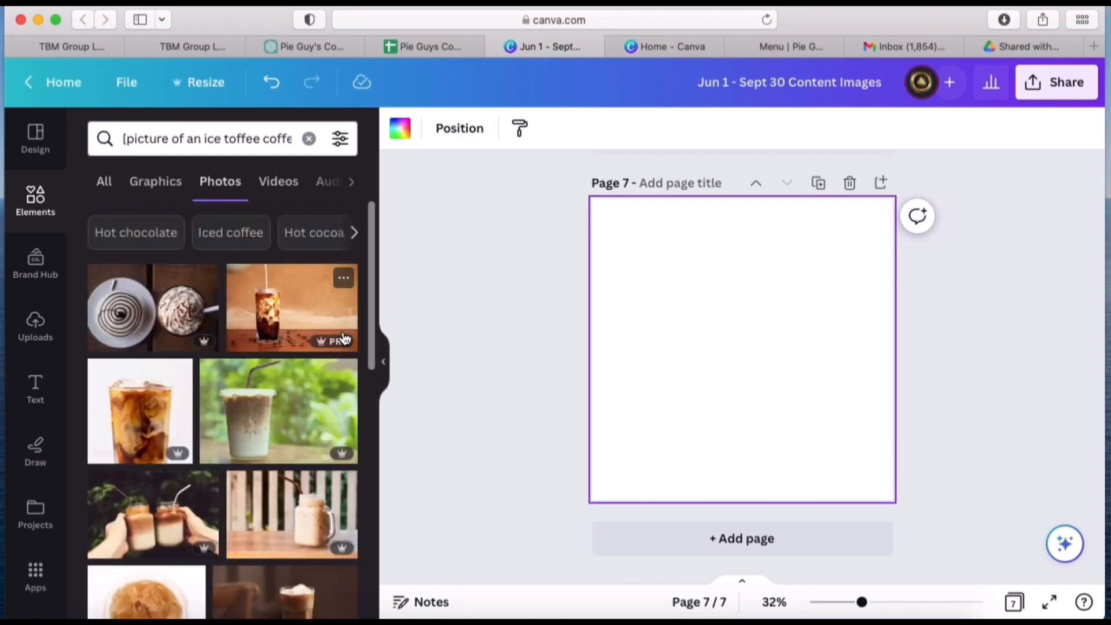
scroll(344, 339, down, 1)
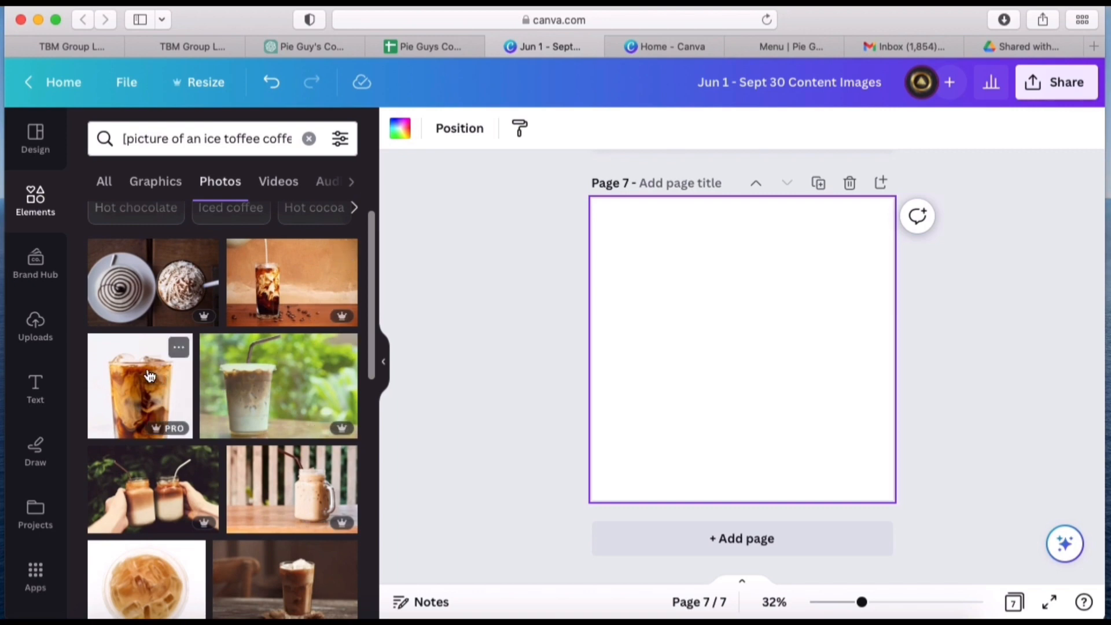
scroll(258, 398, down, 4)
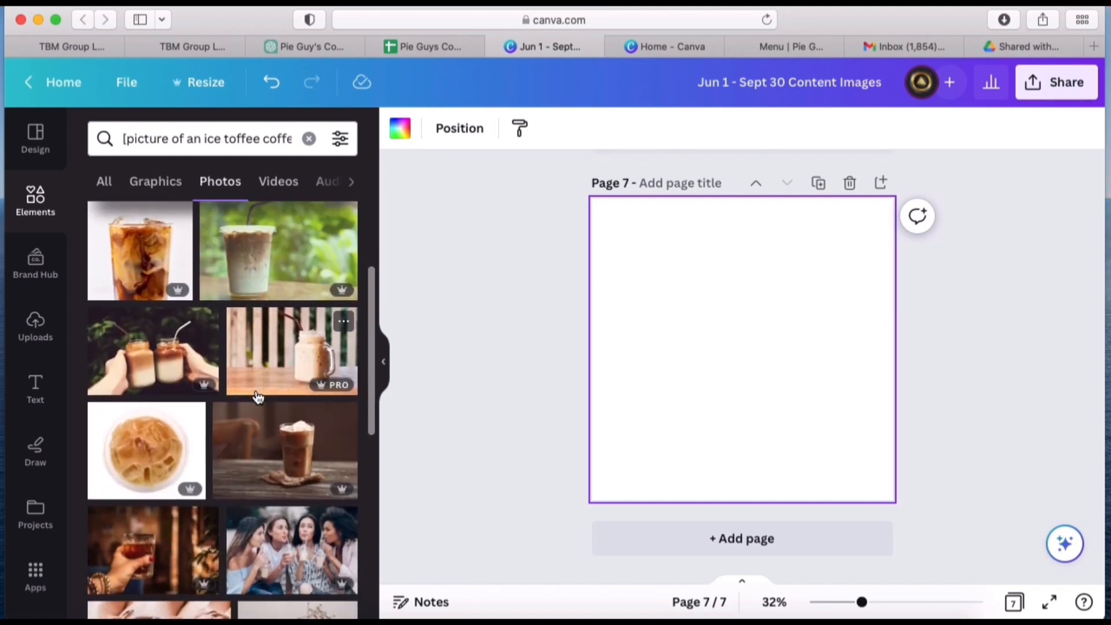
scroll(257, 398, up, 2)
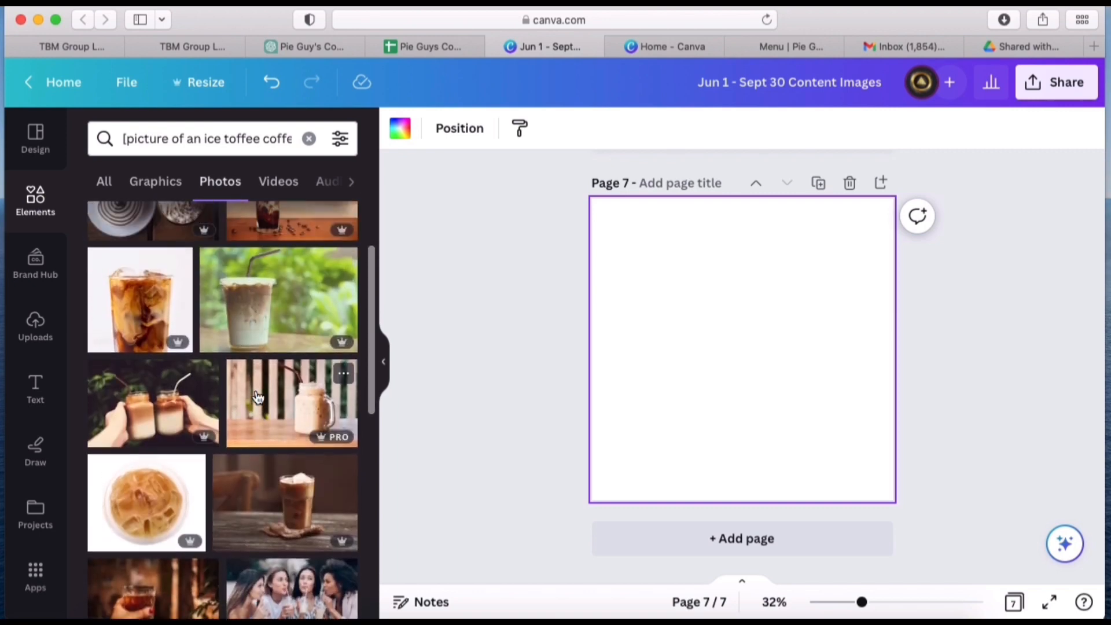
- Place the stock photo of iced coffee on a dark wooden table on page 7, enlarged and positioned to fill the square
click(278, 505)
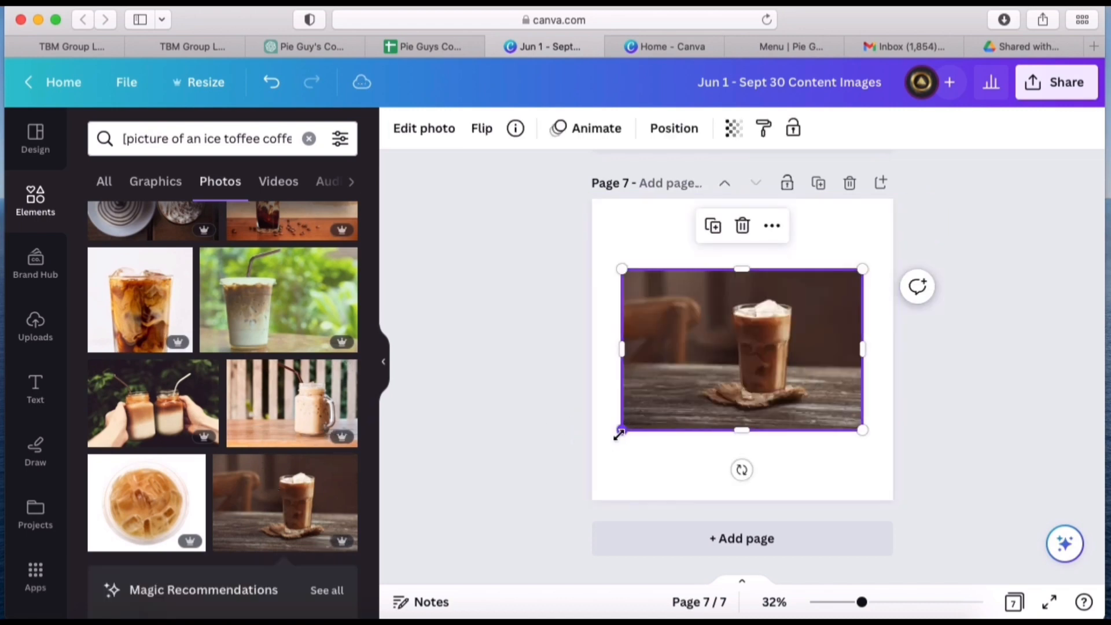
drag(619, 433, 516, 501)
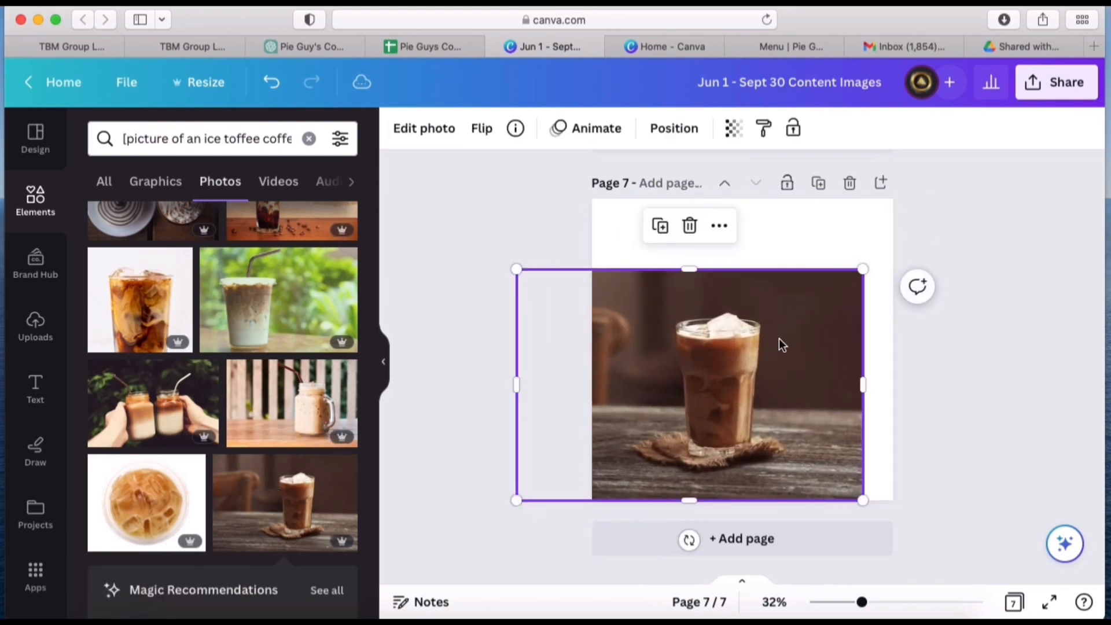
drag(863, 269, 968, 200)
drag(820, 301, 792, 308)
click(1022, 371)
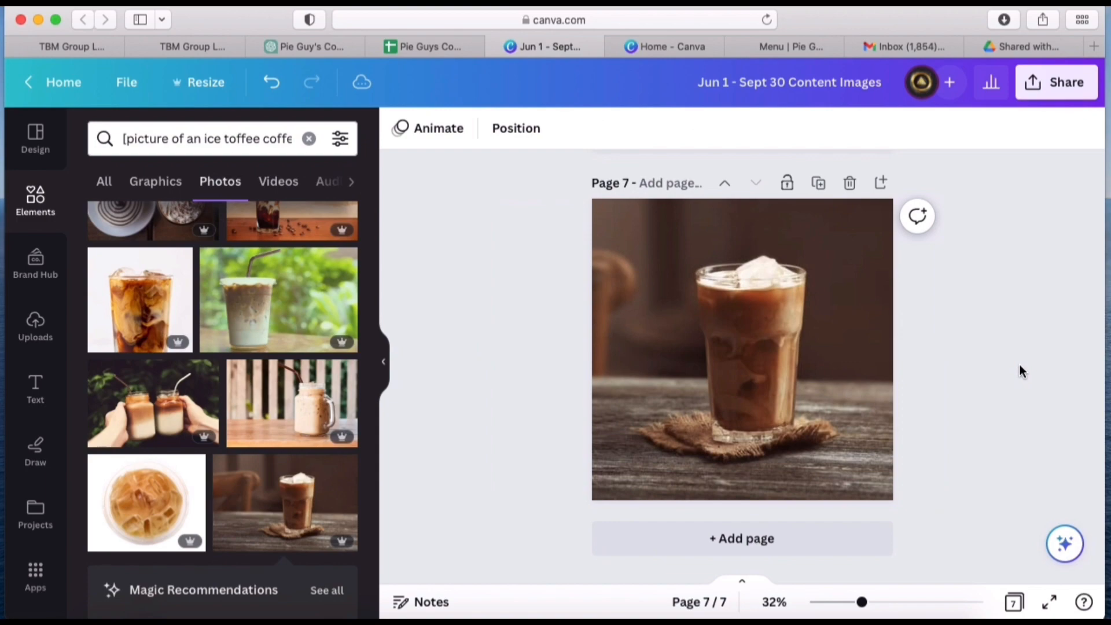
- Download all 7 pages of the design as PNG images at size 1 (1,080 × 1,080 px)
scroll(1020, 366, up, 10)
scroll(1019, 371, up, 20)
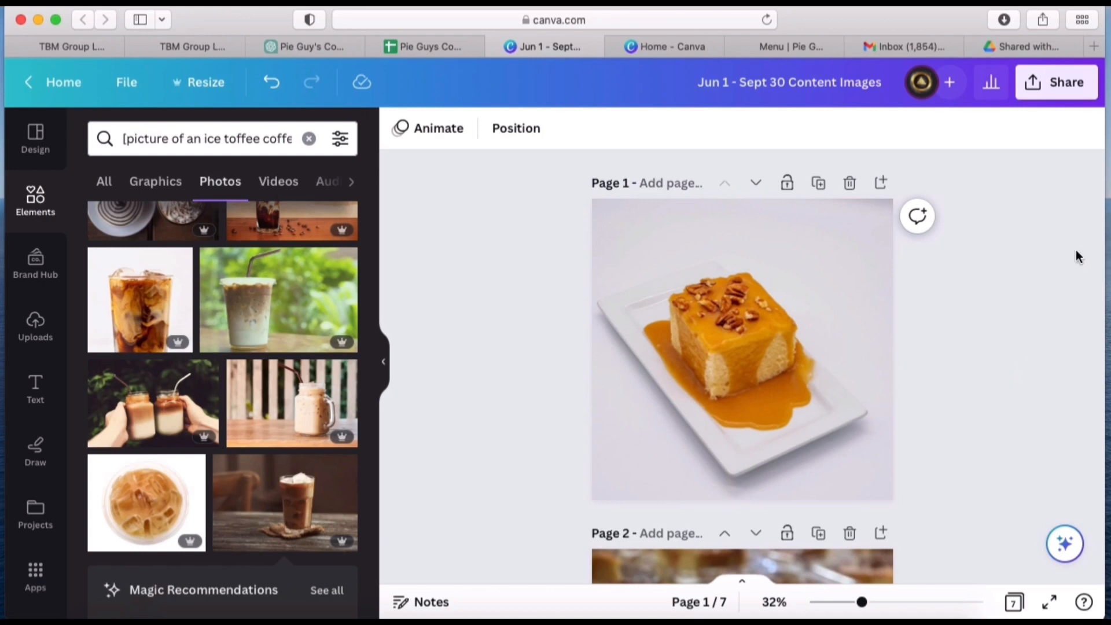
click(1057, 86)
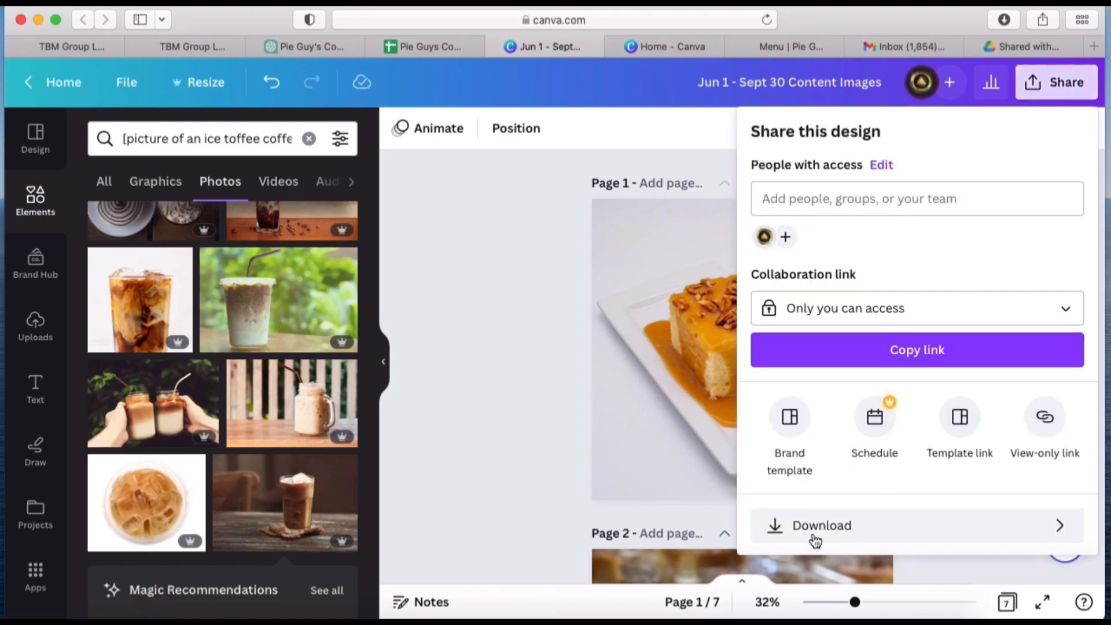
click(814, 540)
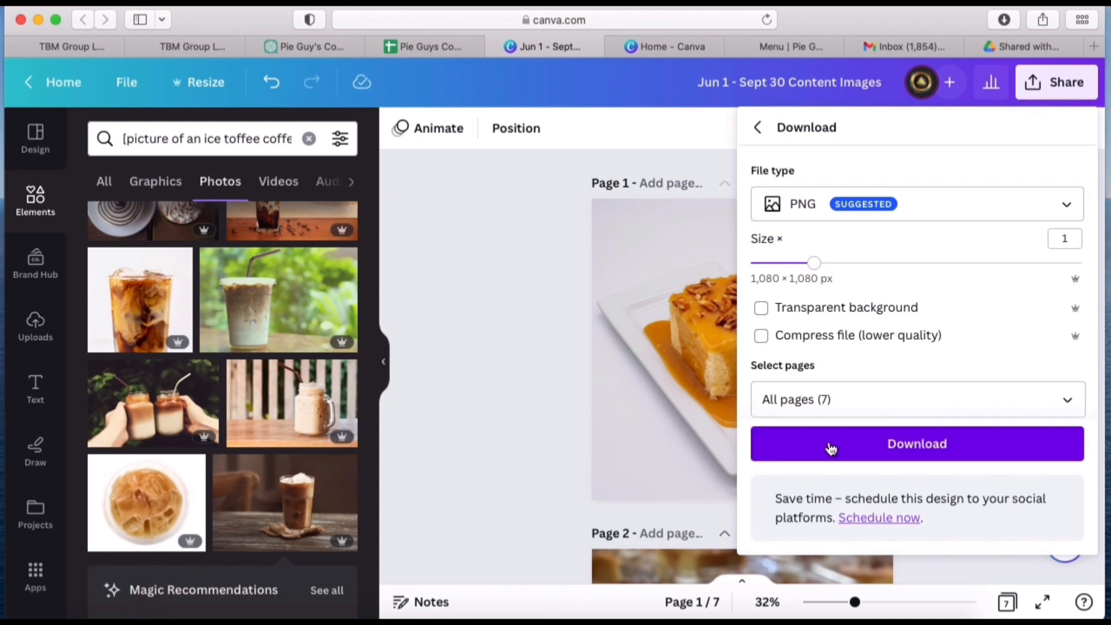
click(832, 449)
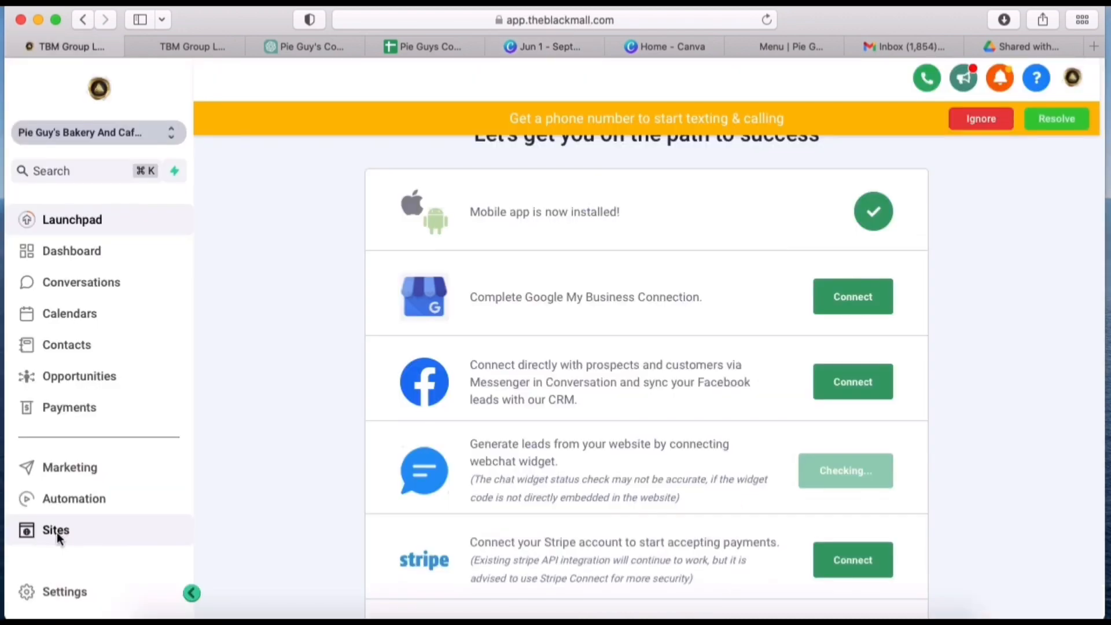
- Open the media library of the Pie Guy's Bakery site and create a folder named "Social Media Images"
click(57, 531)
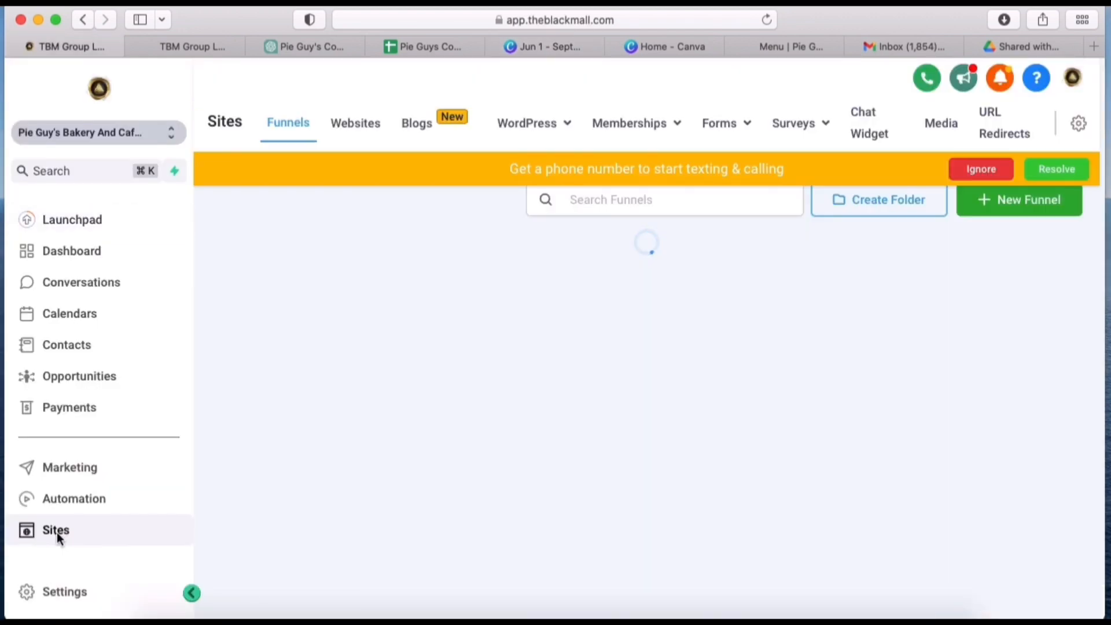
click(940, 124)
click(650, 415)
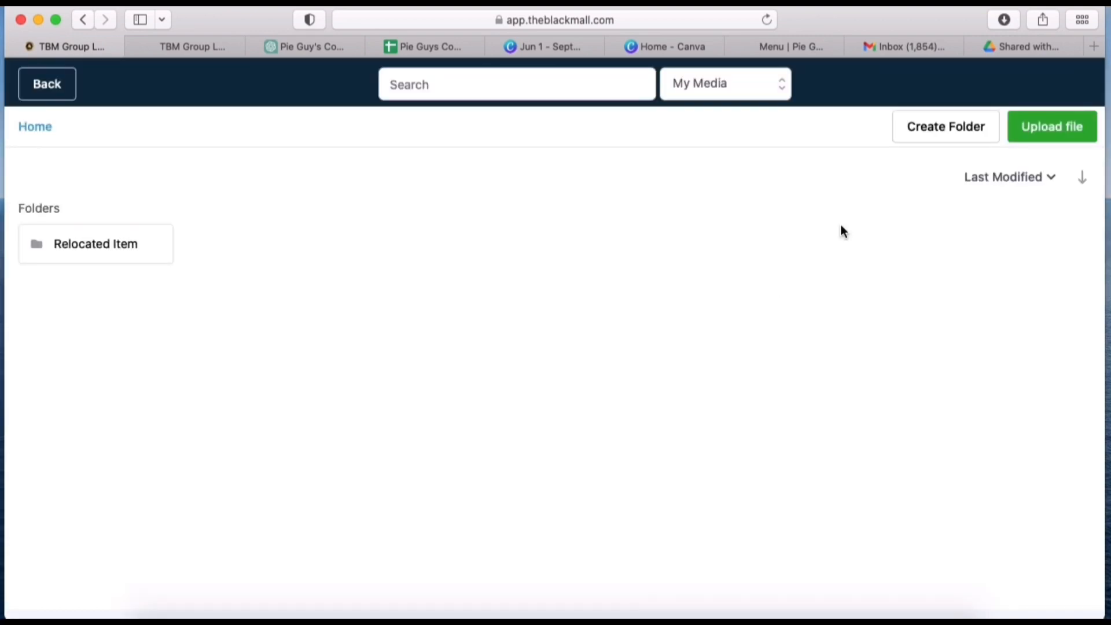
click(946, 127)
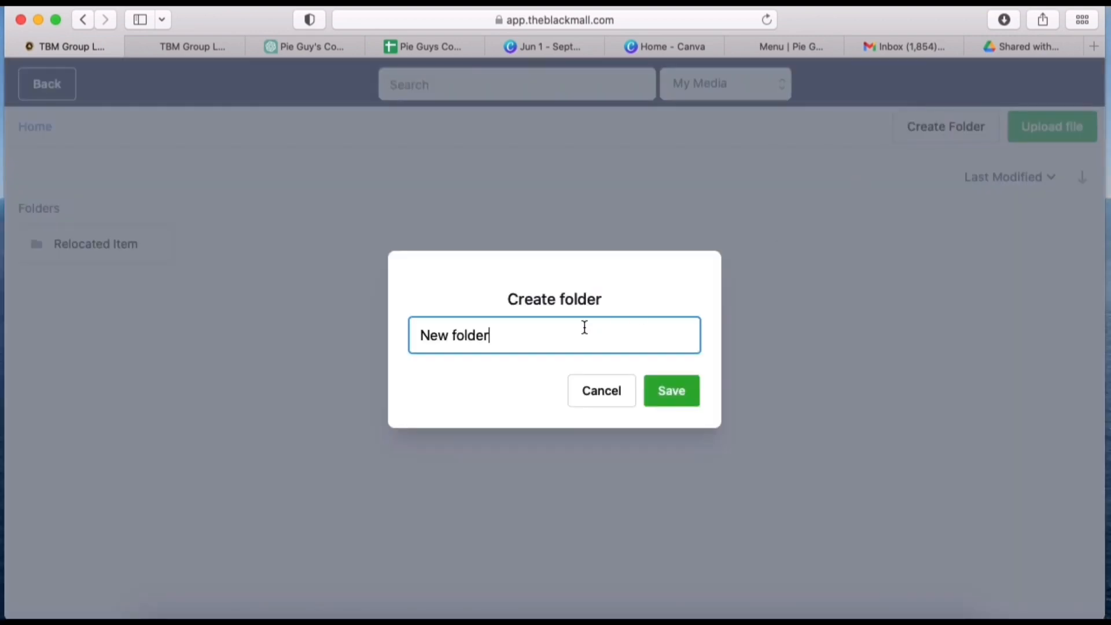
triple_click(554, 338)
text(Socia)
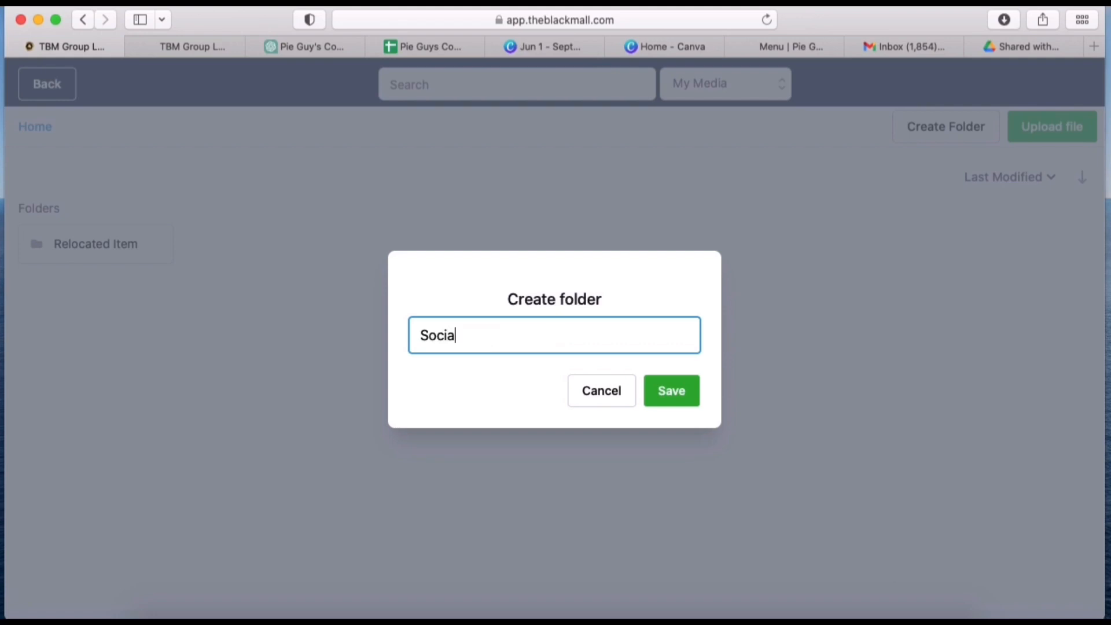
text(l Media I)
text(mages)
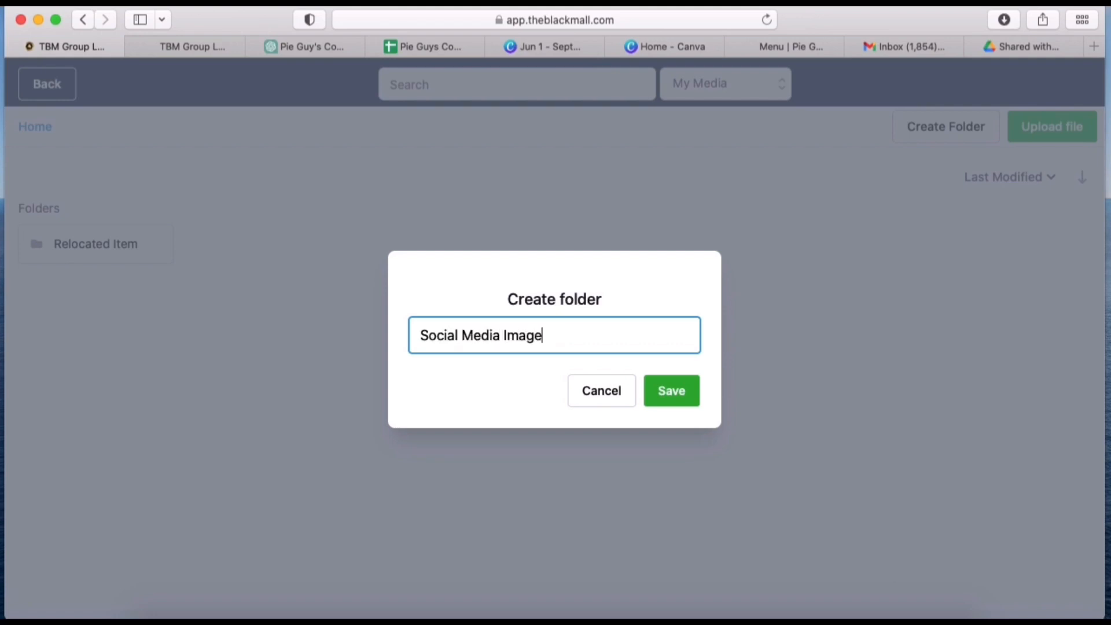
click(666, 395)
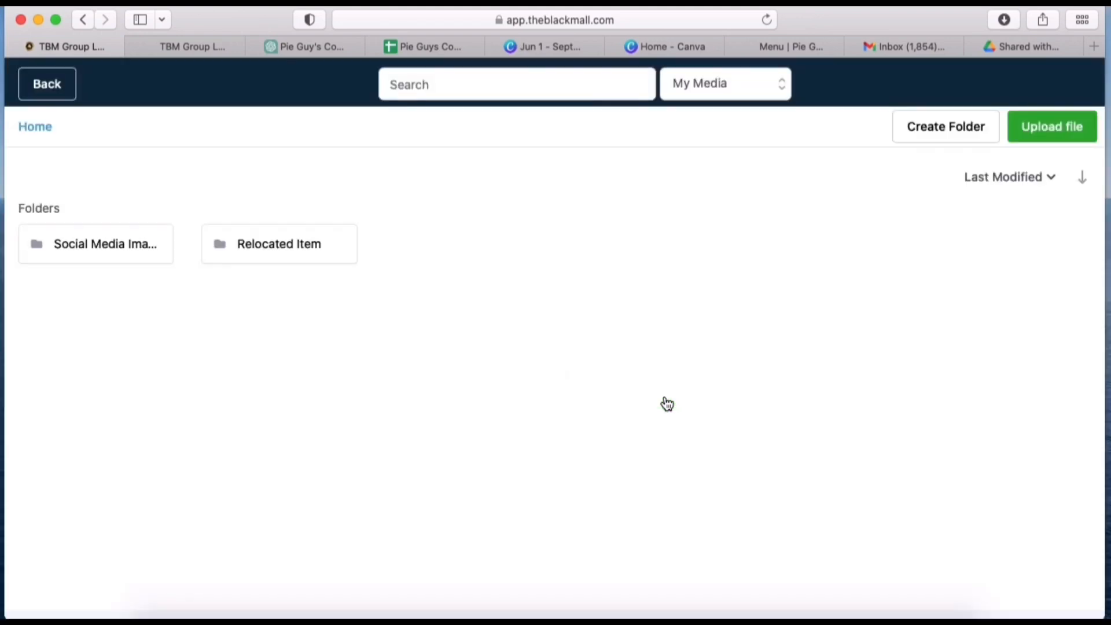
- Upload 1.png through 7.png from the downloaded "Jun 1 - Sept 30 Content Images" folder into the Social Media Images folder
click(141, 254)
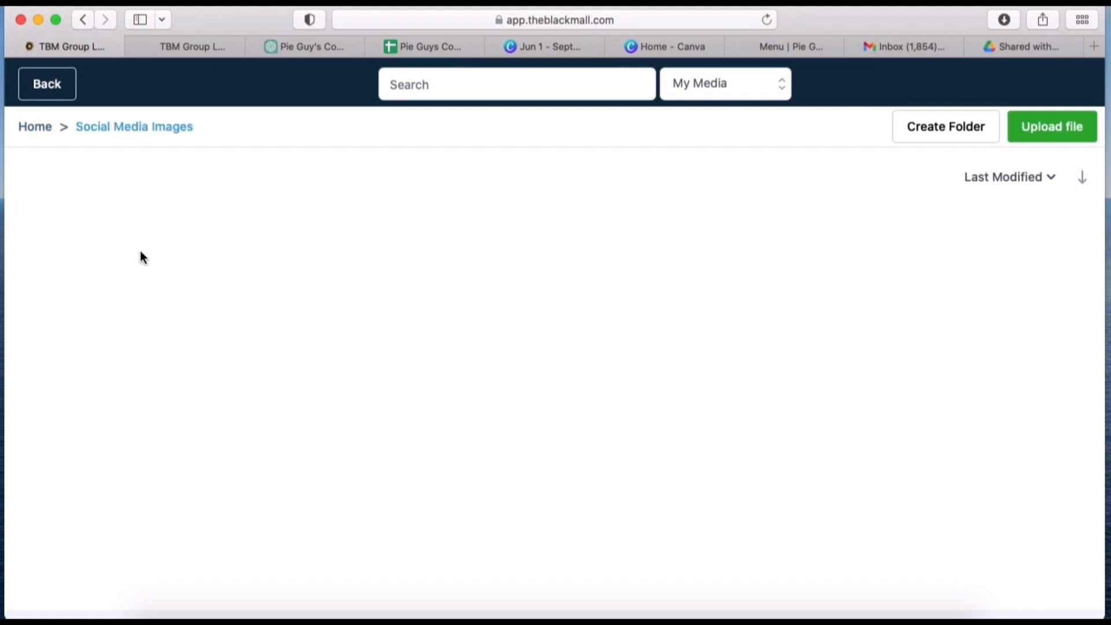
click(1049, 132)
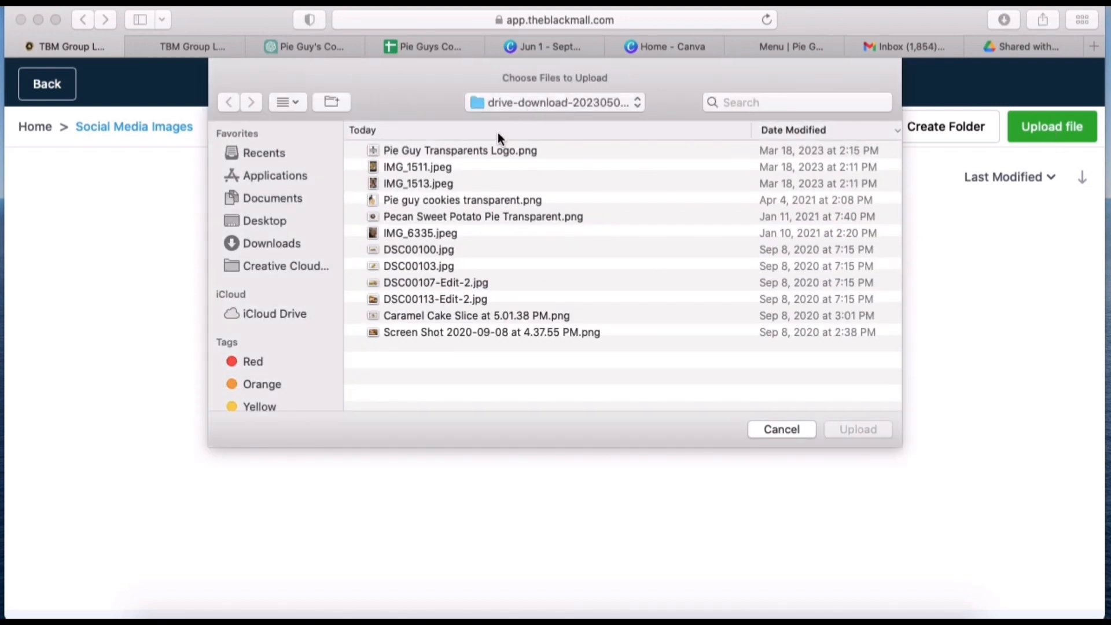
click(276, 243)
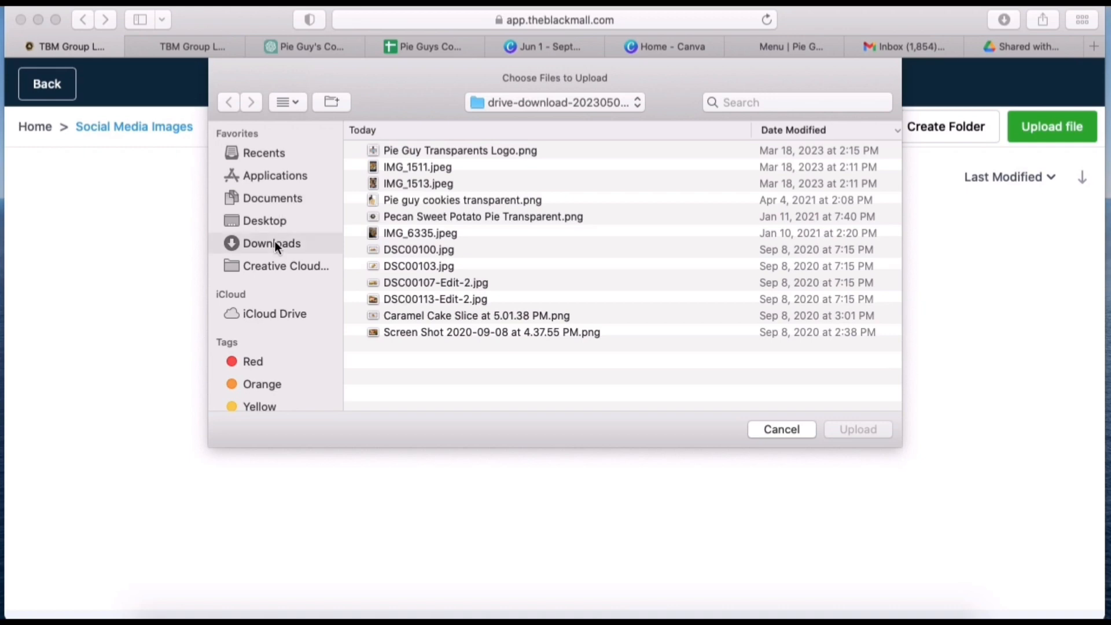
scroll(454, 176, up, 1)
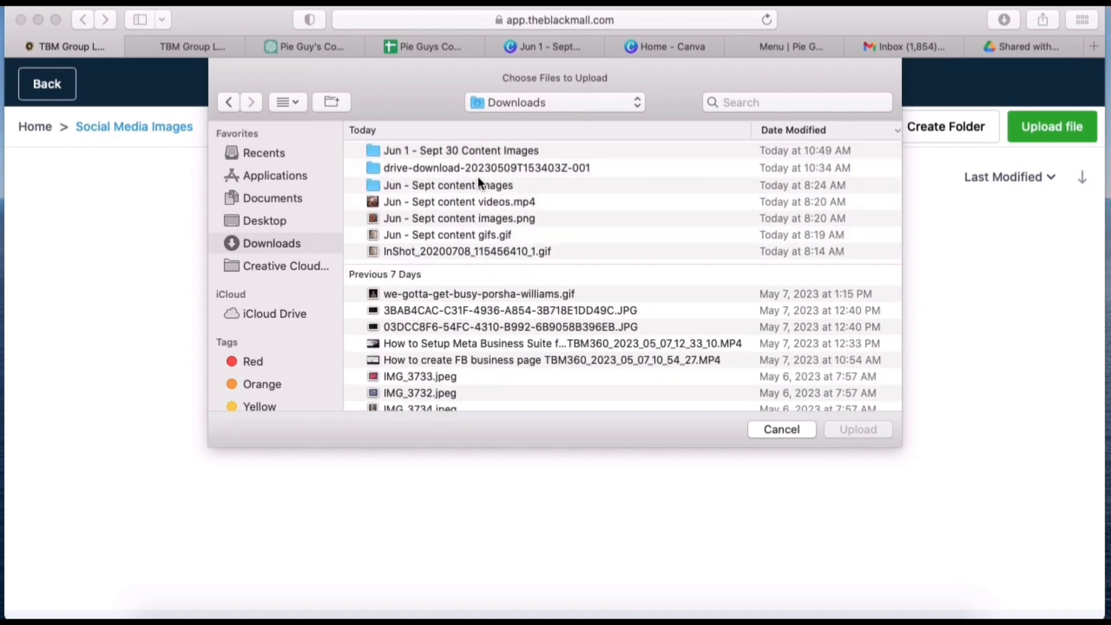
double_click(432, 150)
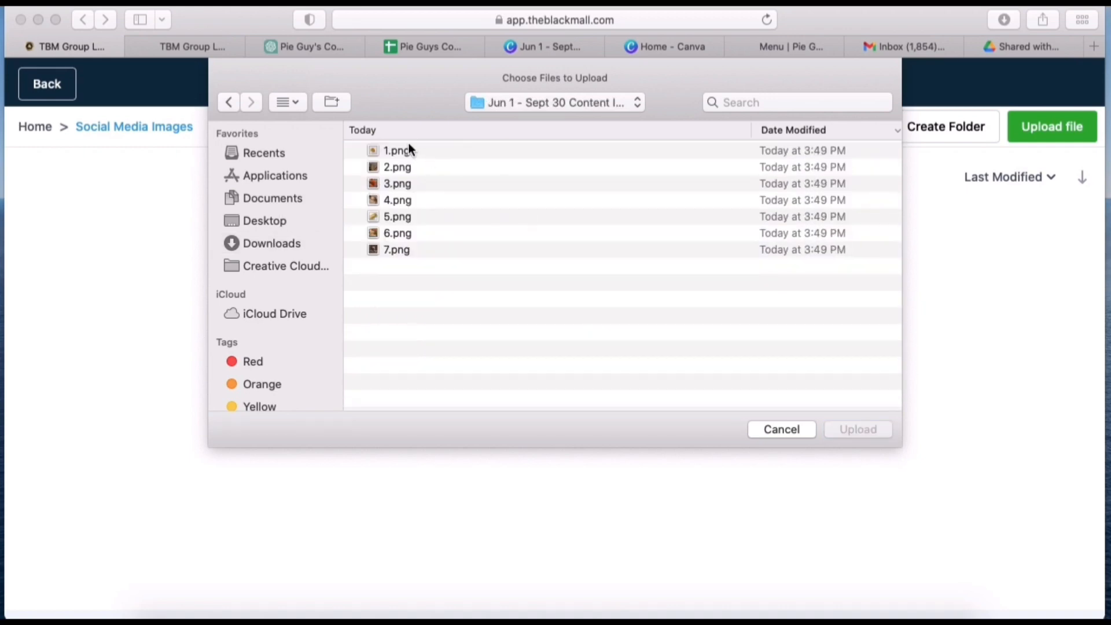
click(408, 150)
shift+click(400, 251)
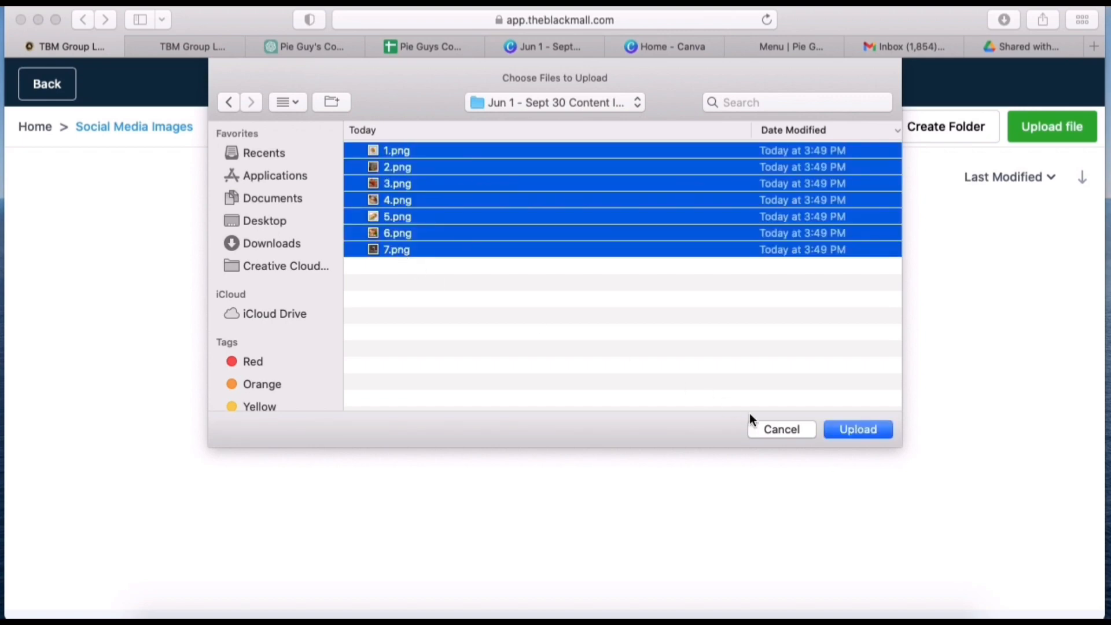
click(843, 437)
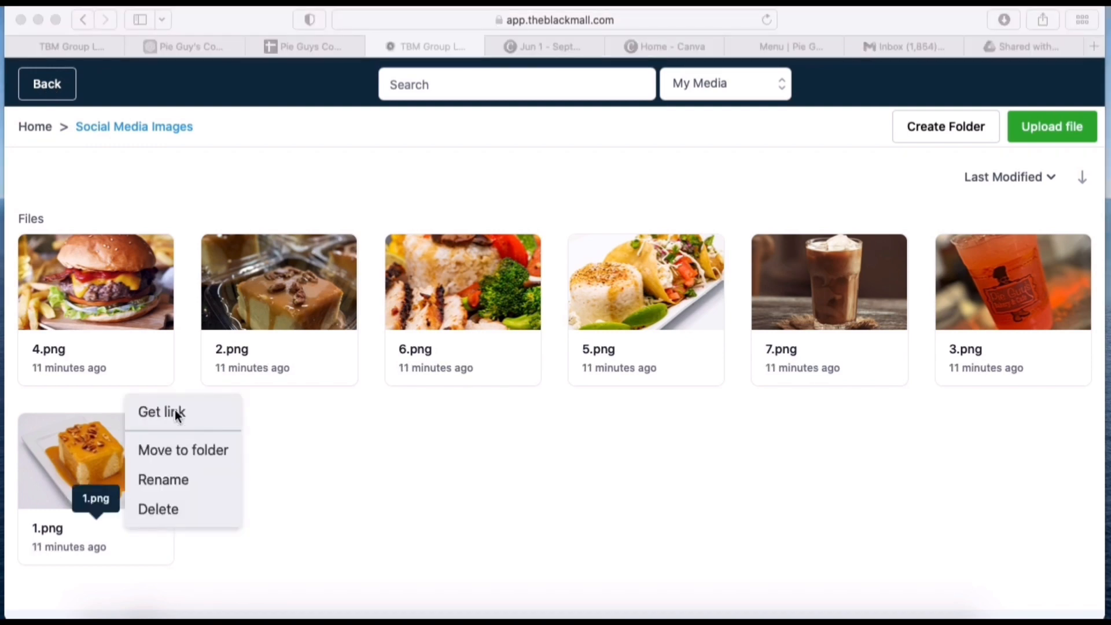
- Copy the link of 1.png and replace the caramel pound cake description in cell D2 of the calendar sheet with it
click(175, 413)
click(175, 414)
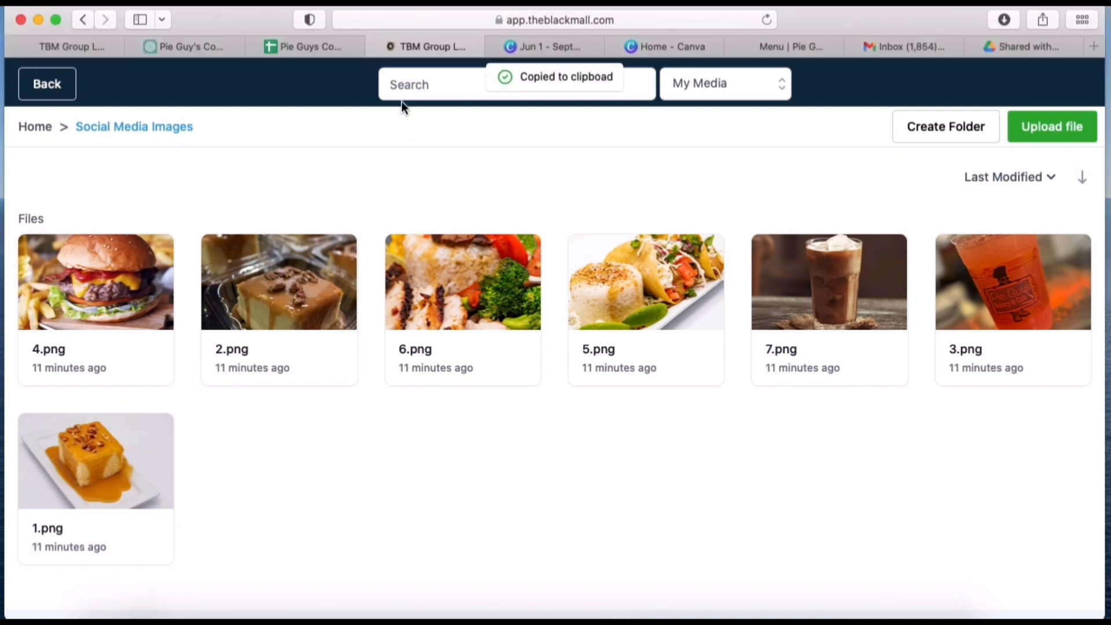
click(327, 47)
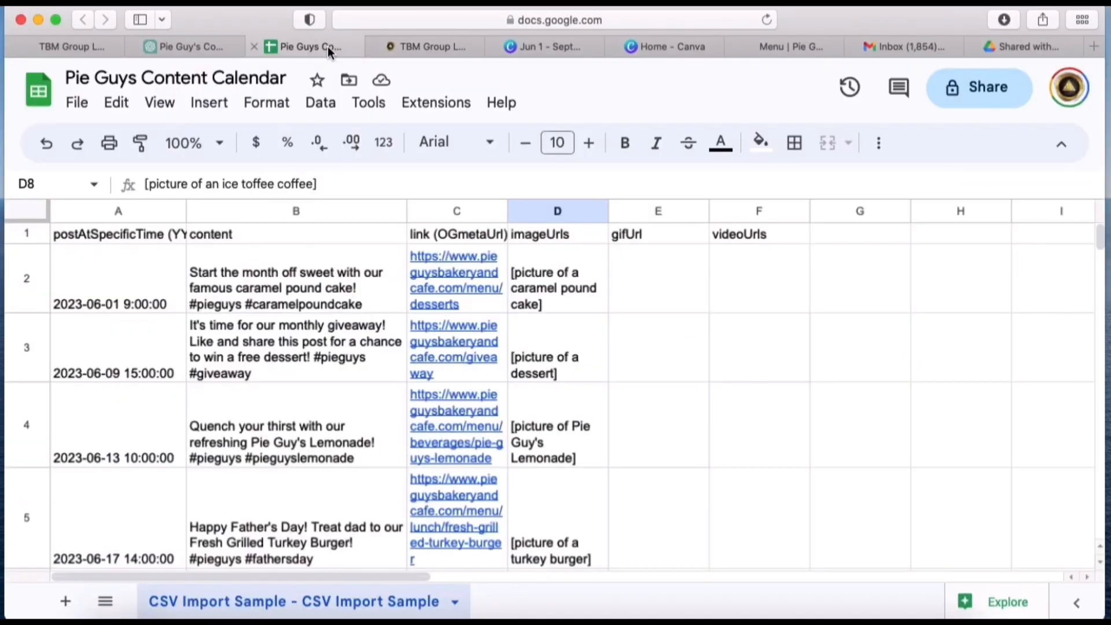
click(551, 291)
triple_click(549, 253)
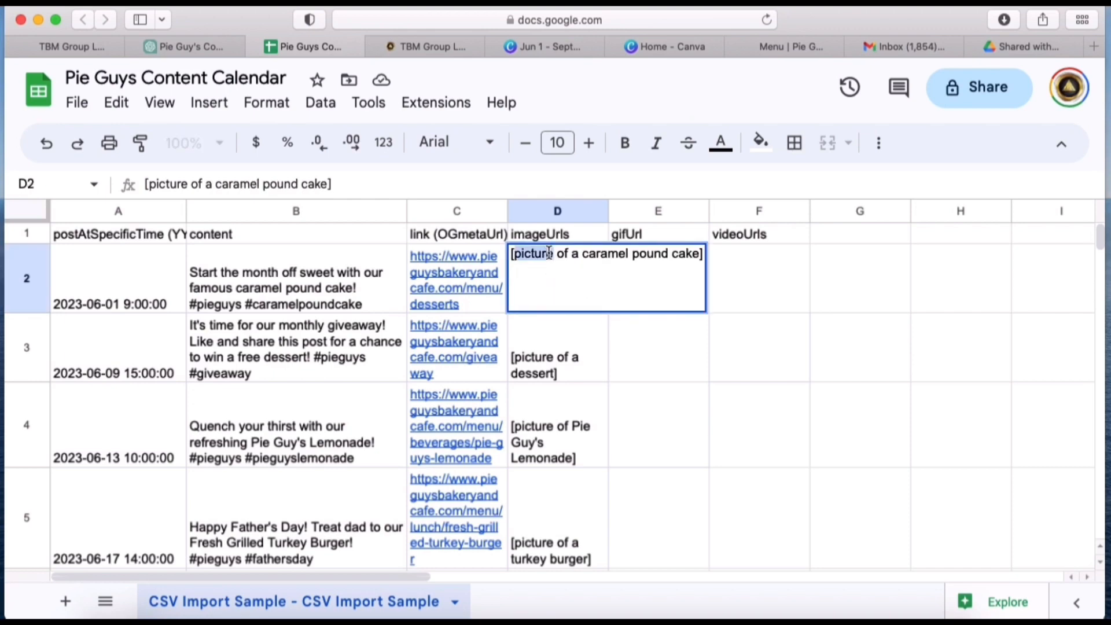
key(super+v)
key(Return)
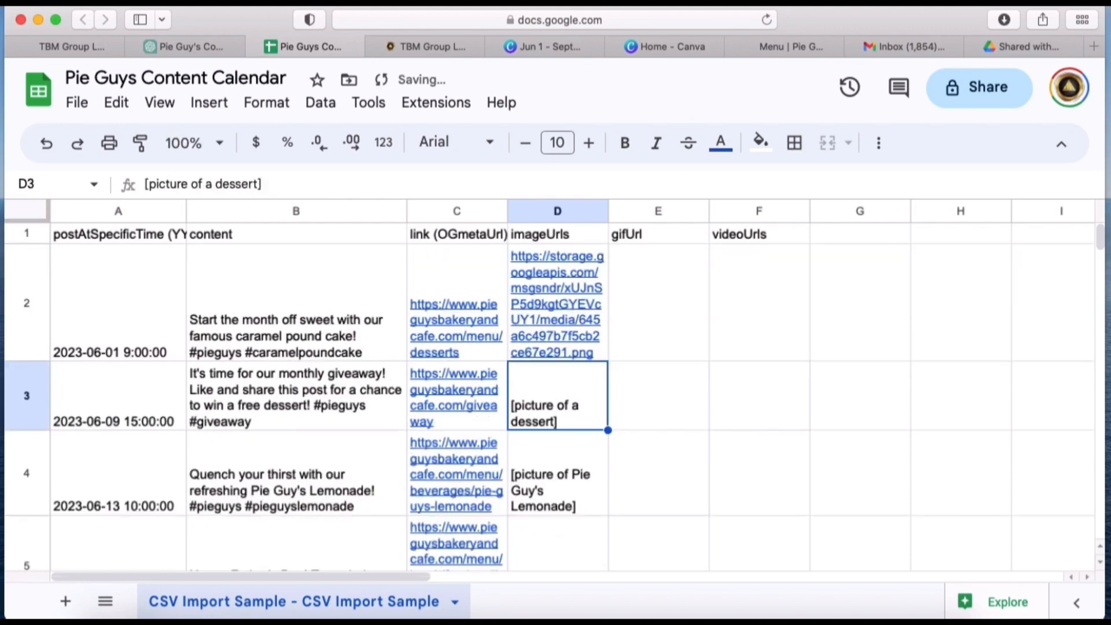
- Copy the link of 2.png from the media library and paste it over the dessert description in cell D3 of the calendar sheet
click(413, 47)
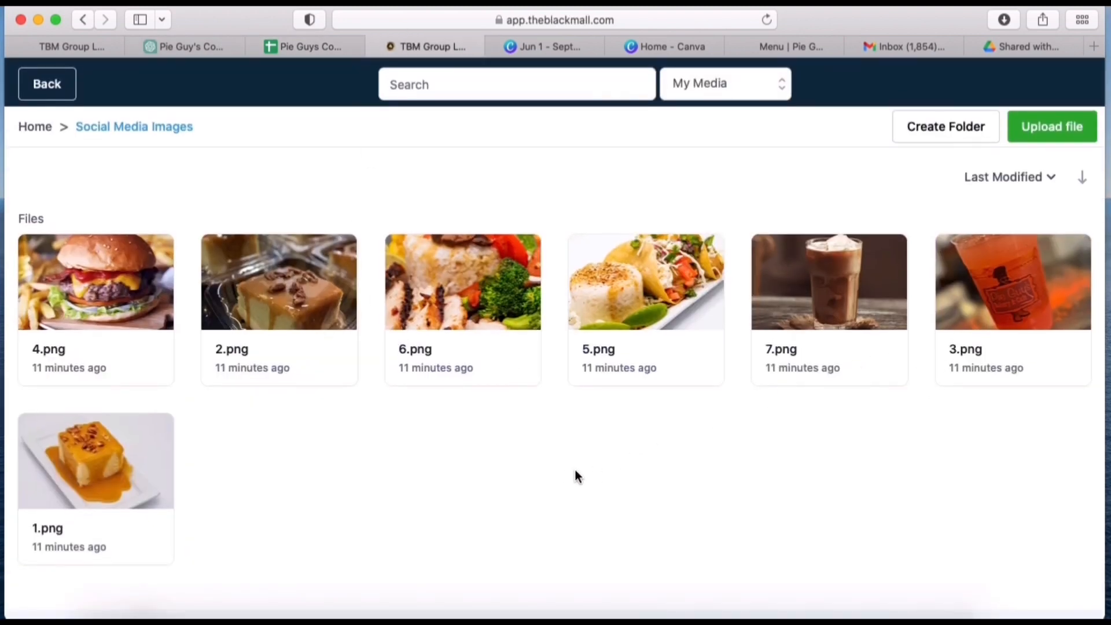
right_click(325, 361)
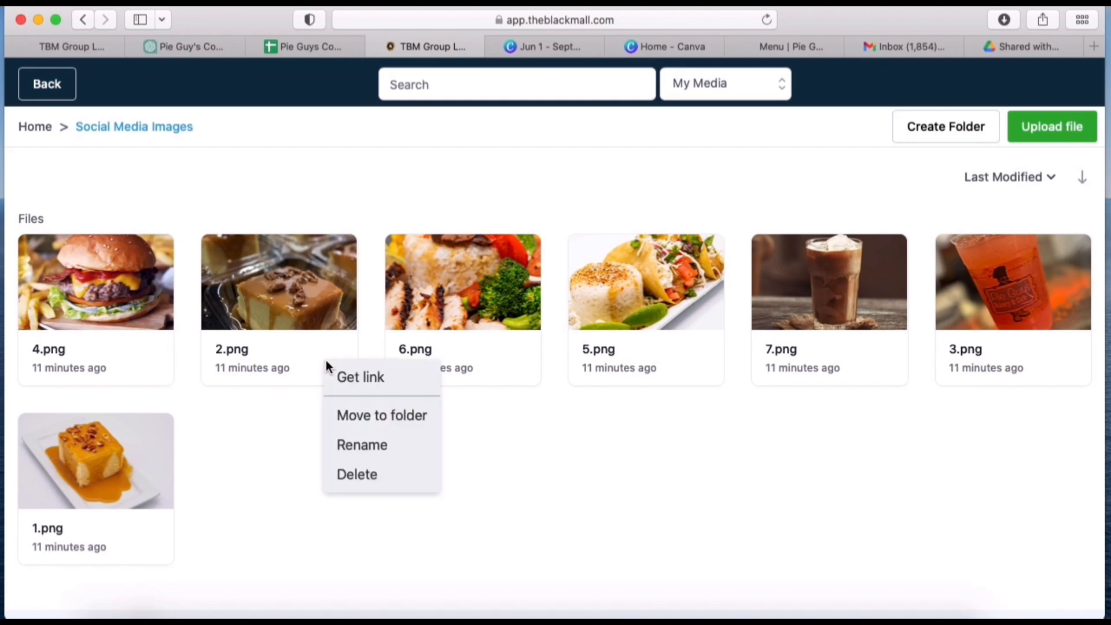
click(357, 378)
click(337, 47)
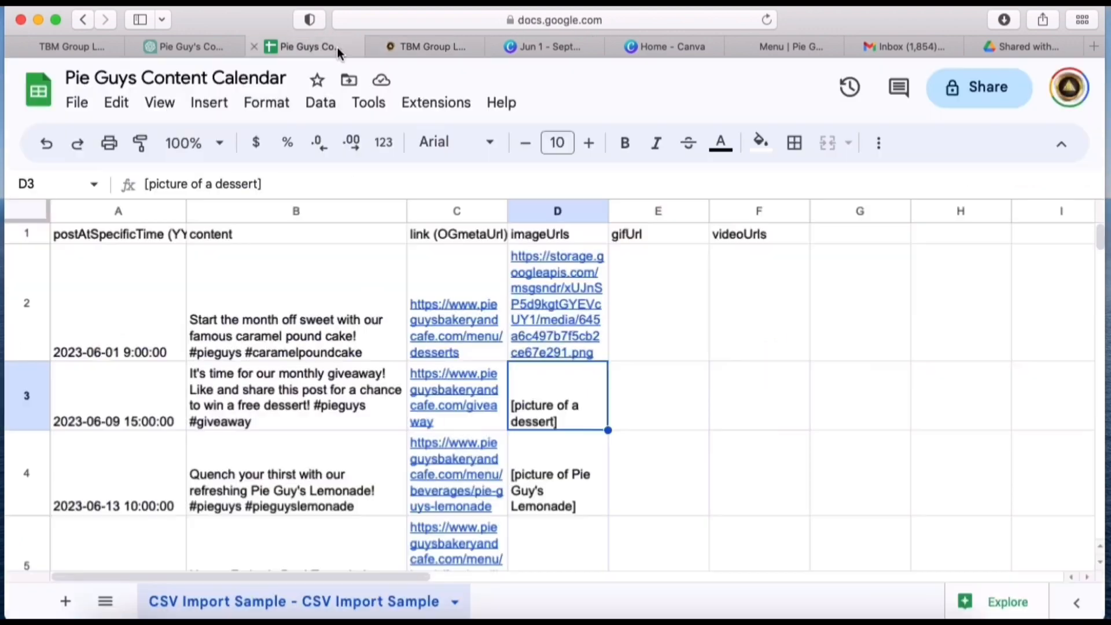
key(super+v)
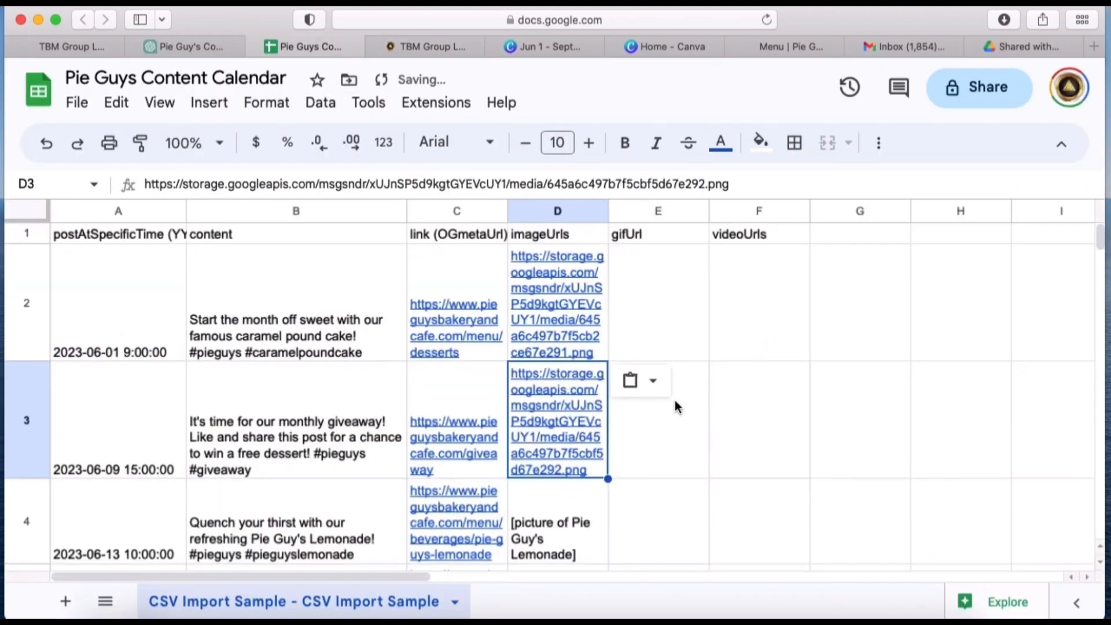
key(Down)
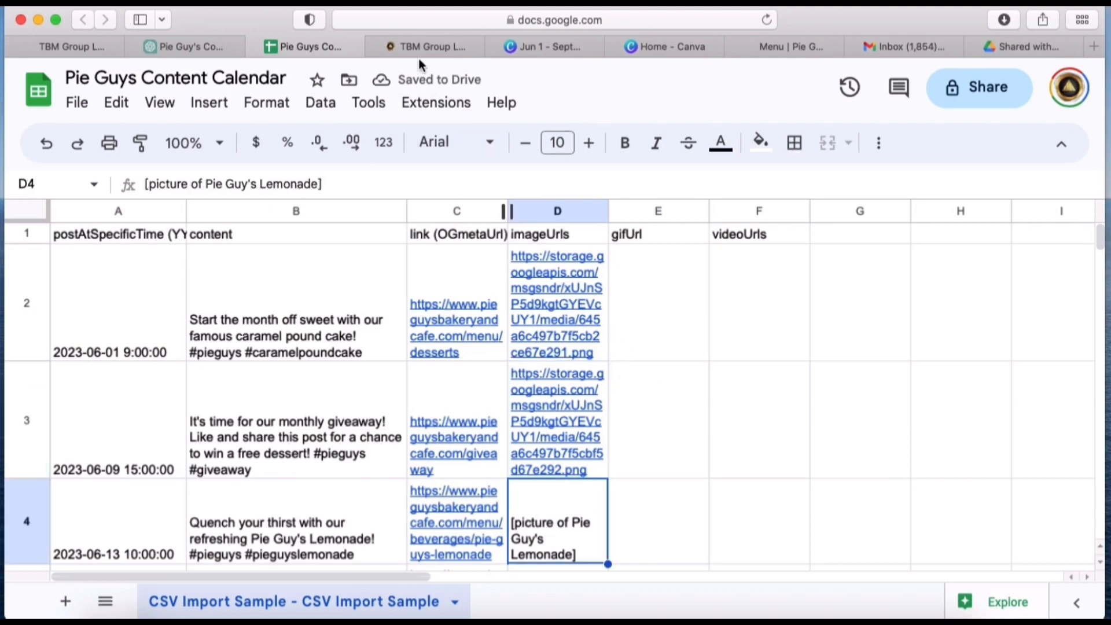
- Copy the link of 3.png from the media library and paste it over the lemonade description in cell D4 of the calendar sheet
click(410, 51)
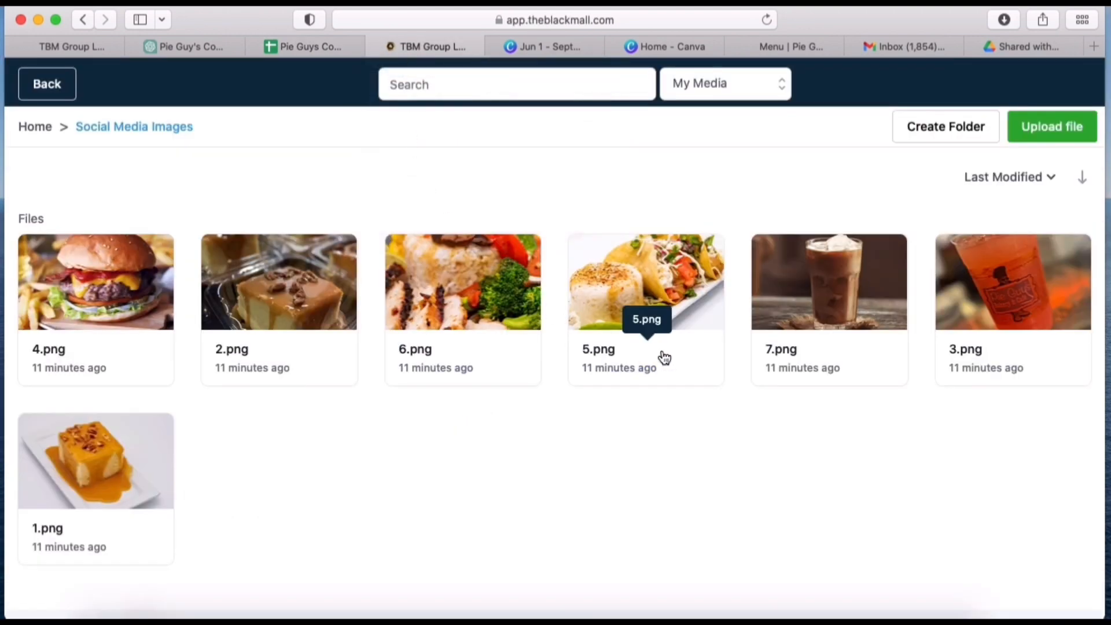
right_click(1005, 364)
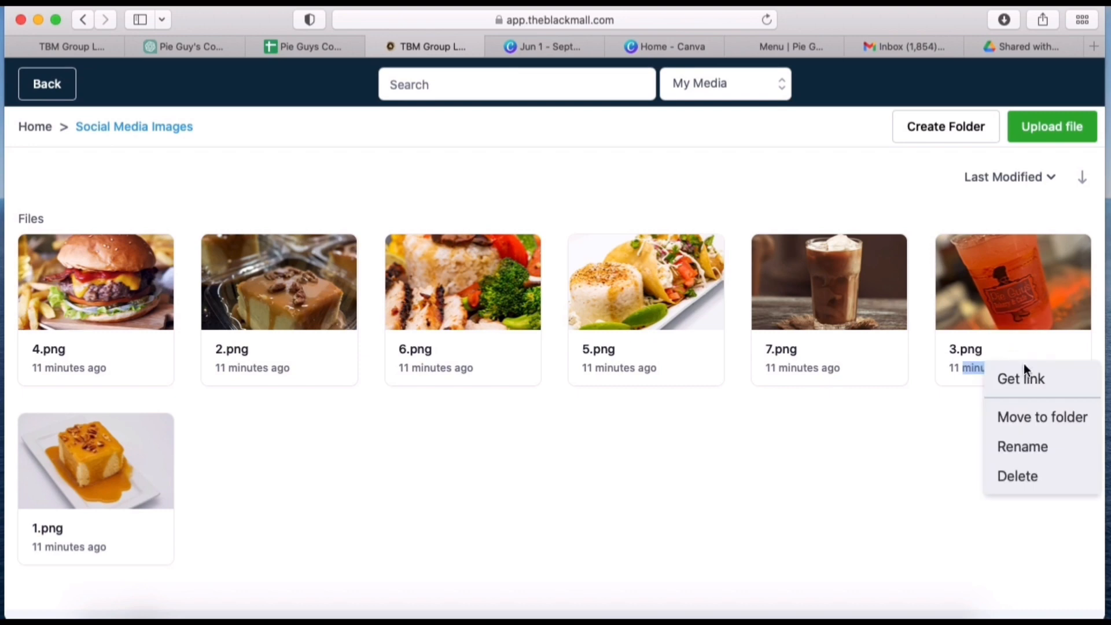
click(1027, 380)
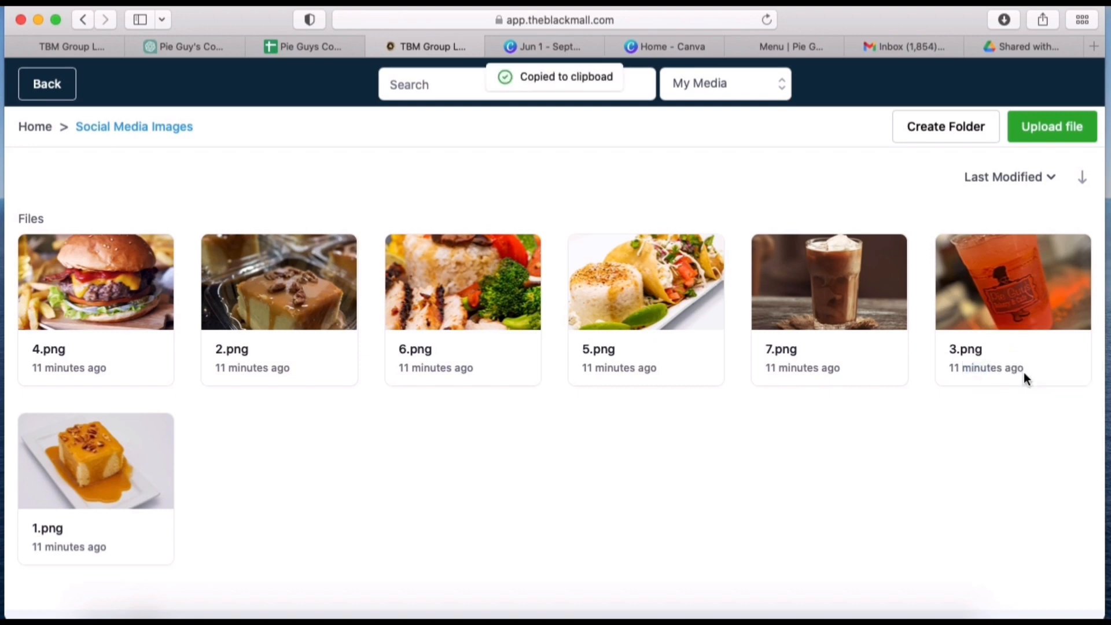
click(323, 49)
key(ctrl+v)
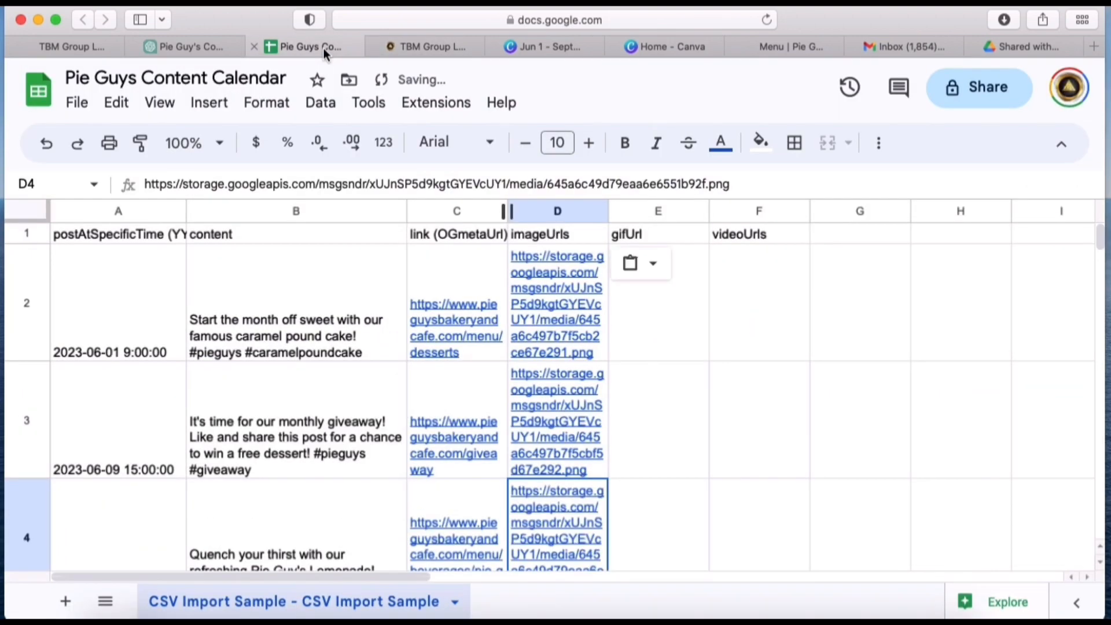
key(Down)
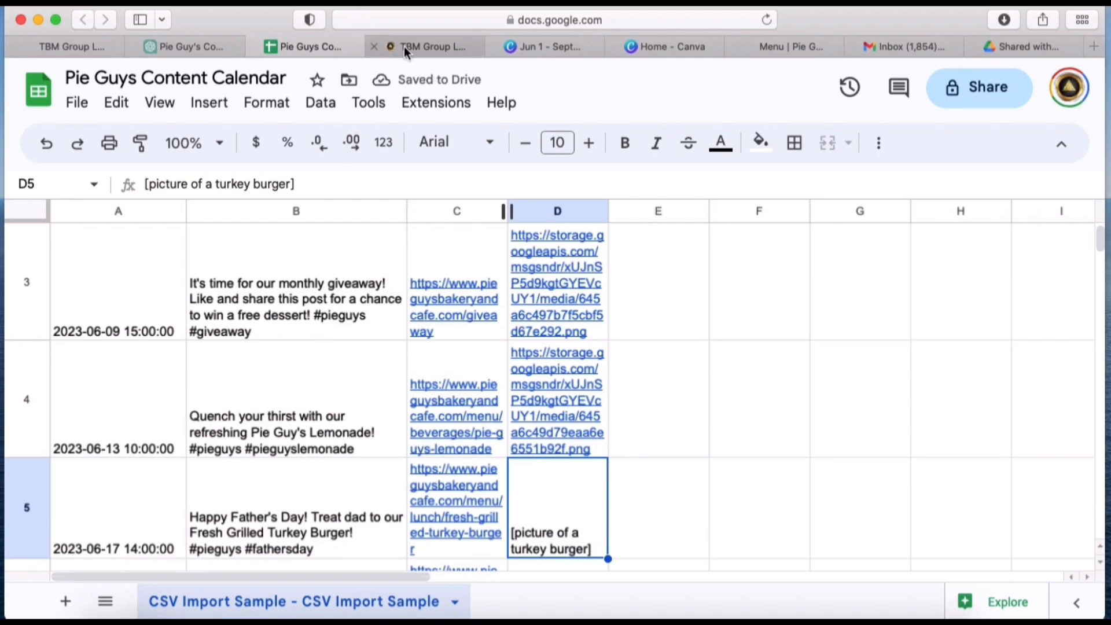
- Copy the link of 4.png from the media library and paste it over the turkey burger description in cell D5 of the calendar sheet
click(407, 47)
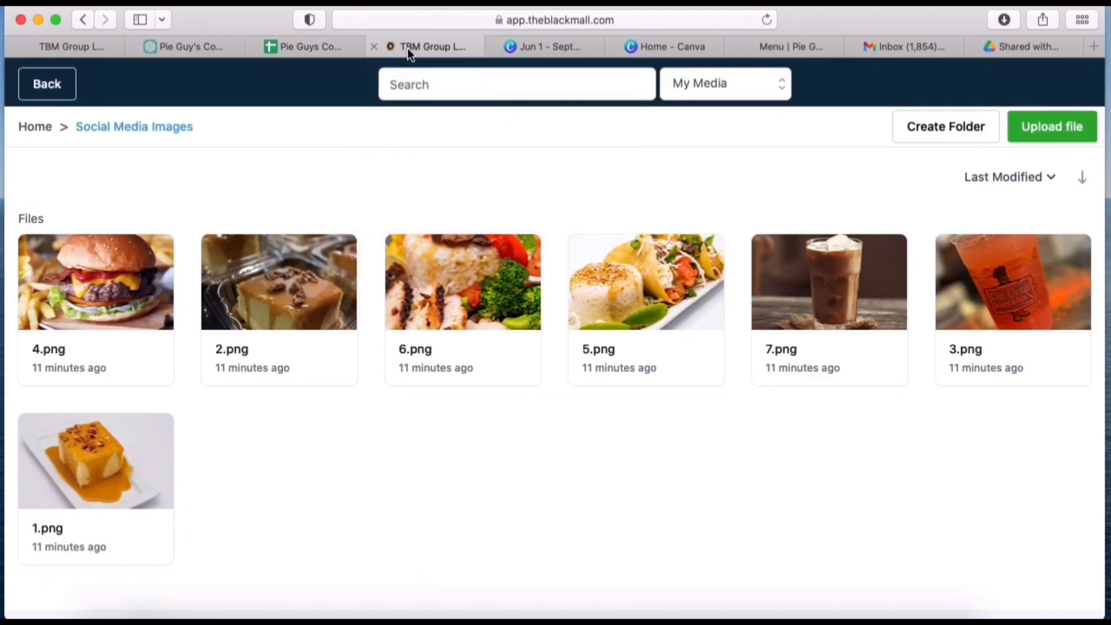
right_click(116, 353)
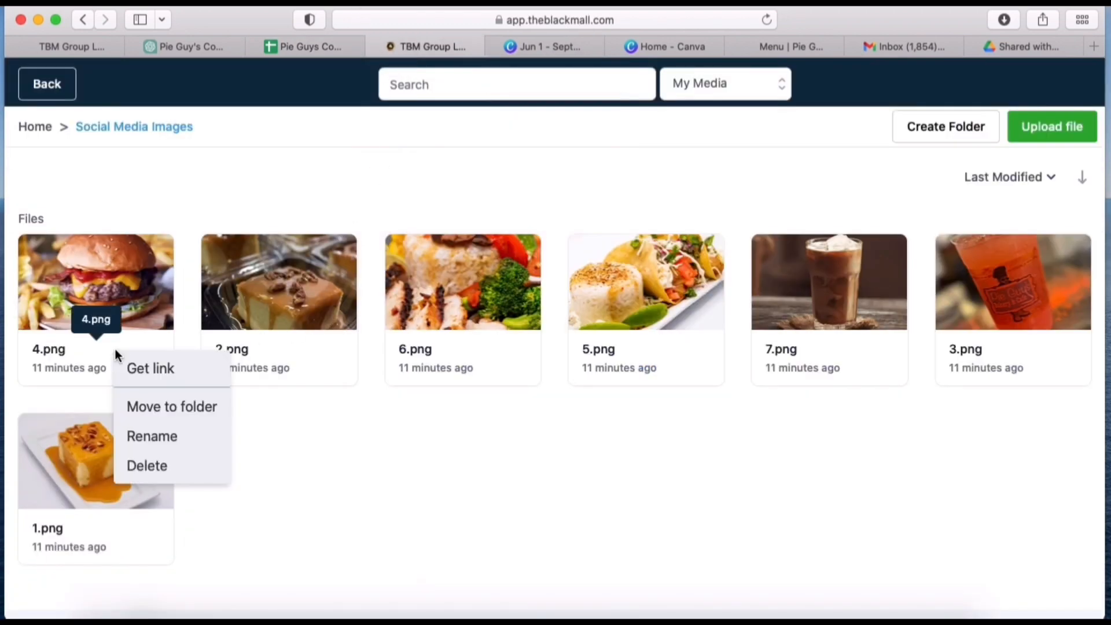
click(161, 371)
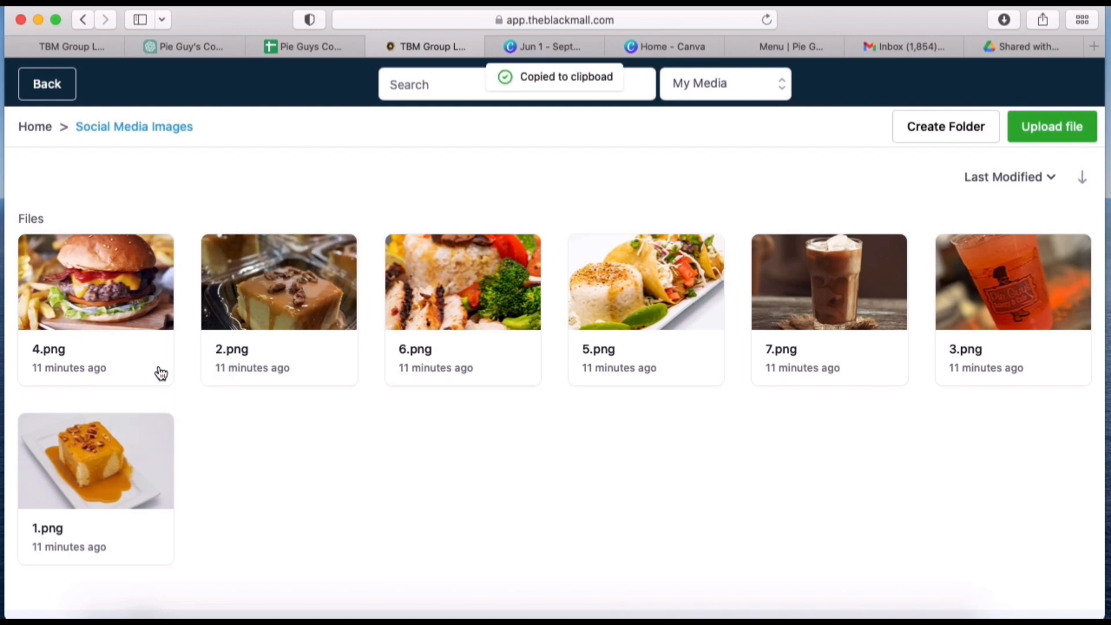
click(307, 48)
key(ctrl+v)
key(Down)
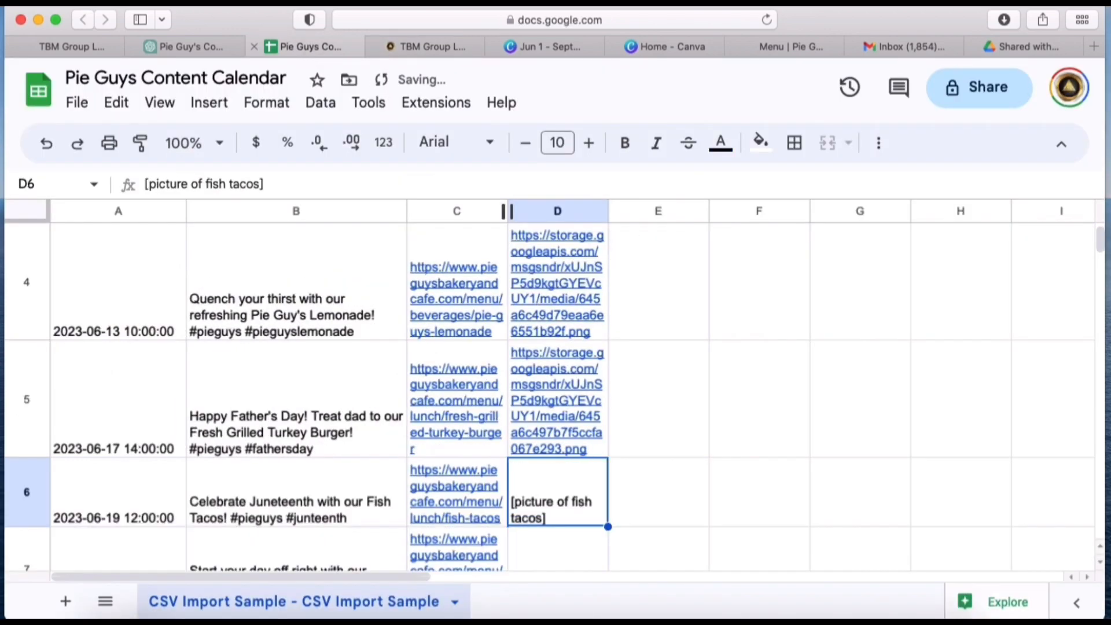
- Copy the link of 5.png from the media library and paste it over the fish tacos description in cell D6 of the calendar sheet
click(441, 47)
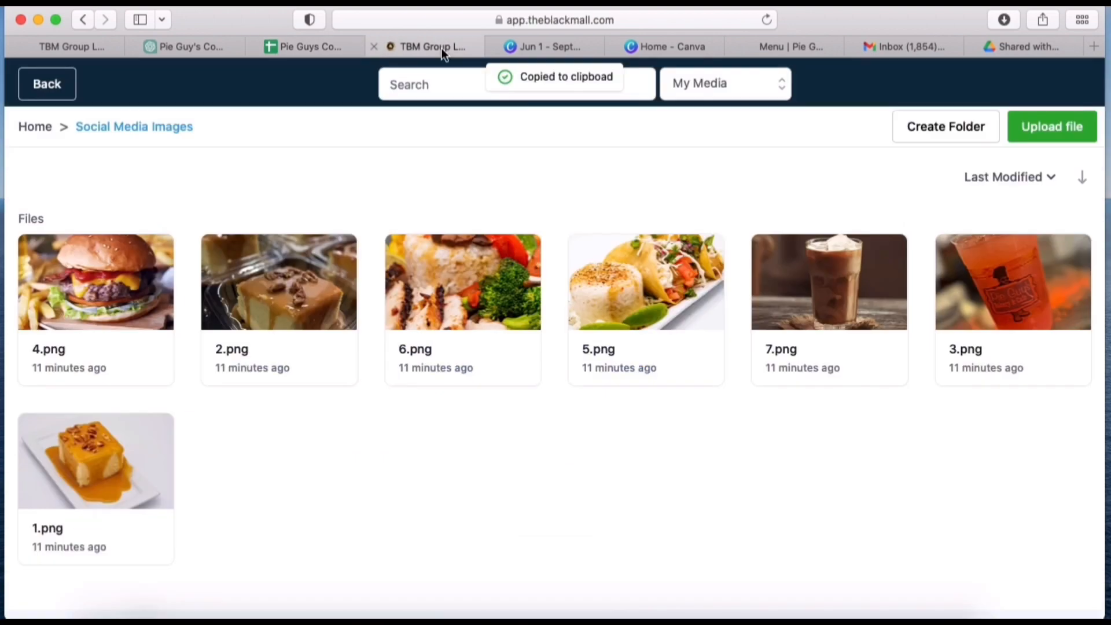
right_click(637, 355)
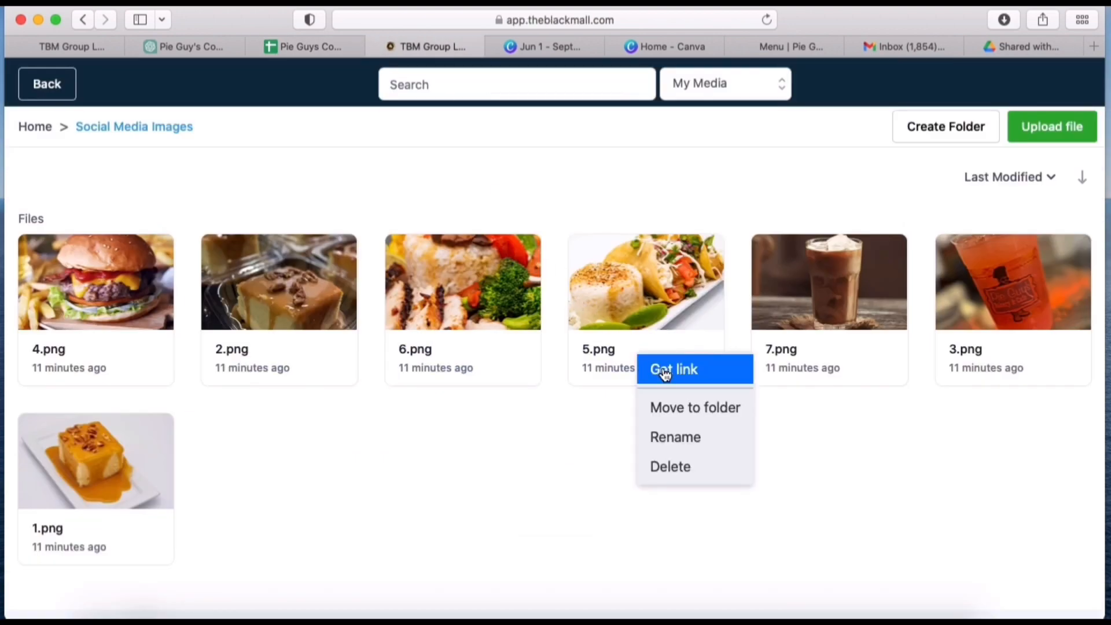
click(662, 368)
click(325, 46)
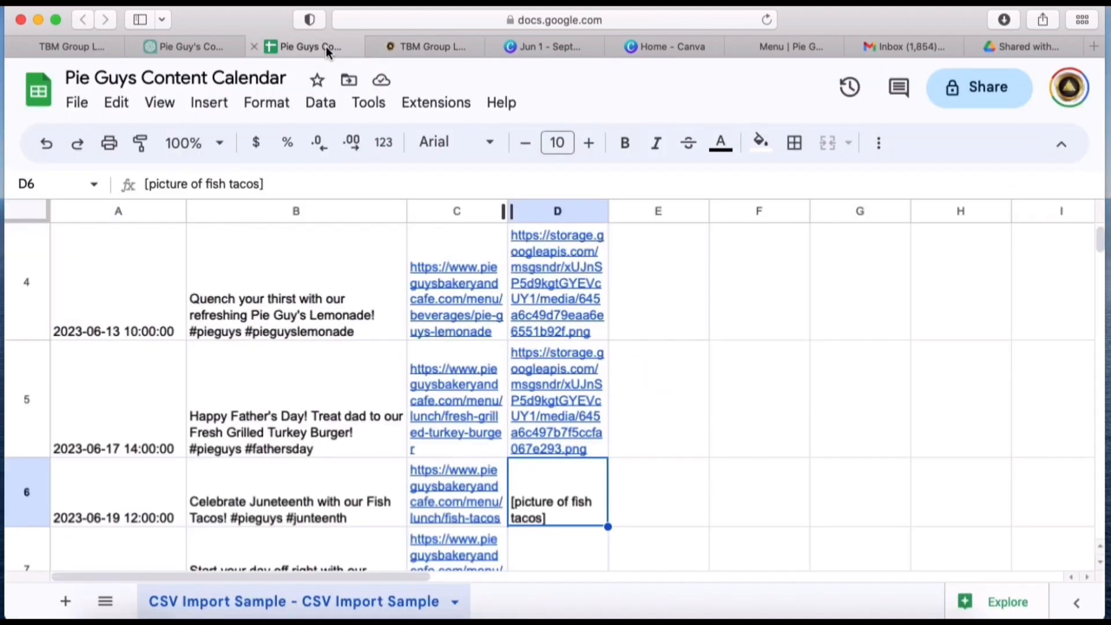
key(ctrl+v)
key(Down)
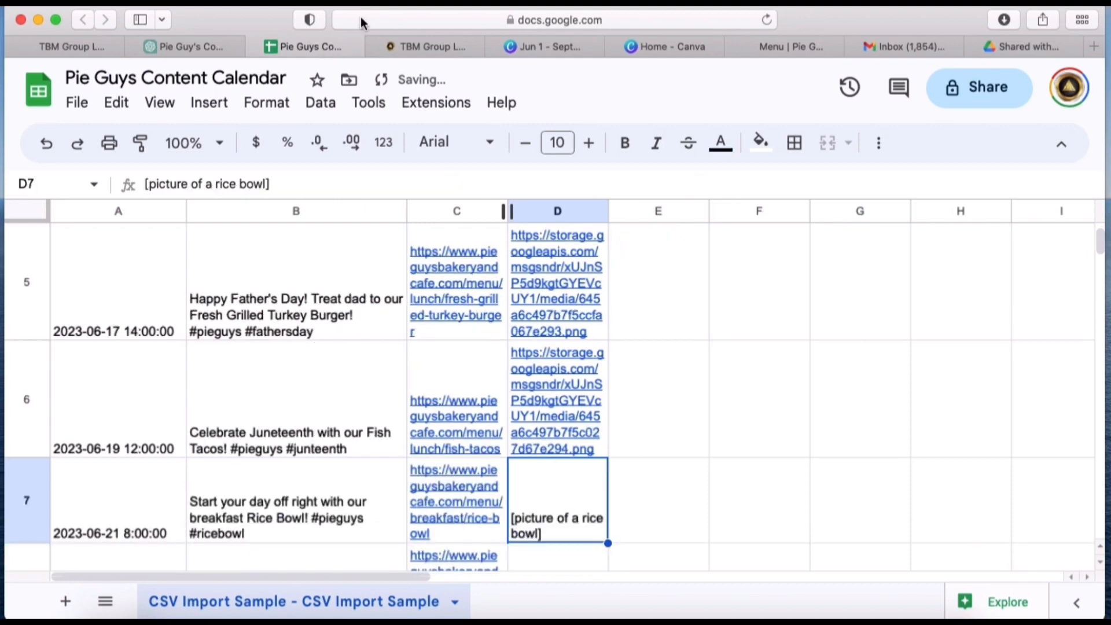
- Copy the link of 6.png from the media library and paste it over the rice bowl description in cell D7 of the calendar sheet
click(405, 45)
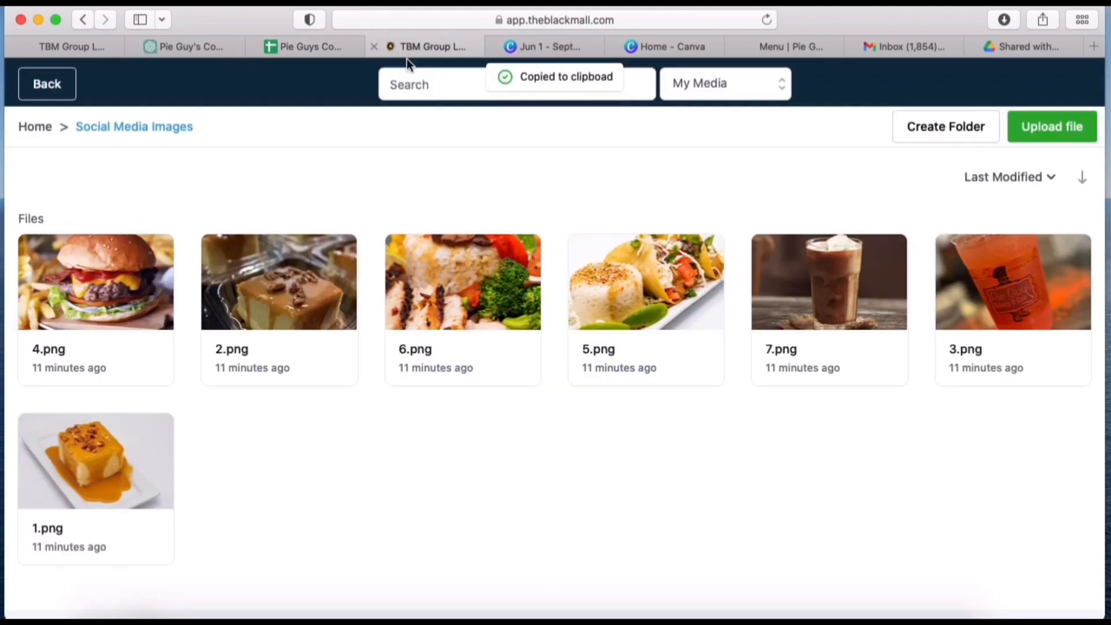
right_click(449, 367)
click(477, 385)
click(347, 45)
key(super+v)
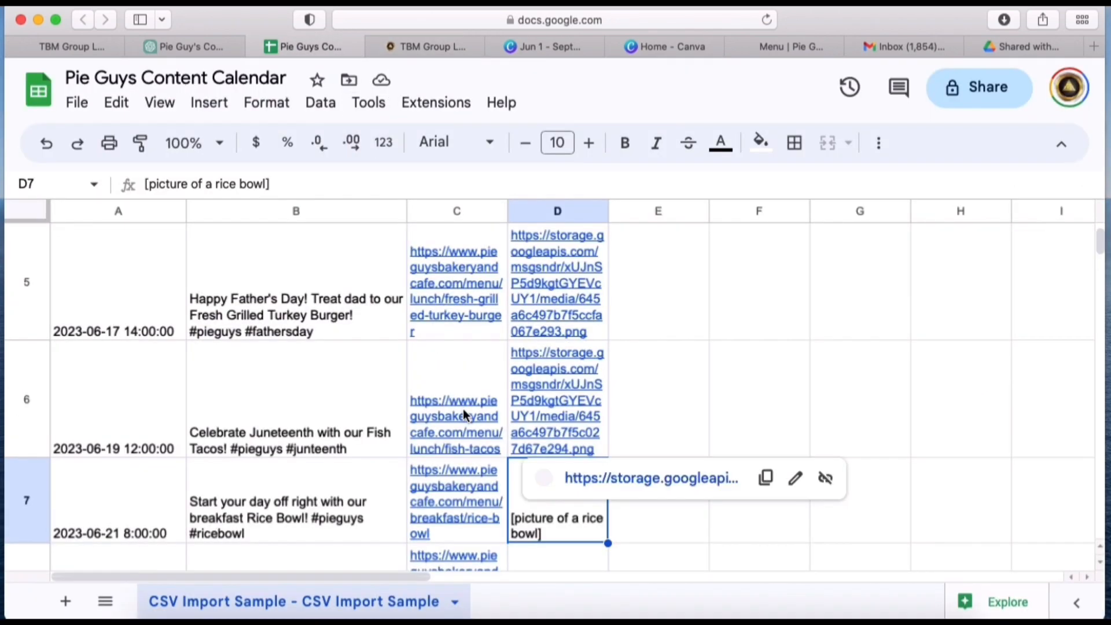
key(Down)
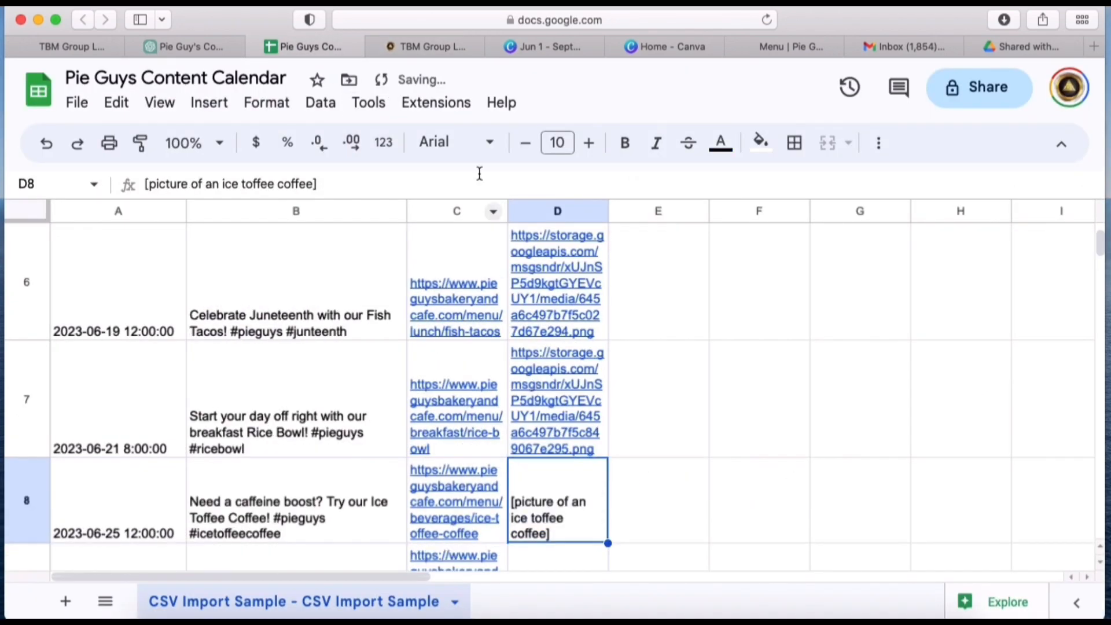
- Copy the link of 7.png from the media library and paste it over the ice toffee coffee description in cell D8 of the calendar sheet
click(430, 45)
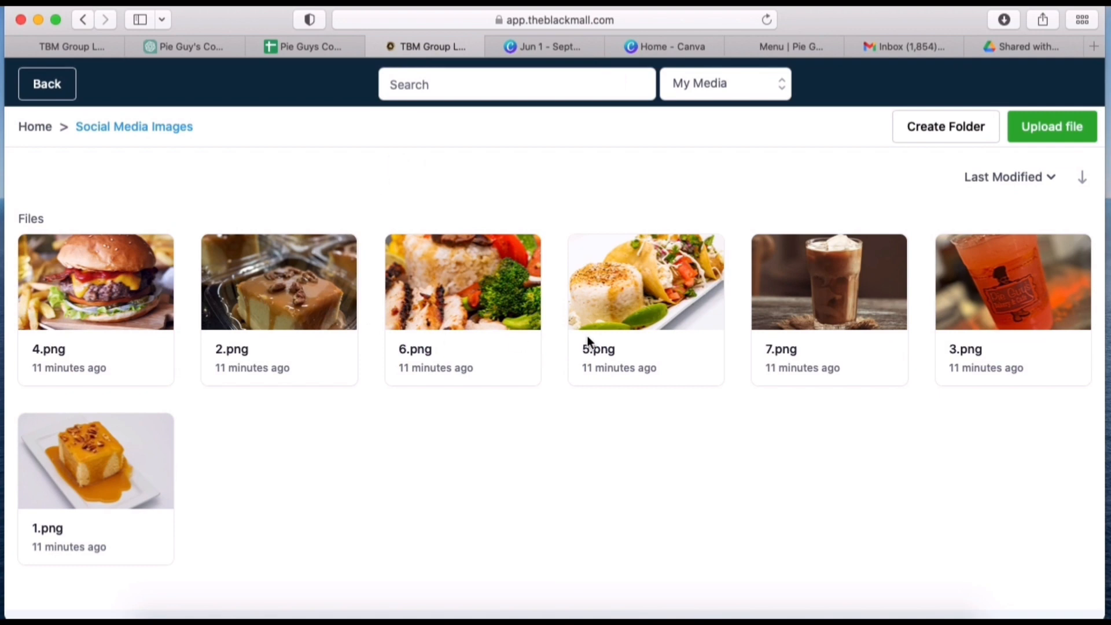
right_click(839, 363)
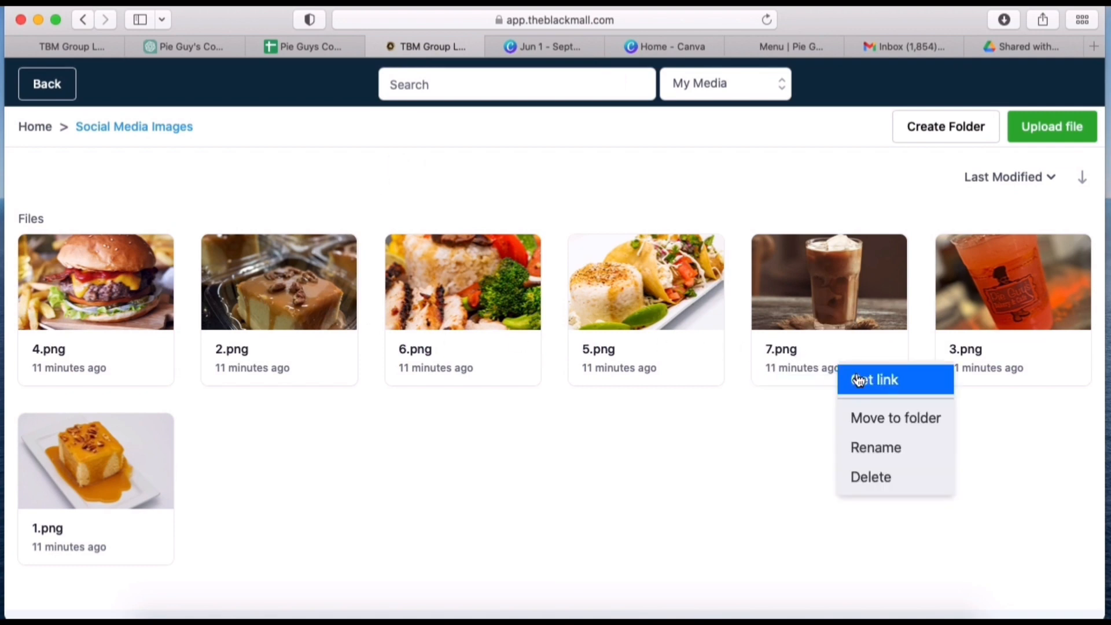
click(857, 379)
click(333, 50)
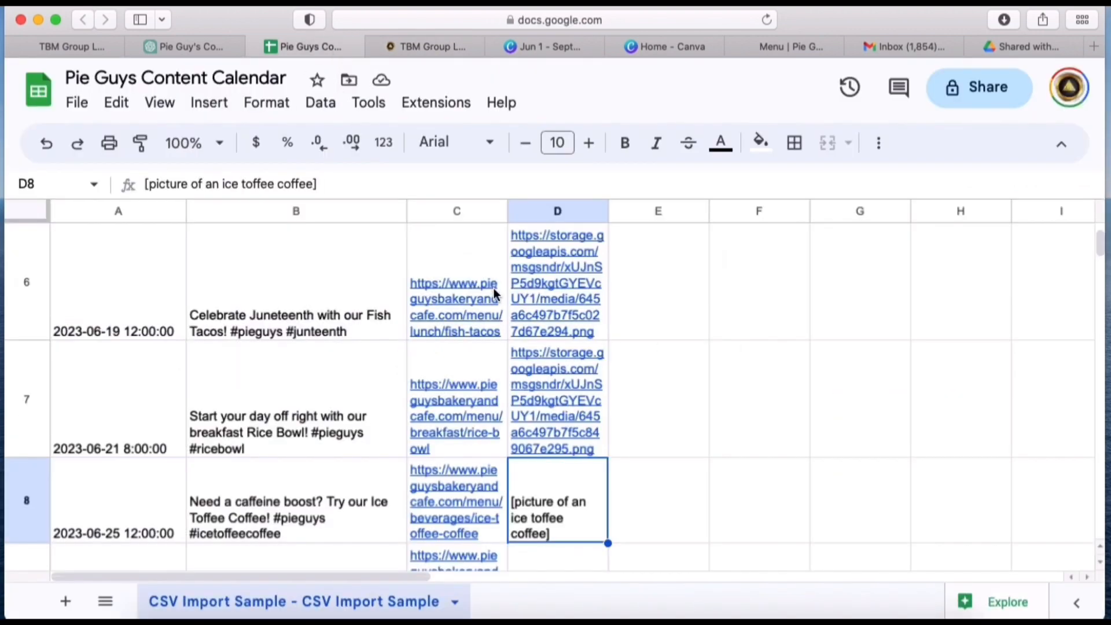
key(super+v)
- Delete the repeated header row 13 from the content calendar
scroll(608, 499, down, 10)
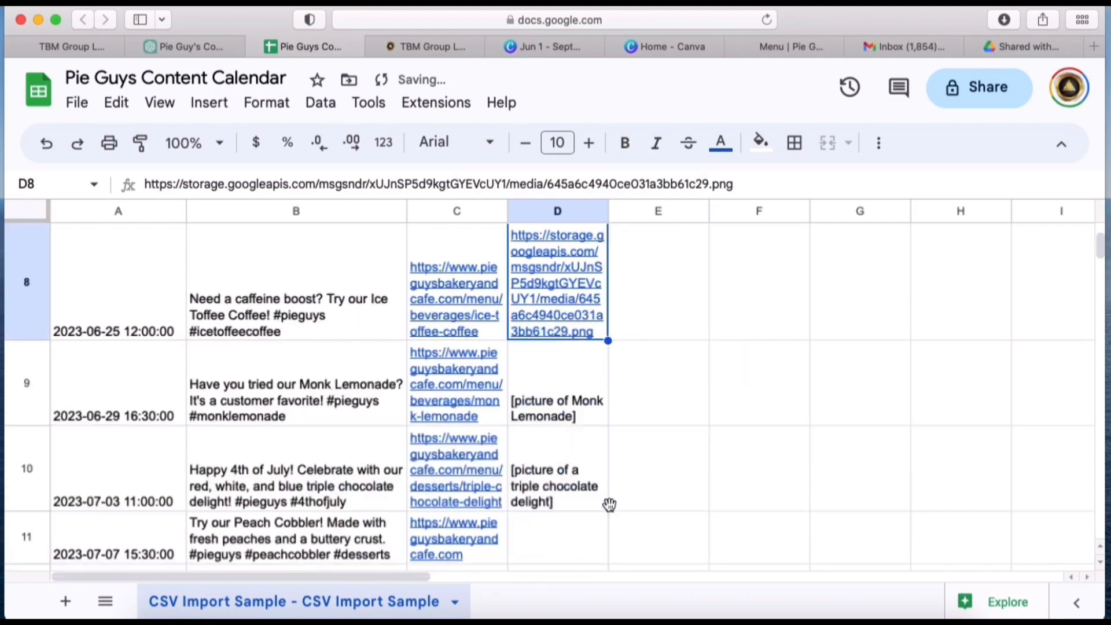
scroll(609, 504, up, 10)
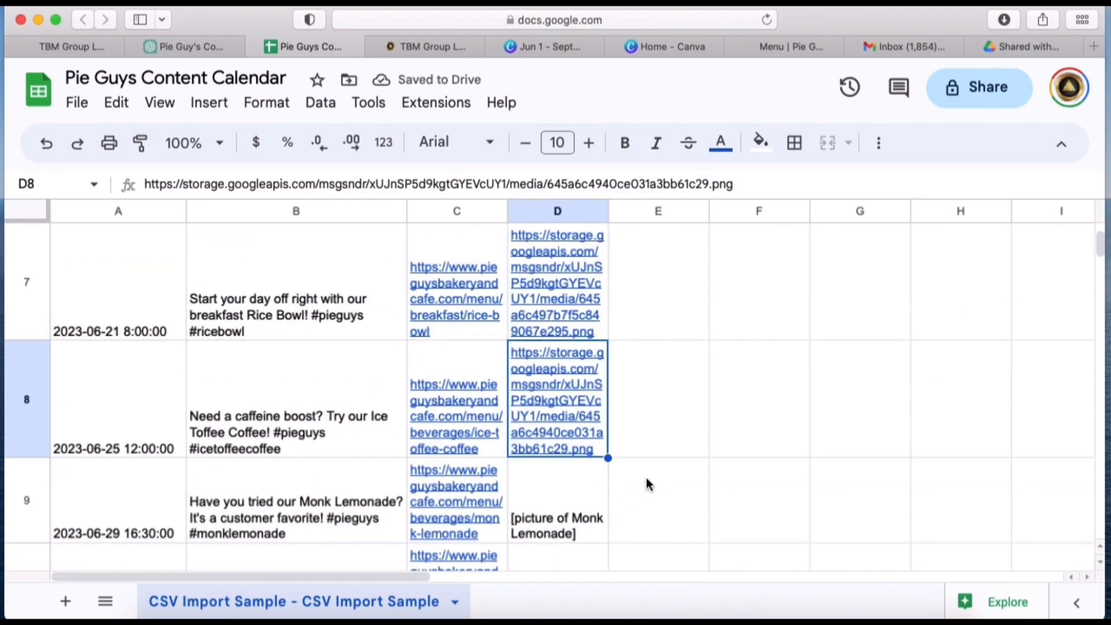
scroll(689, 477, down, 4)
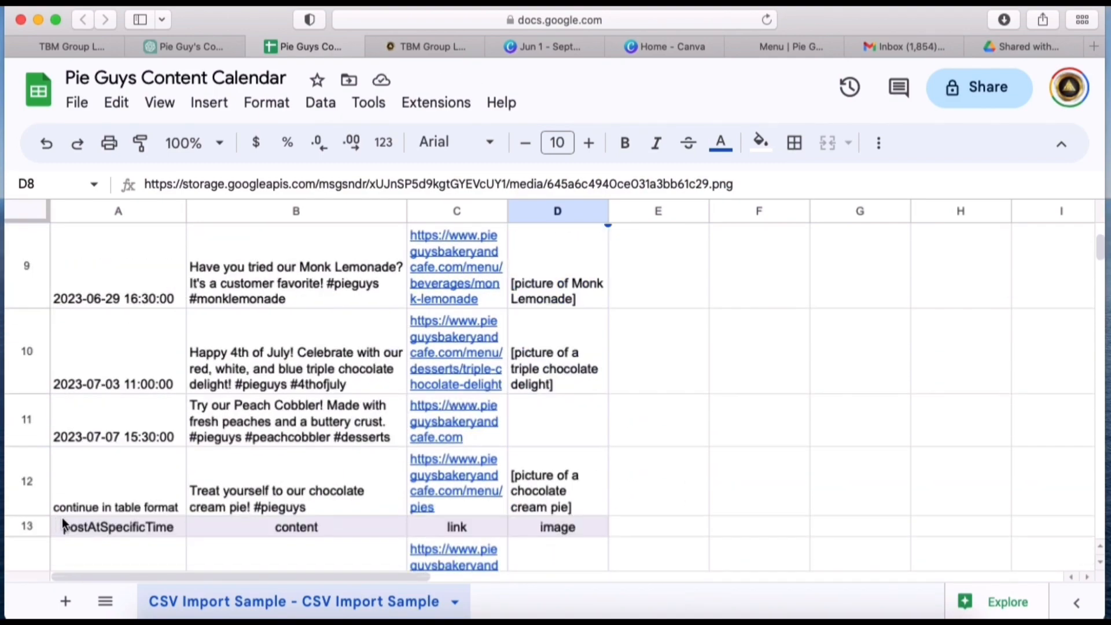
click(27, 527)
right_click(29, 526)
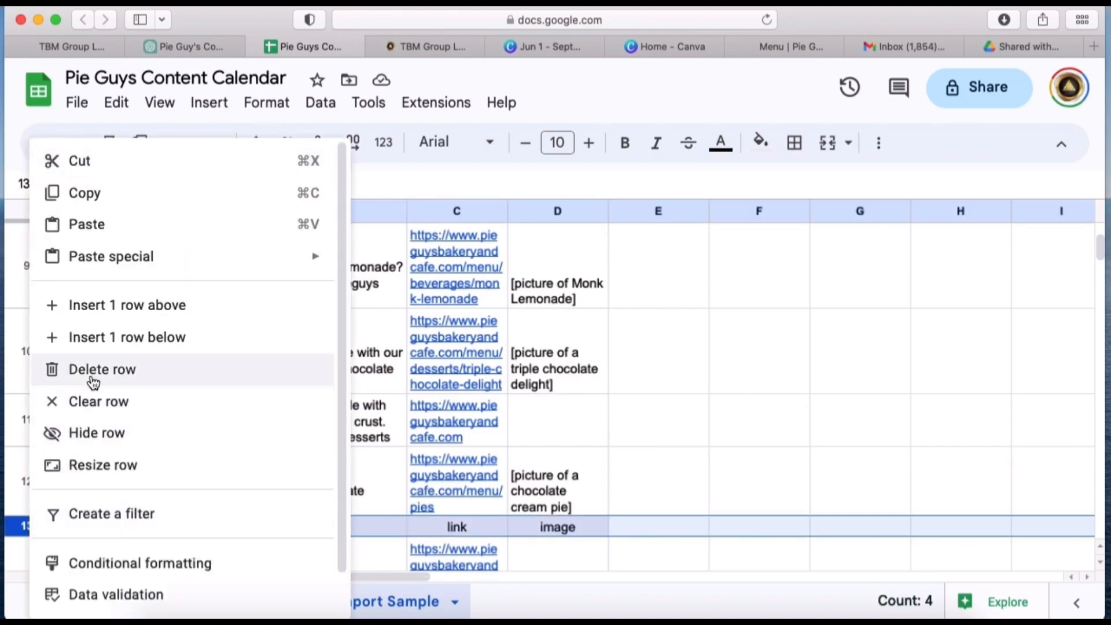
click(89, 374)
- Look through the remaining June to August calendar rows, checking their dates, captions, links and image placeholders
scroll(713, 457, down, 3)
scroll(713, 457, down, 10)
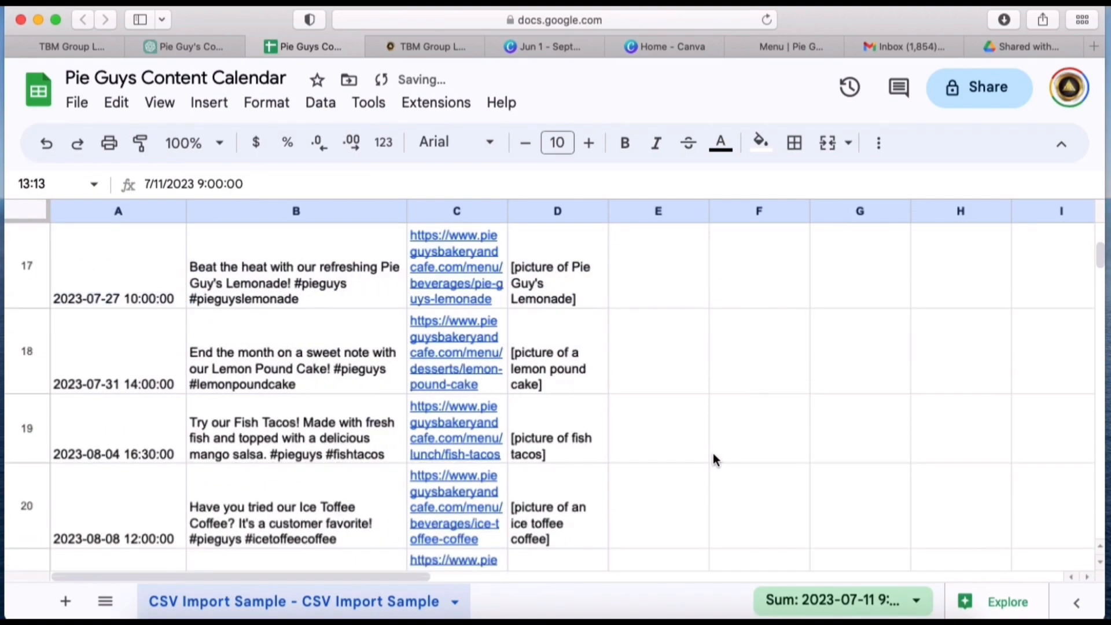
scroll(713, 458, up, 5)
scroll(713, 456, up, 15)
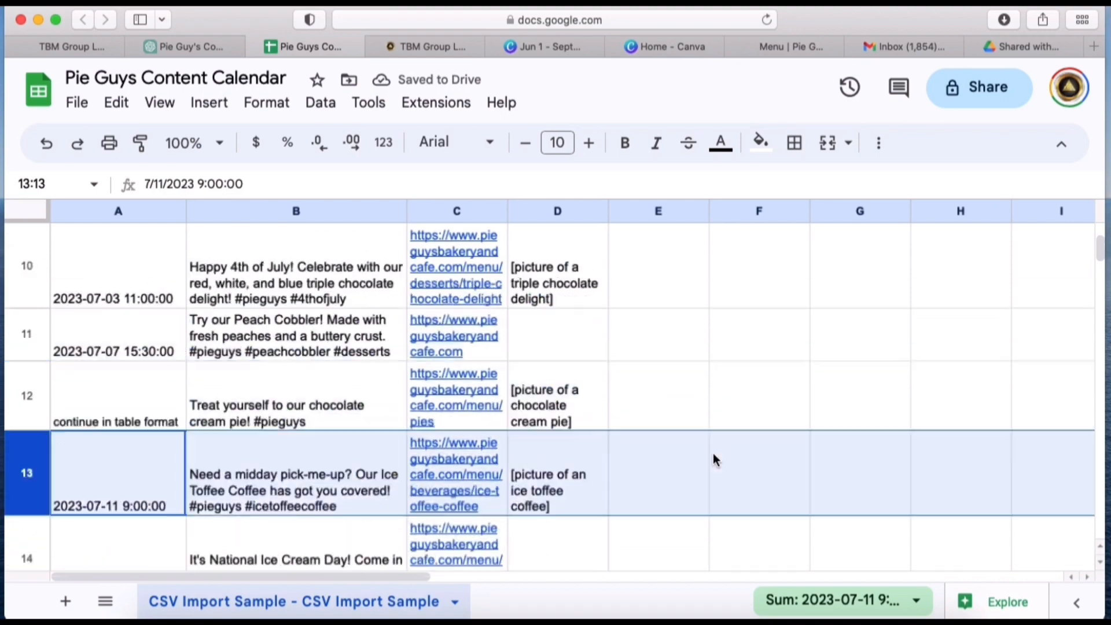
scroll(713, 455, down, 6)
scroll(714, 459, down, 1)
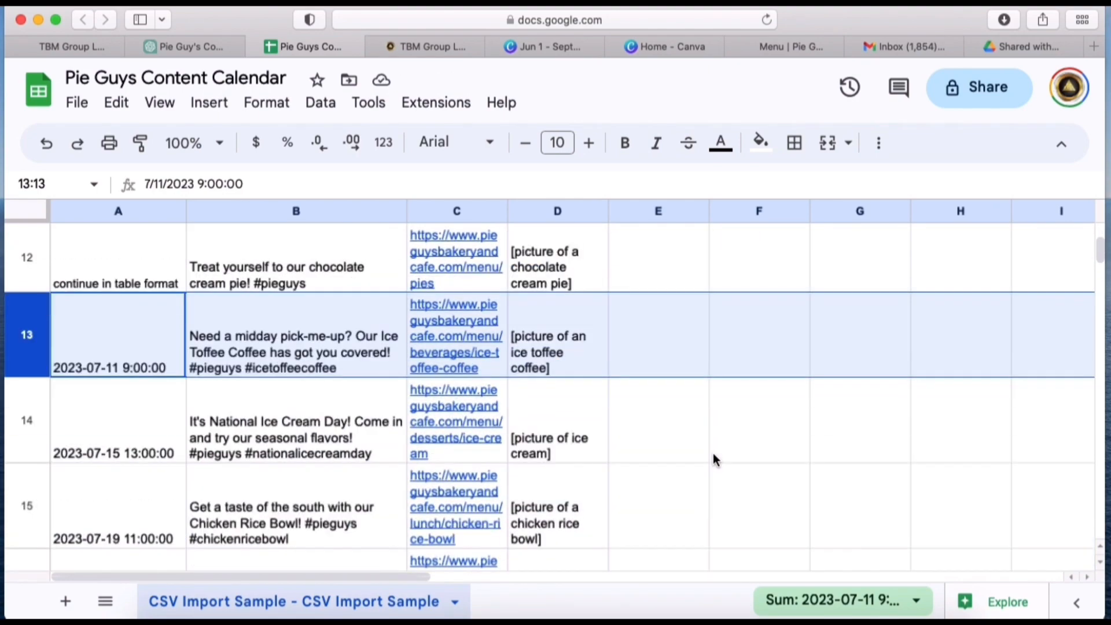
scroll(714, 459, up, 5)
scroll(713, 457, down, 2)
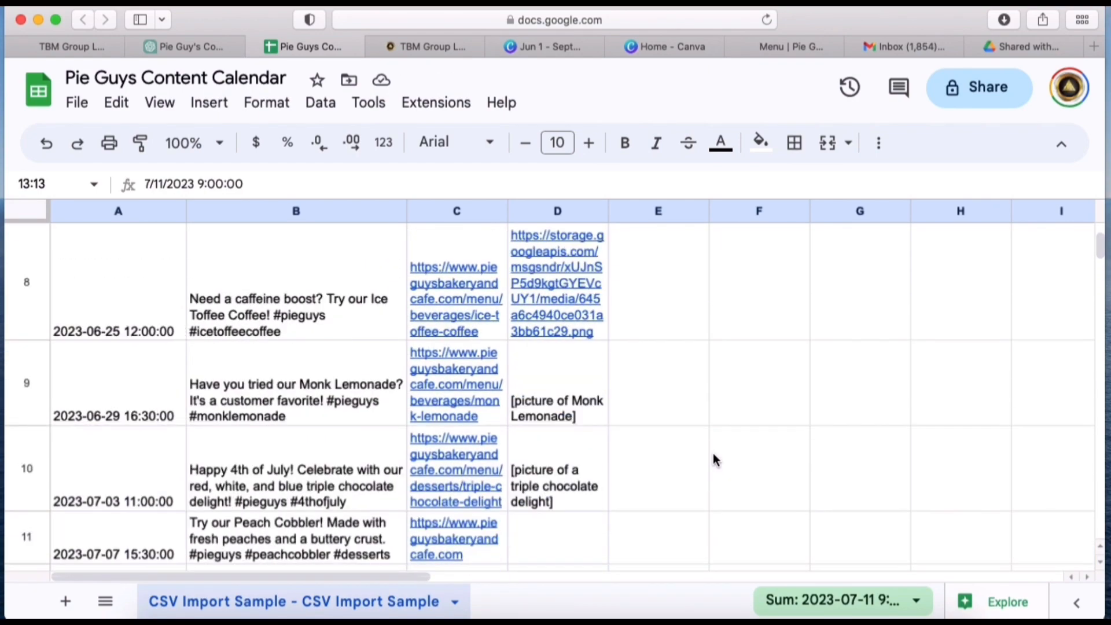
scroll(713, 458, up, 7)
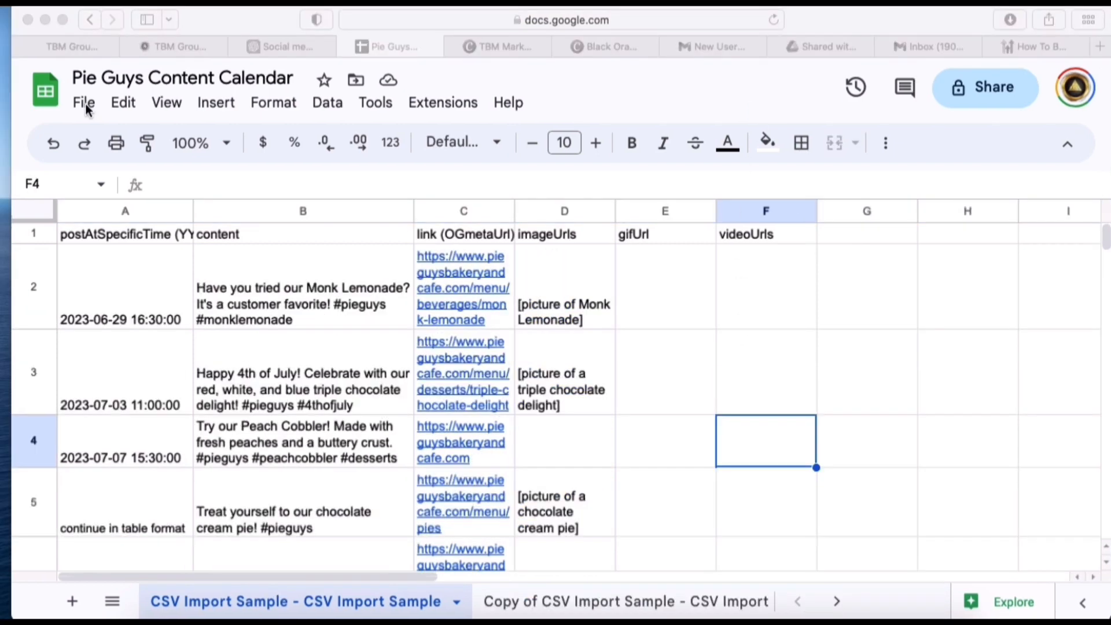
- Download the content calendar sheet as a Comma Separated Values (.csv) file
click(85, 104)
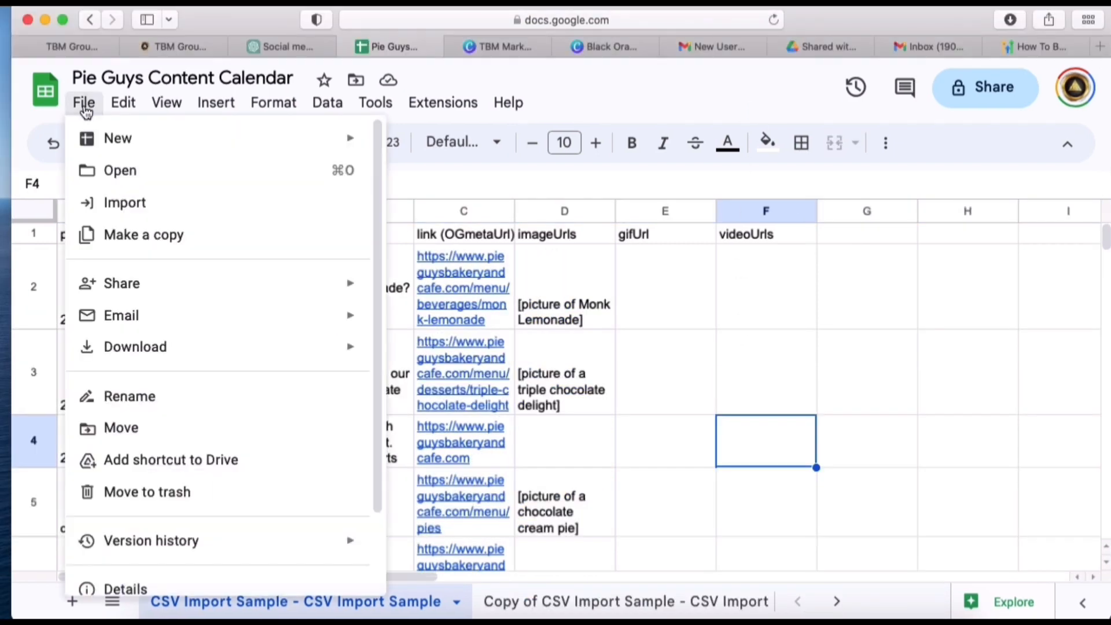
mouse_move(204, 364)
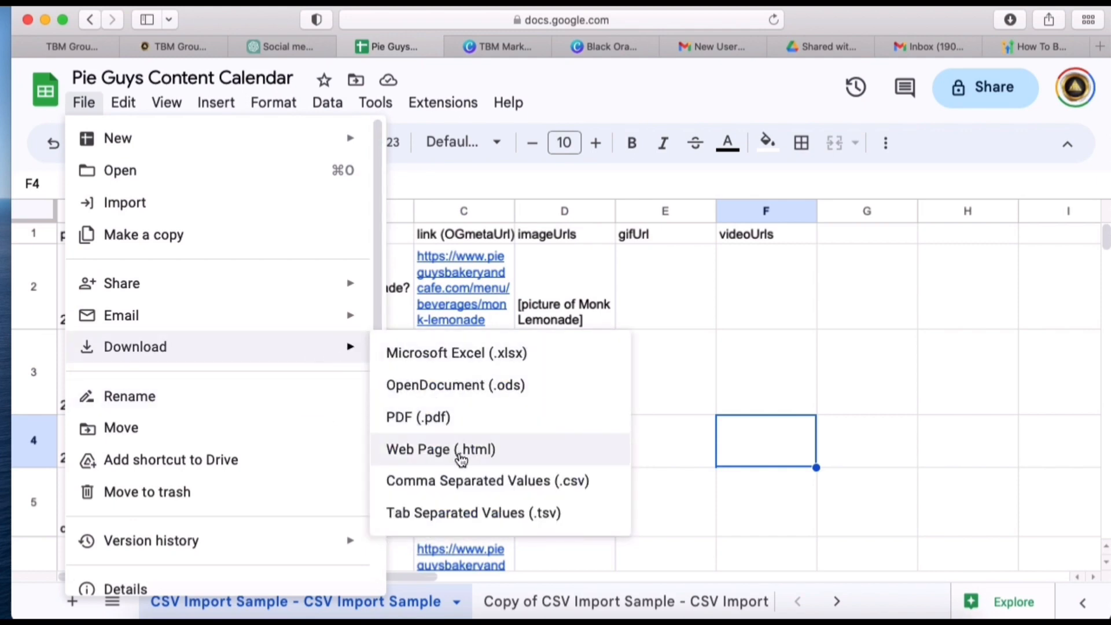
click(492, 485)
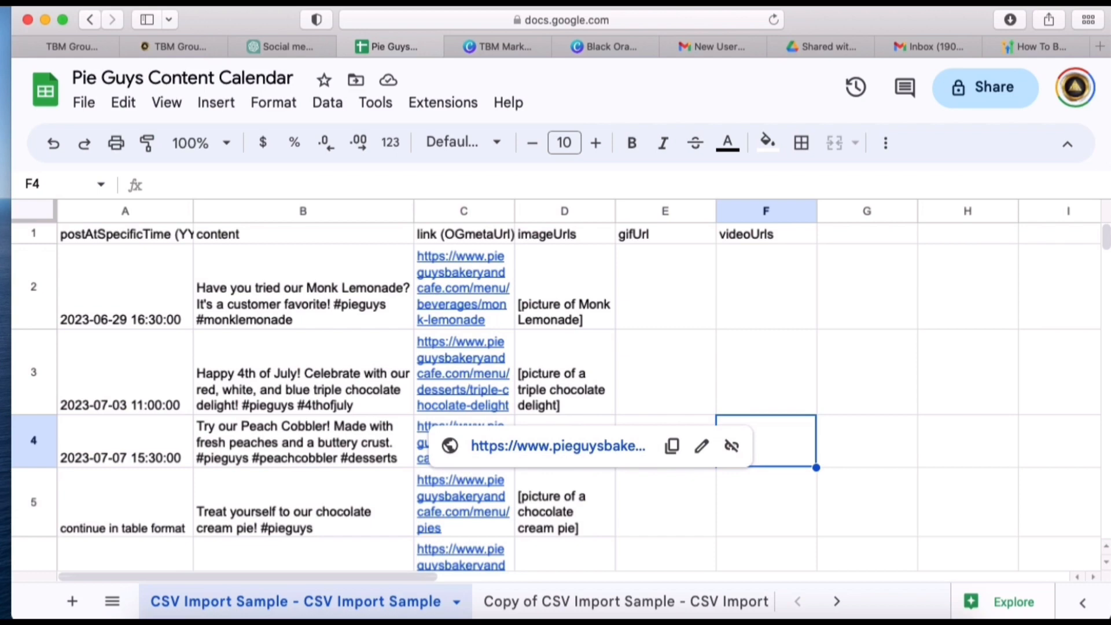
- Switch to The Black Mall app, view the Launchpad connections and open the Social Planner under Marketing
click(433, 103)
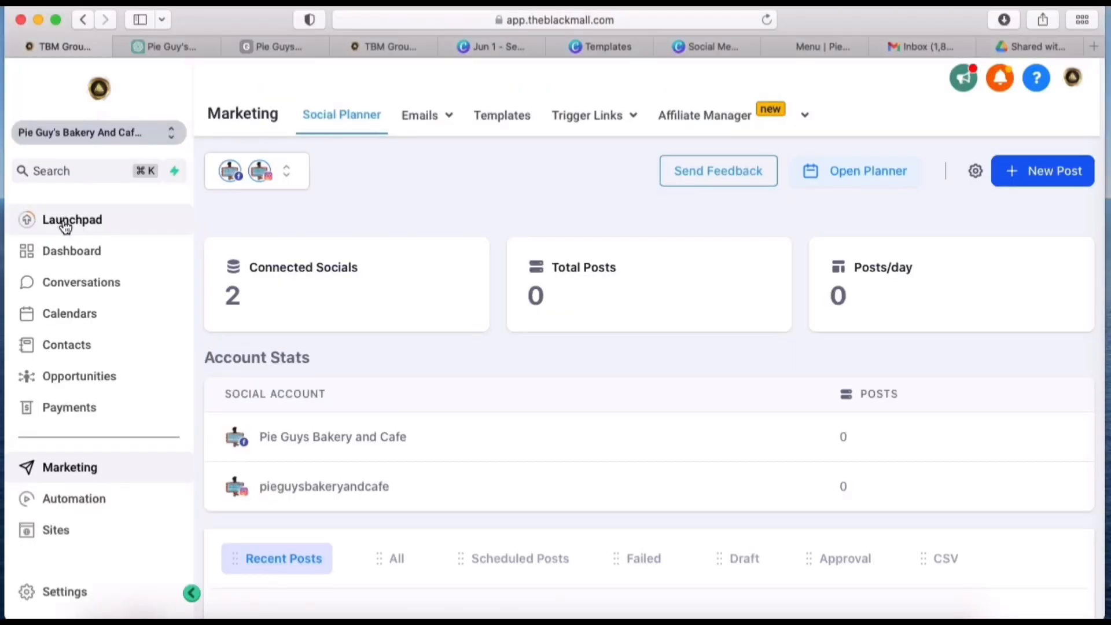
click(63, 220)
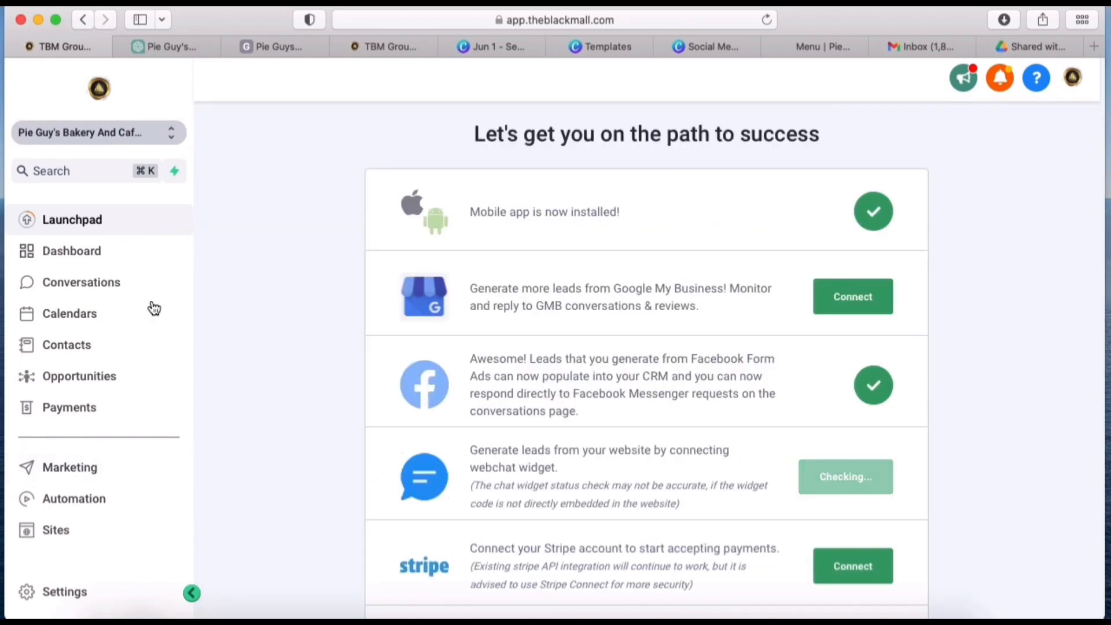
click(77, 473)
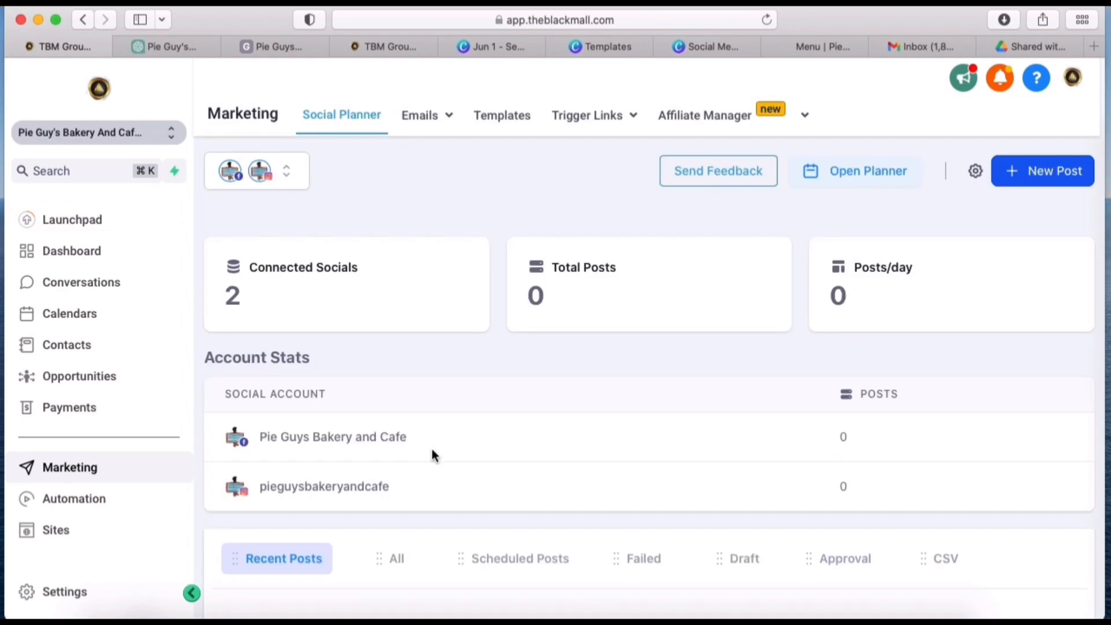
- Start a new post upload from CSV and choose the Pie Guys Content Calendar CSV Import Sample file from the Downloads folder
click(1032, 184)
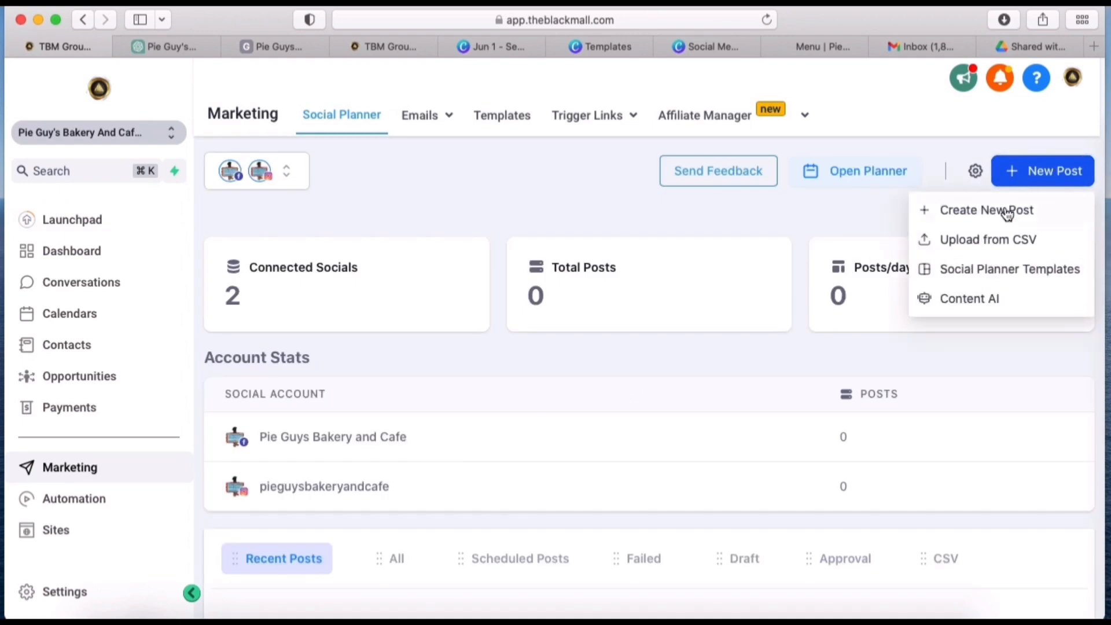
click(986, 242)
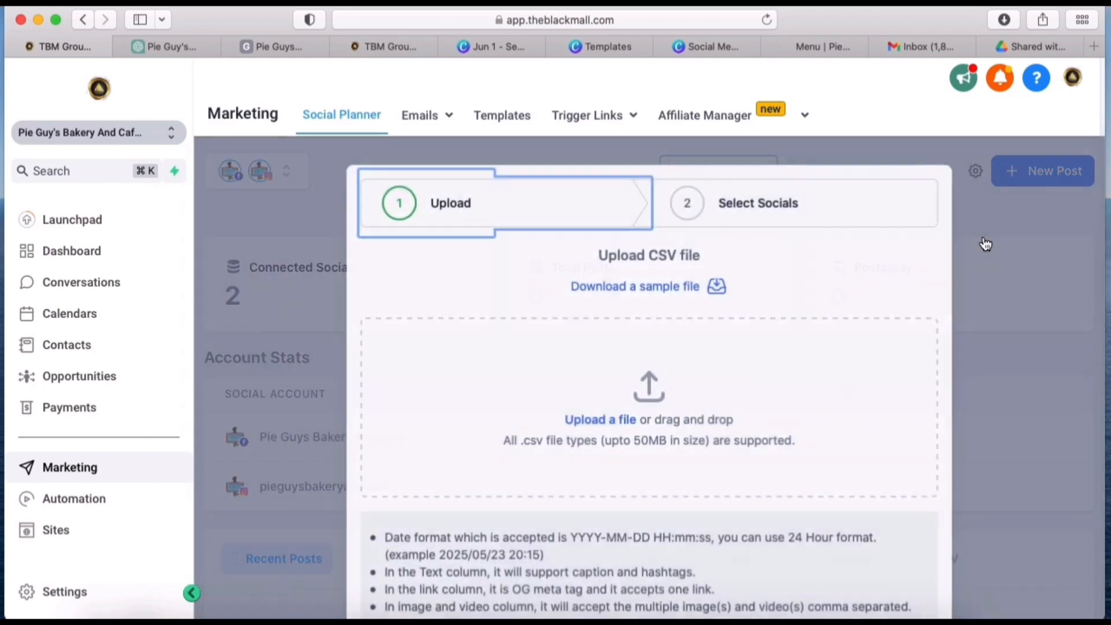
scroll(827, 417, down, 2)
scroll(826, 438, down, 1)
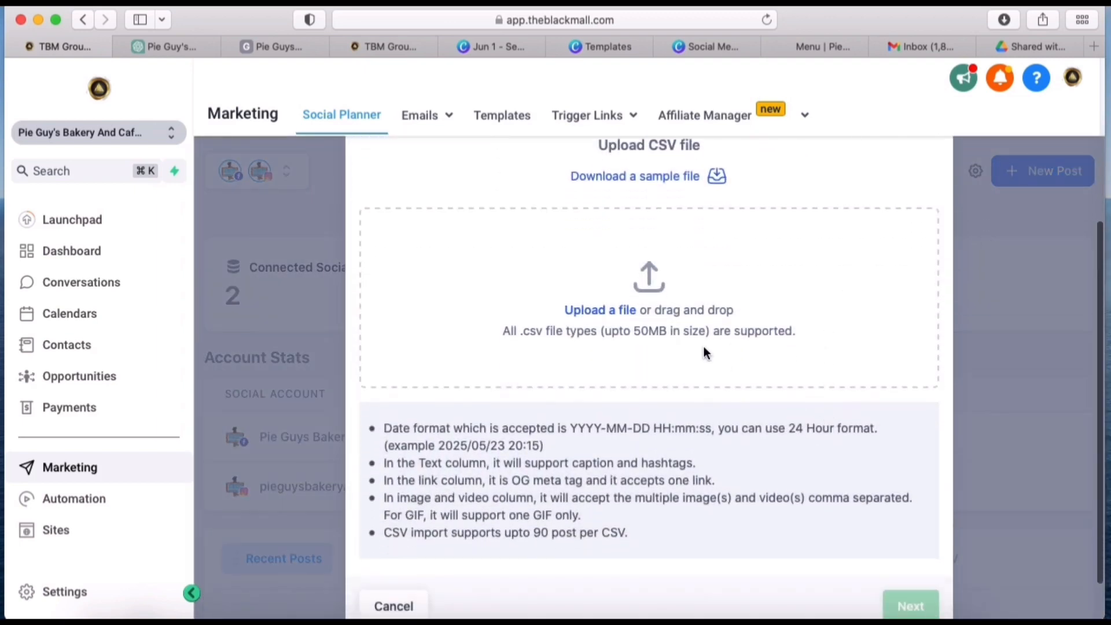
click(608, 313)
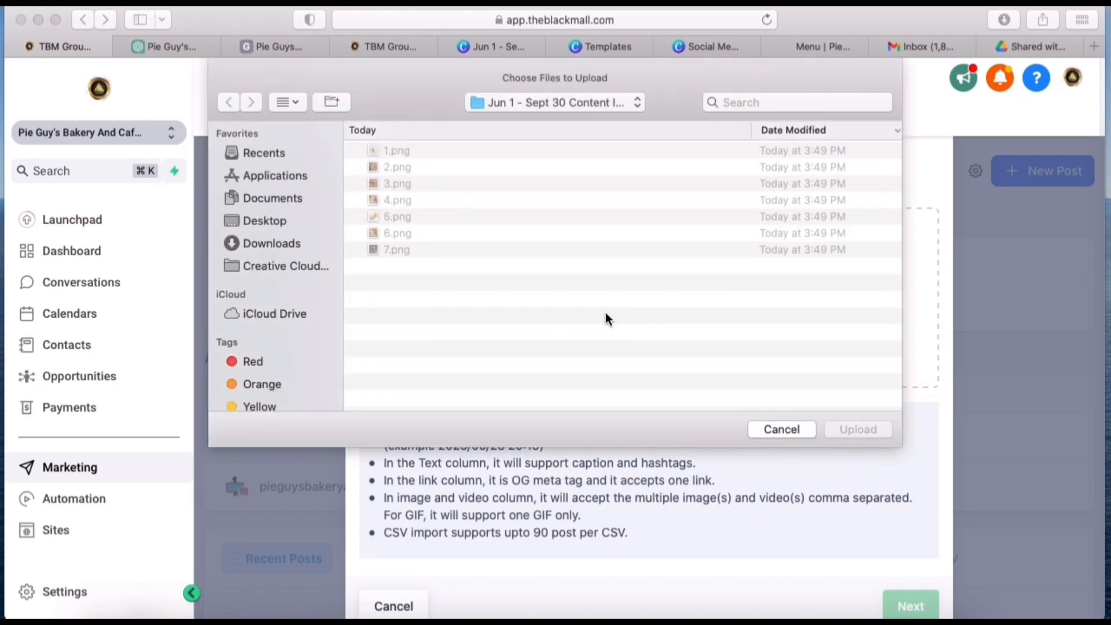
click(263, 243)
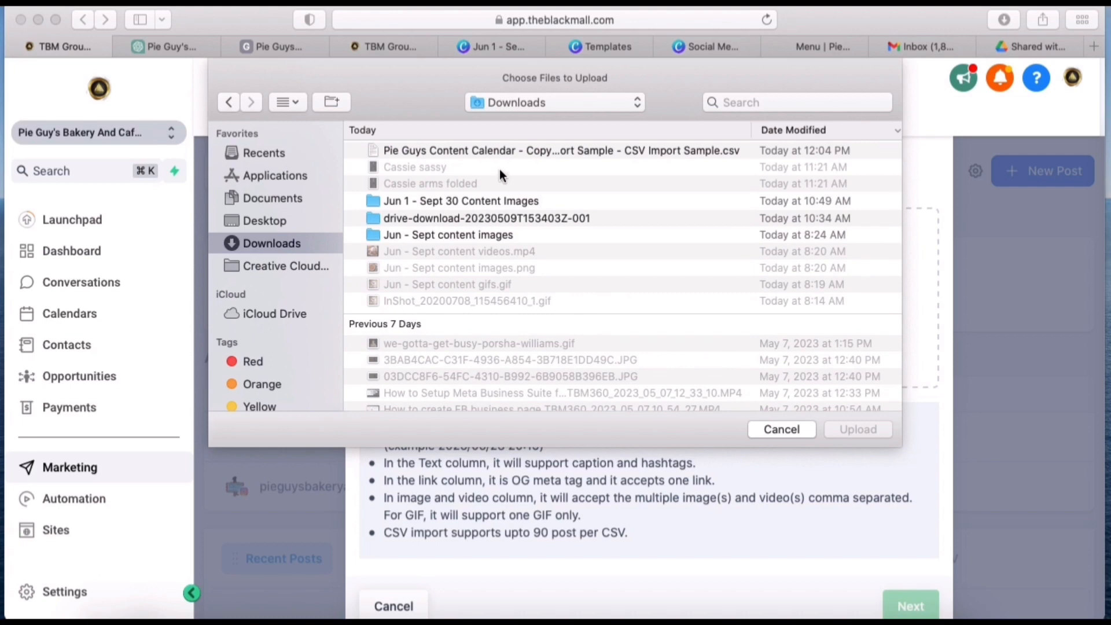
double_click(485, 150)
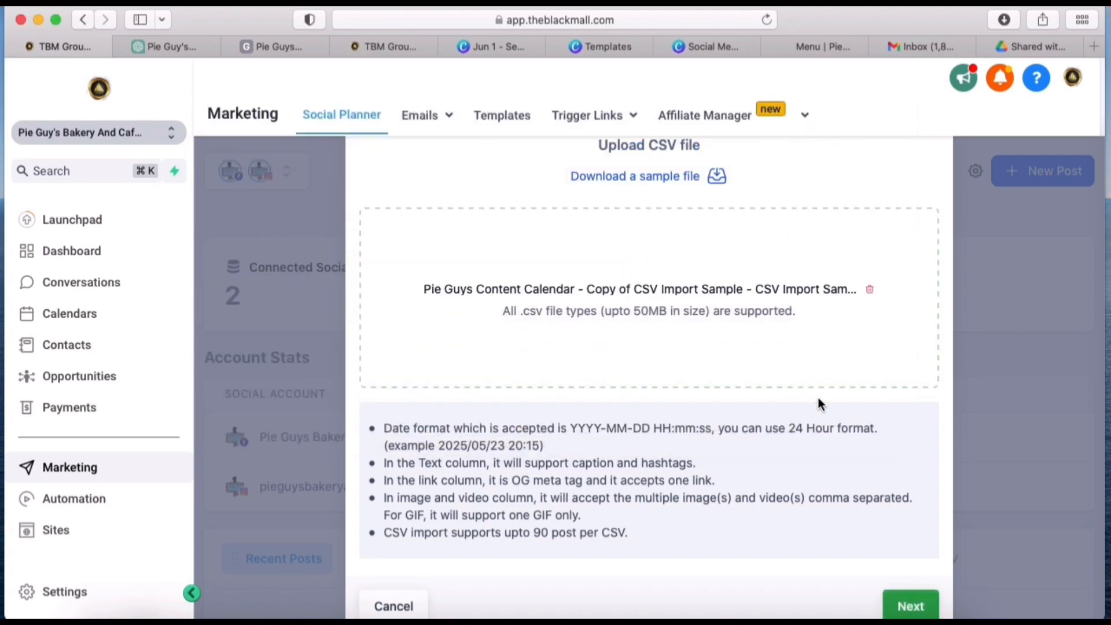
- Select all connected social accounts, Pie Guys Bakery and Cafe and pieguysbakeryandcafe, for the upload and process the CSV
click(911, 607)
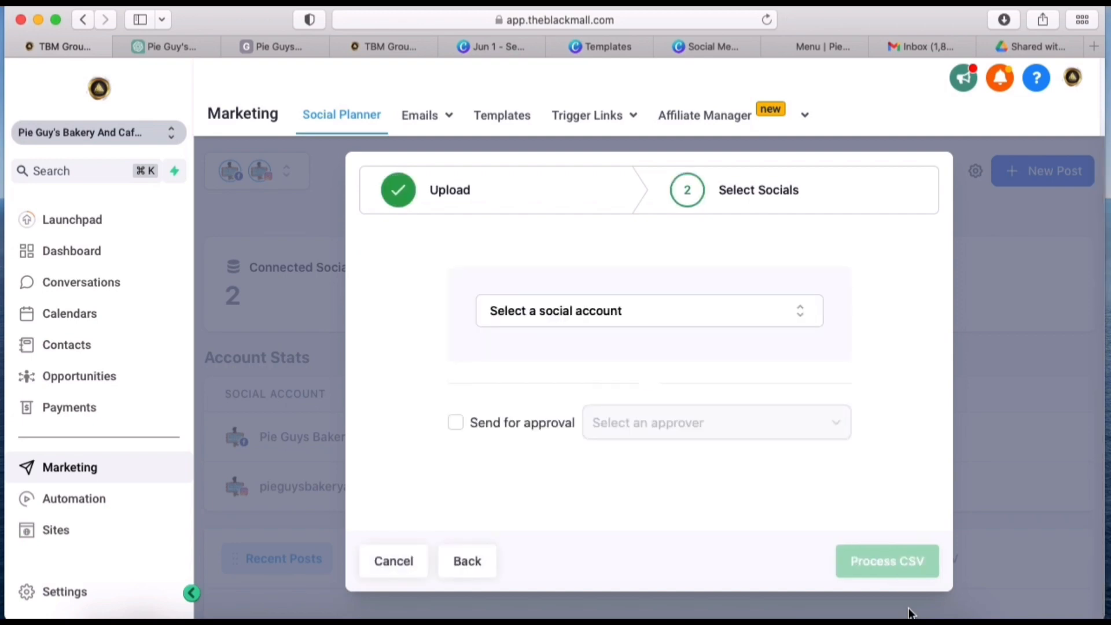
click(801, 317)
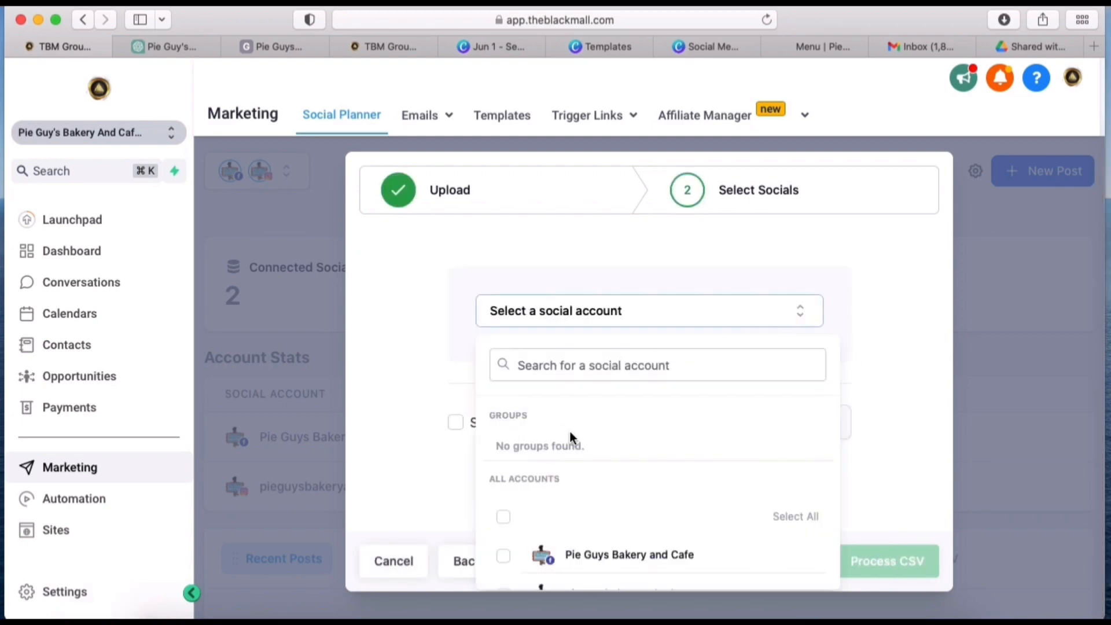
click(503, 517)
scroll(626, 527, down, 1)
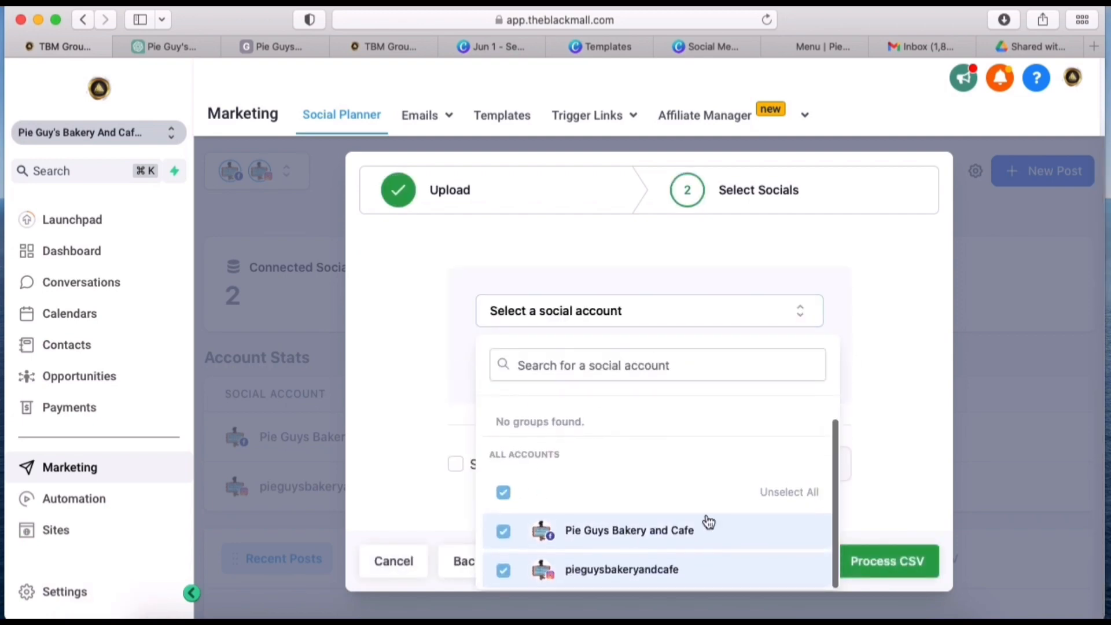
click(870, 560)
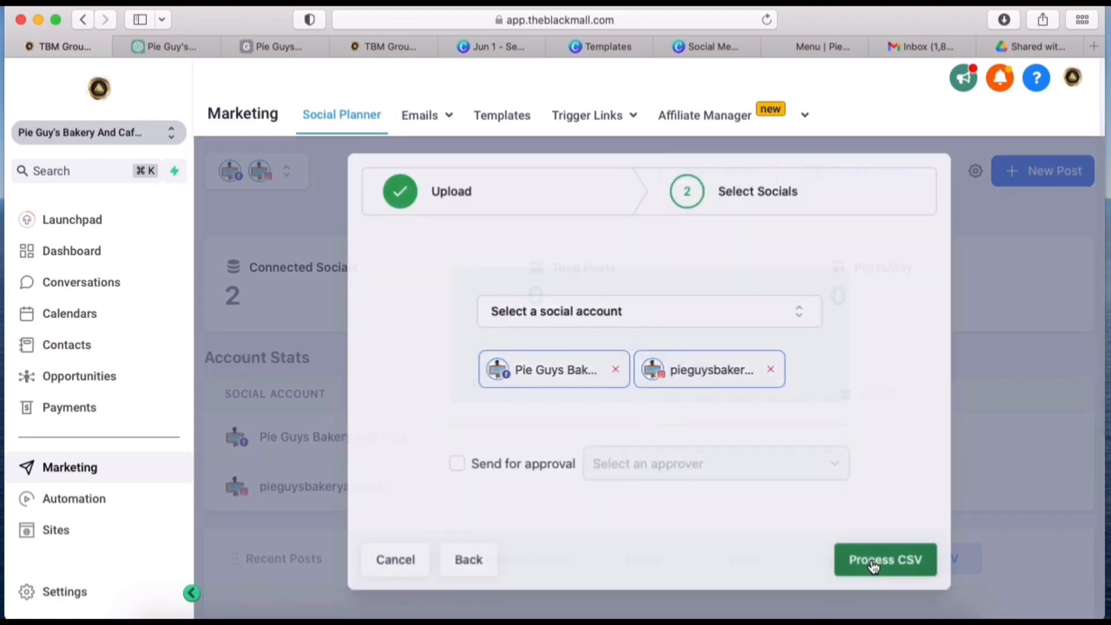
- Check the uploaded content calendar's status in the Social Planner's list of CSV imports
scroll(887, 448, down, 4)
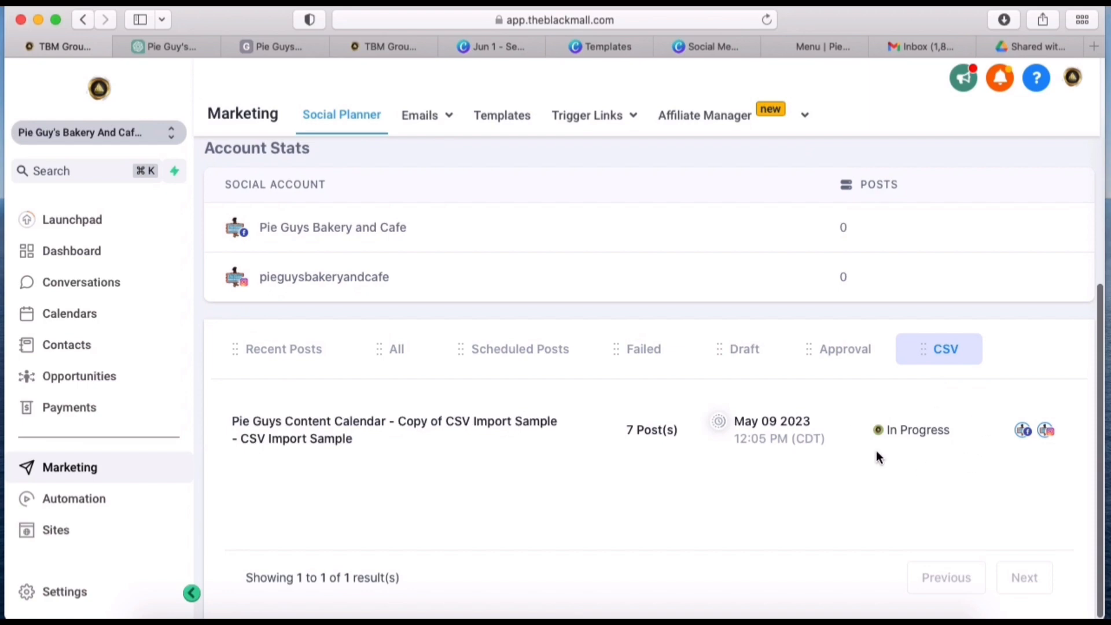
scroll(895, 362, down, 4)
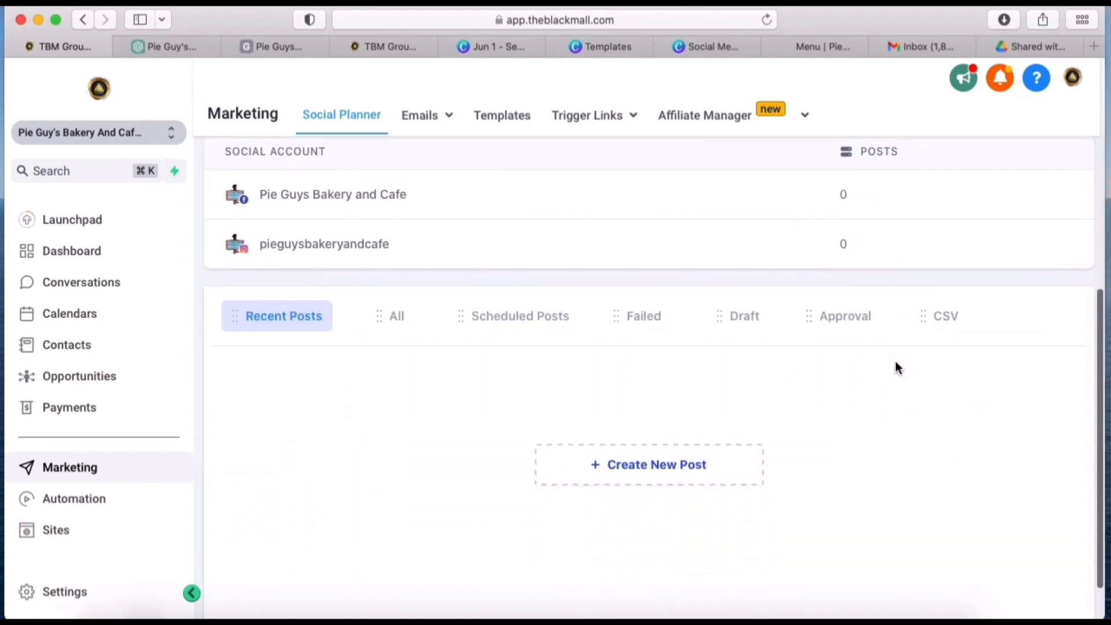
click(947, 322)
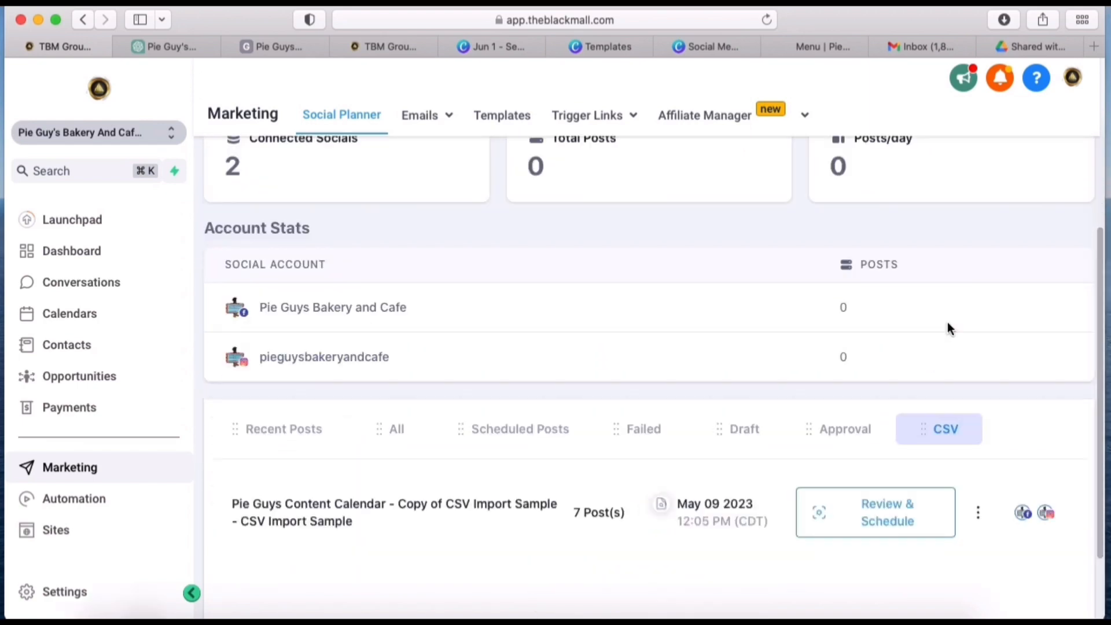
scroll(868, 447, down, 2)
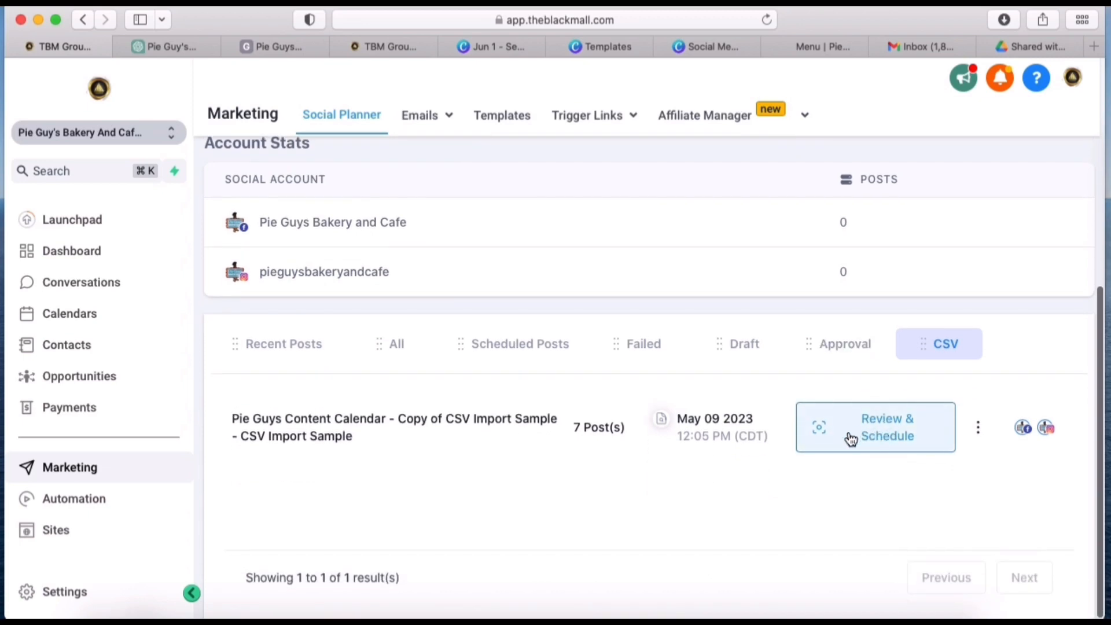
- Open the uploaded Pie Guys Content Calendar CSV for review and scheduling, and look through its posts
click(892, 433)
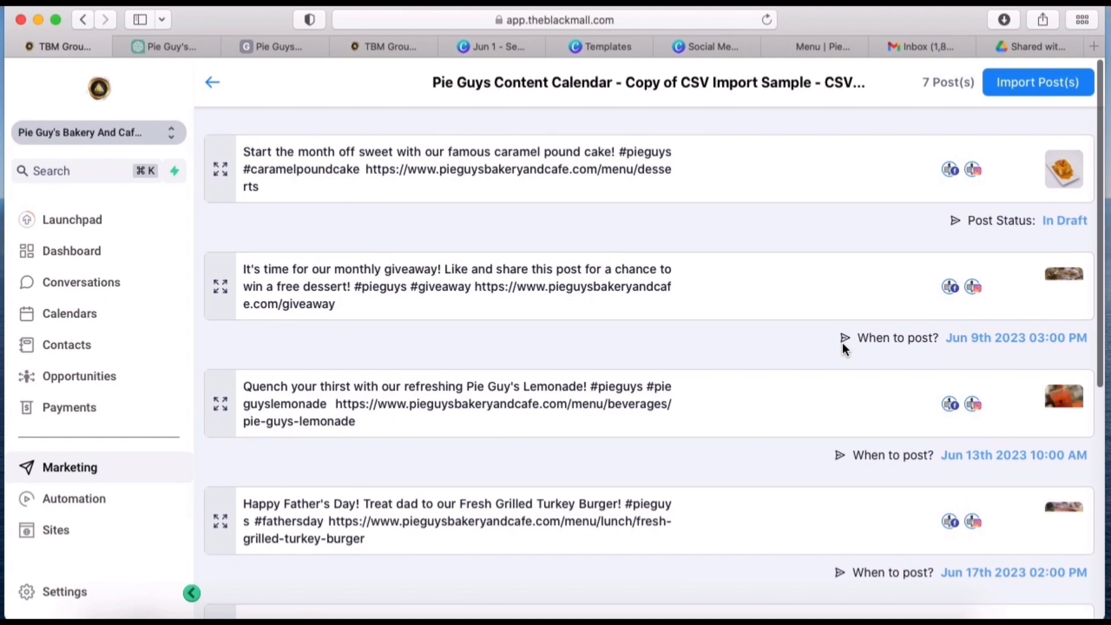
scroll(843, 343, down, 1)
scroll(842, 343, up, 1)
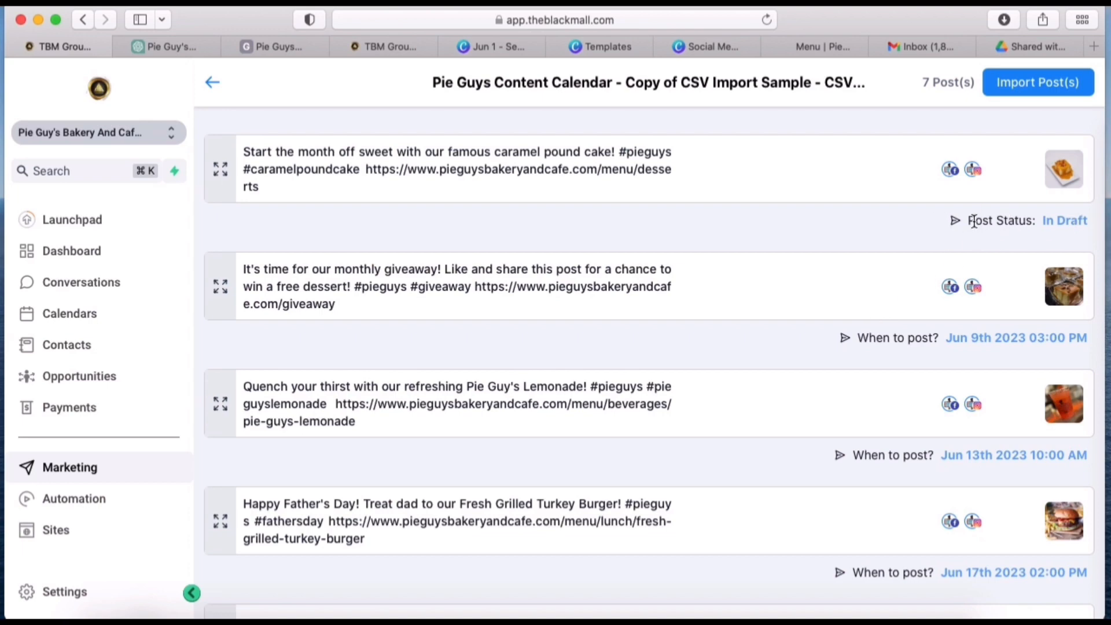
- Look over the source spreadsheet, the Canva content images and the uploaded media folder, and return to the CSV post review
click(282, 47)
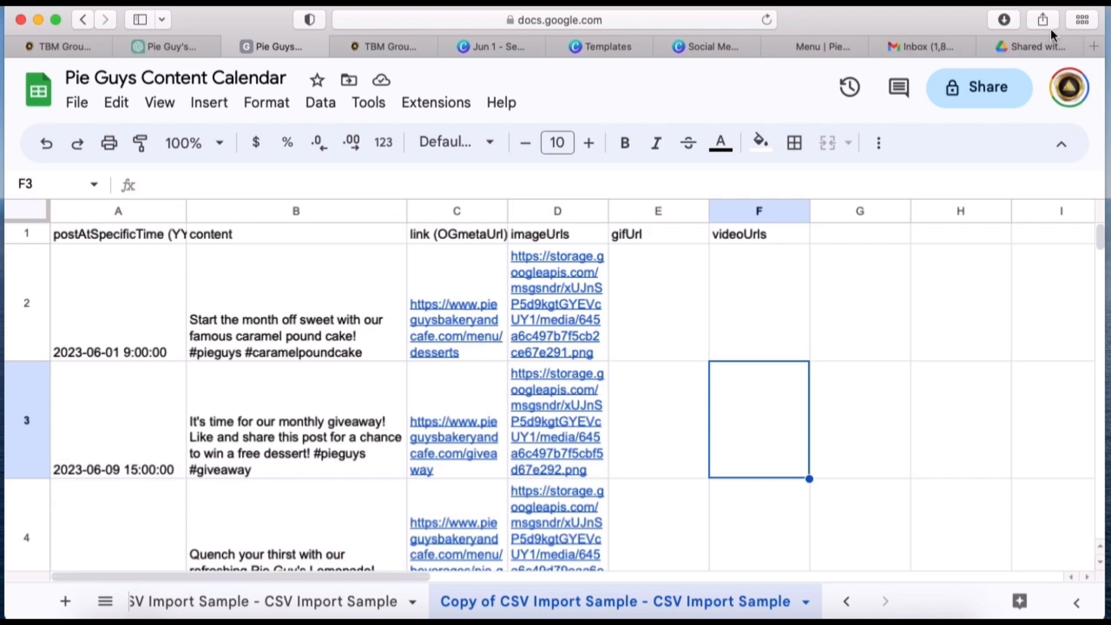
scroll(149, 429, down, 10)
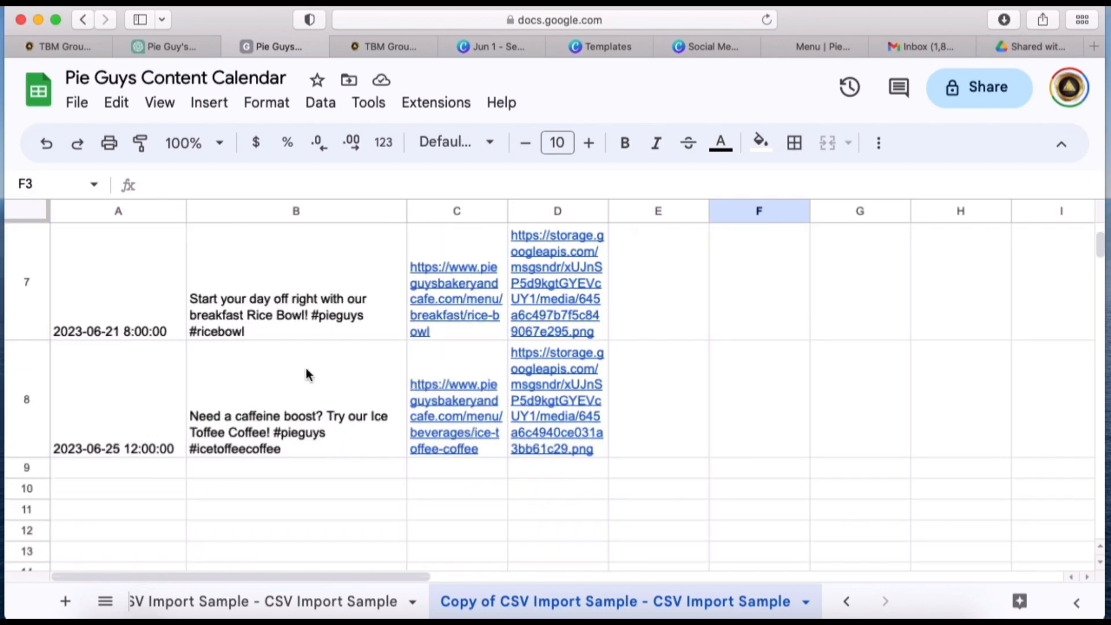
click(478, 47)
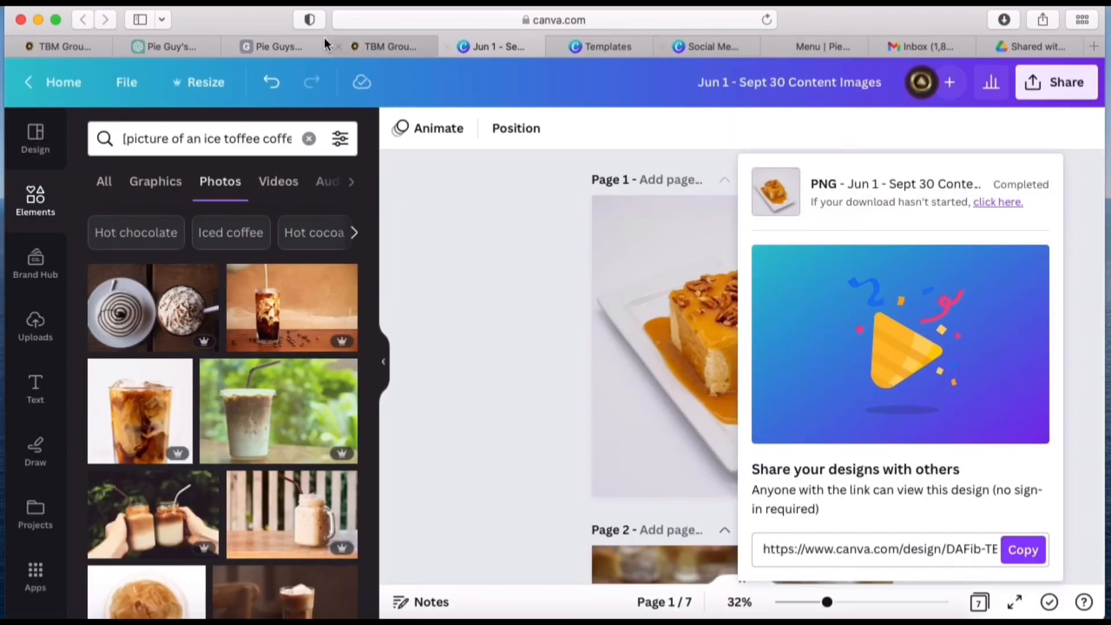
click(370, 49)
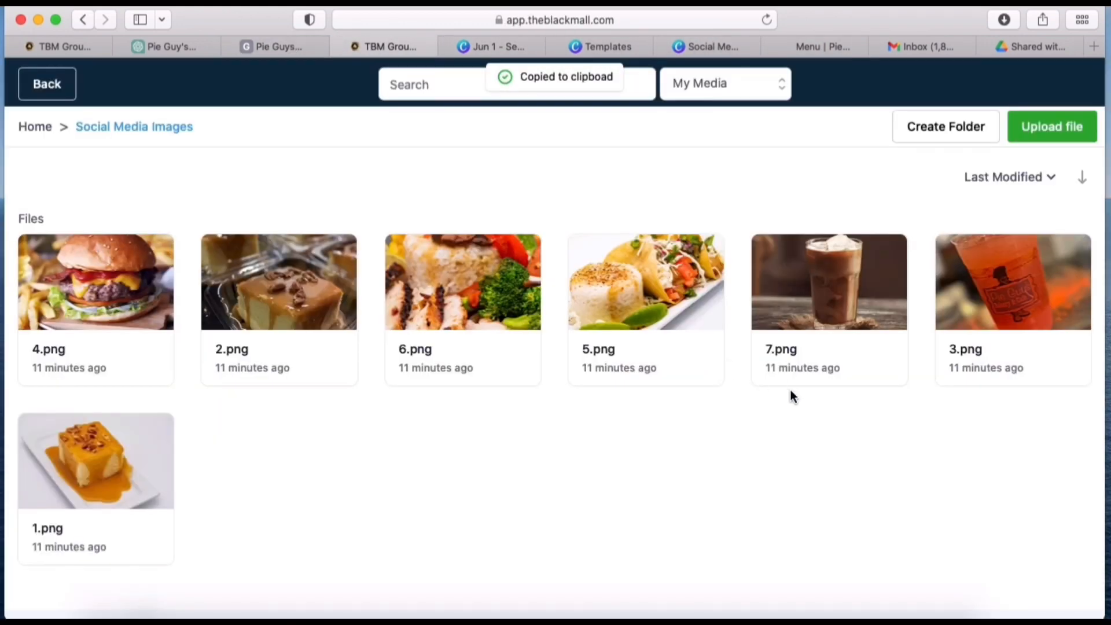
click(84, 48)
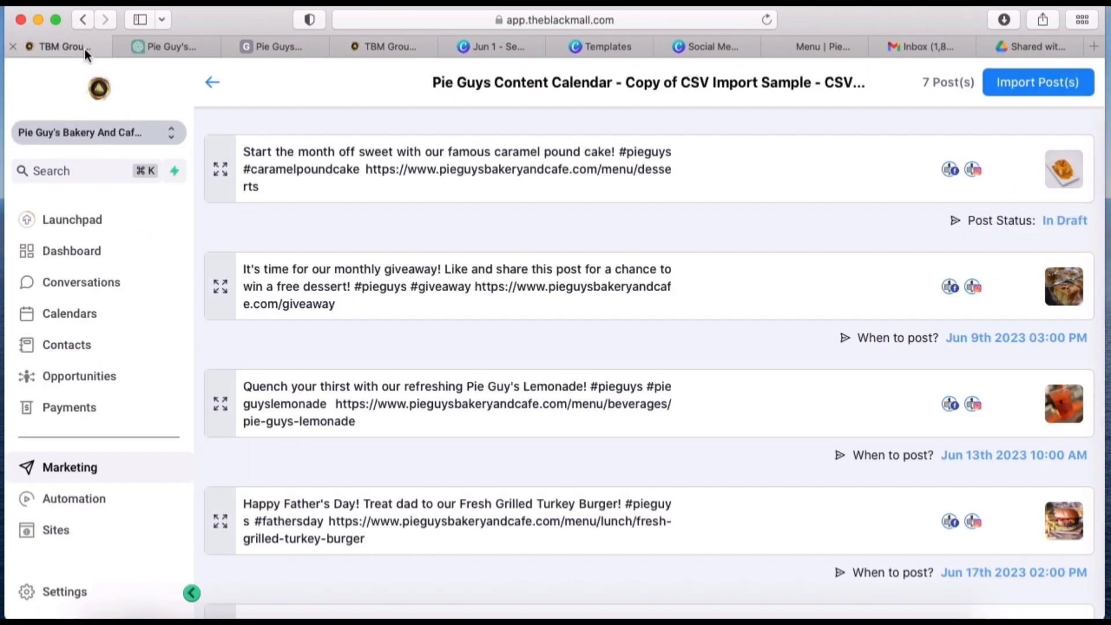
- Import all the reviewed CSV posts into the social calendar and check the import's status in the CSV list
scroll(753, 449, down, 5)
scroll(755, 446, up, 5)
click(1009, 90)
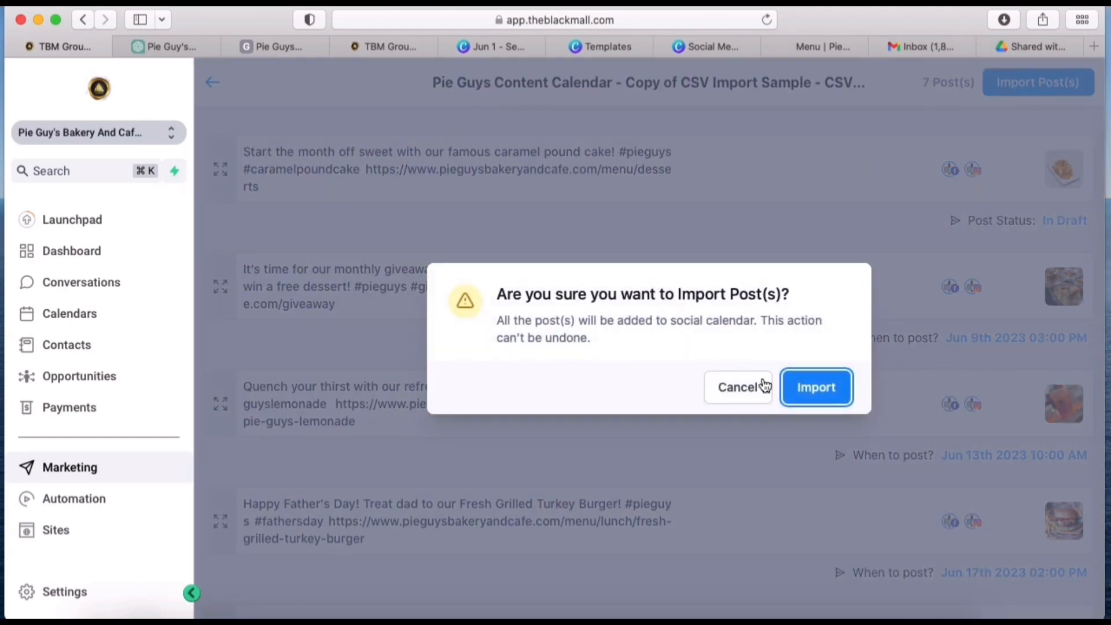
click(813, 399)
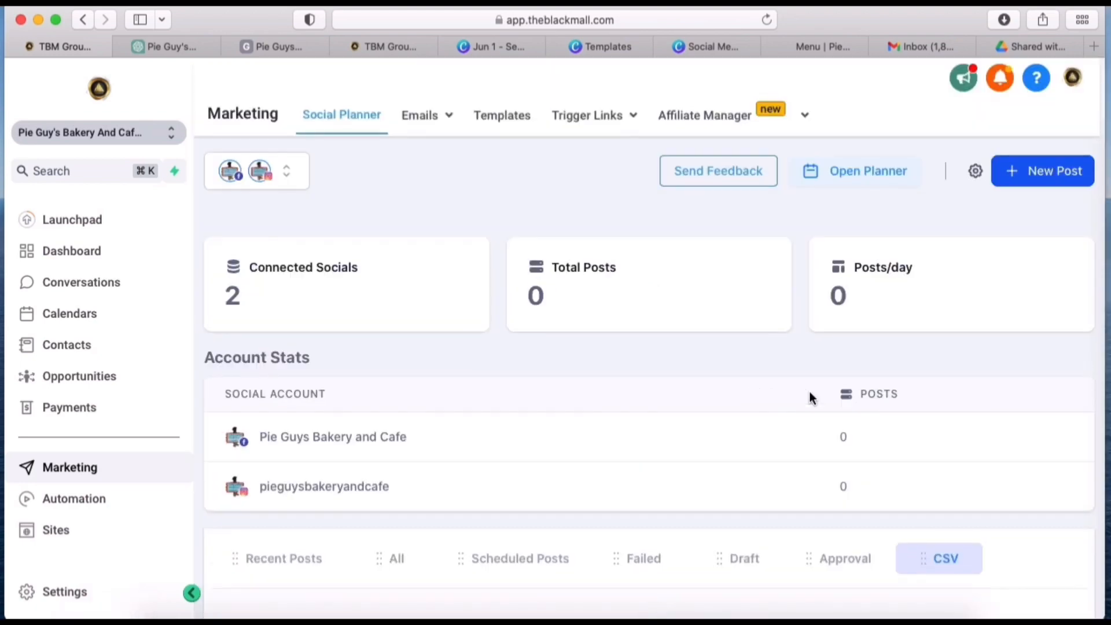
scroll(811, 392, down, 4)
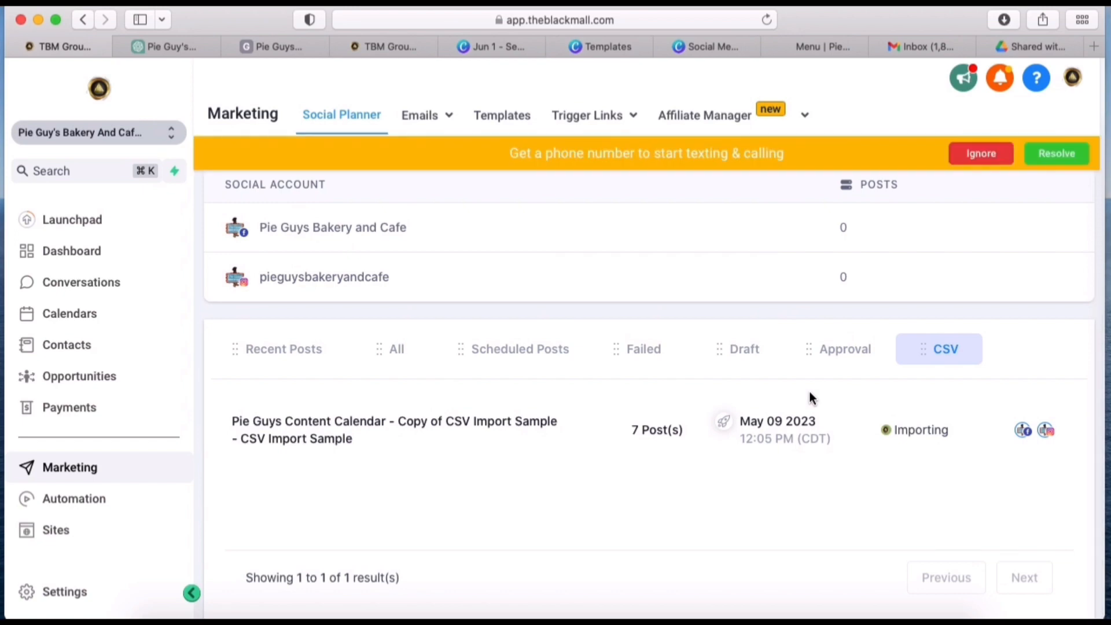
key(super+r)
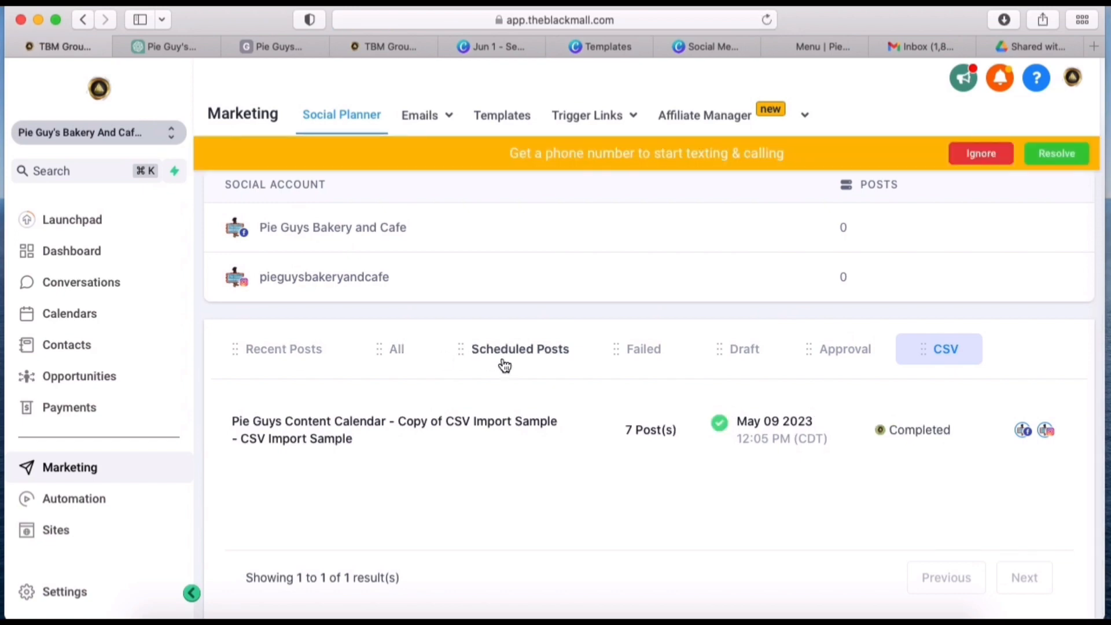
- Review the dates, images and captions of the imported posts in the Social Planner's list of scheduled posts
click(505, 365)
scroll(885, 422, down, 3)
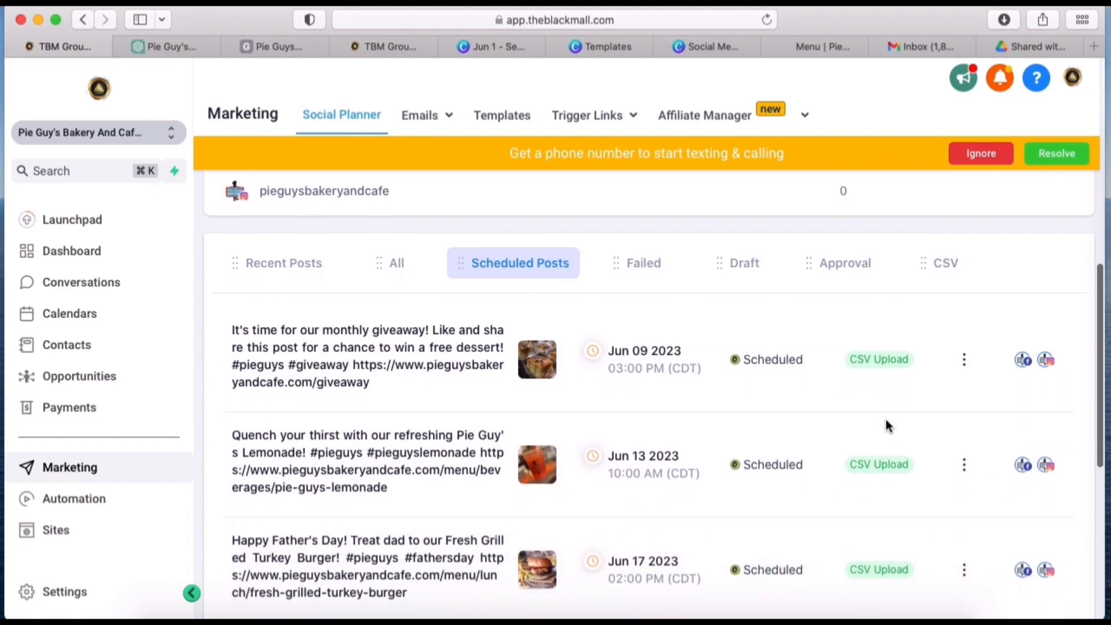
scroll(885, 423, down, 1)
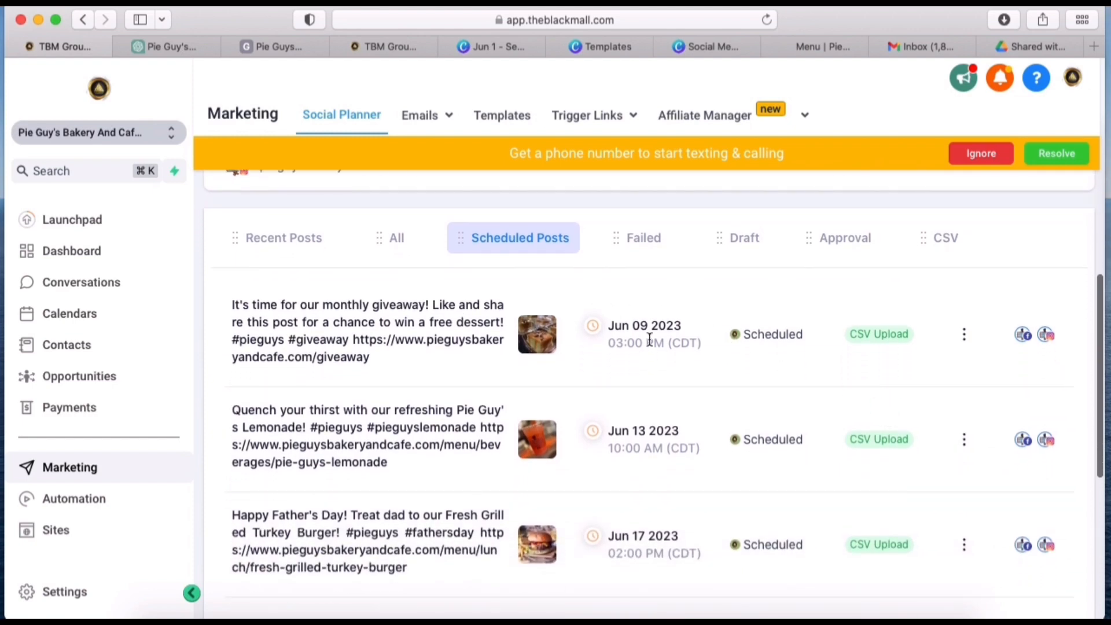
scroll(685, 376, down, 6)
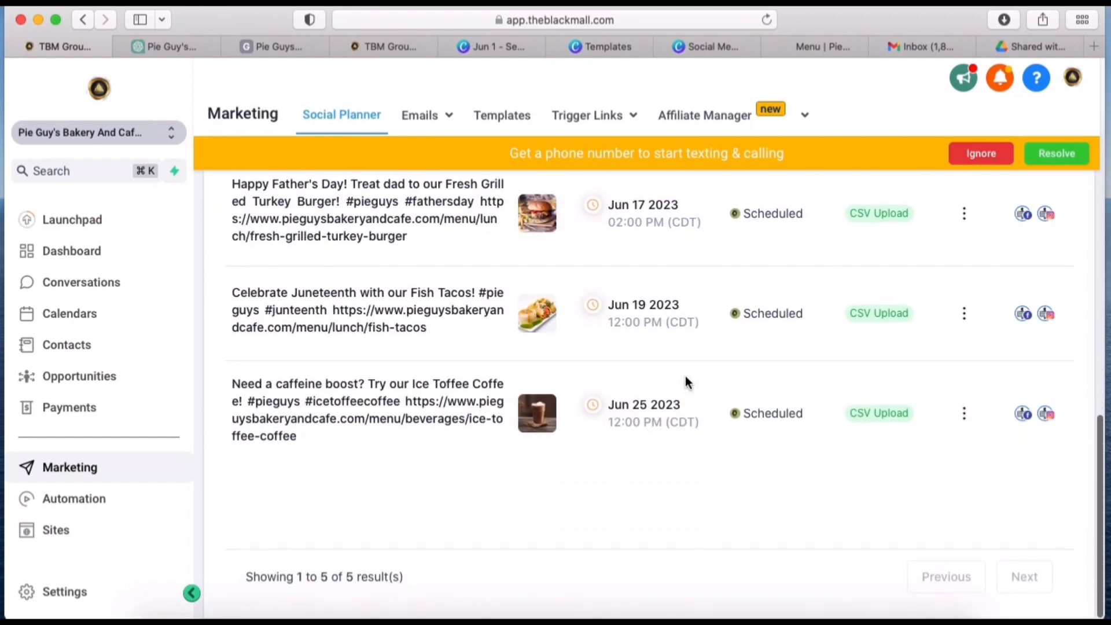
scroll(685, 376, up, 10)
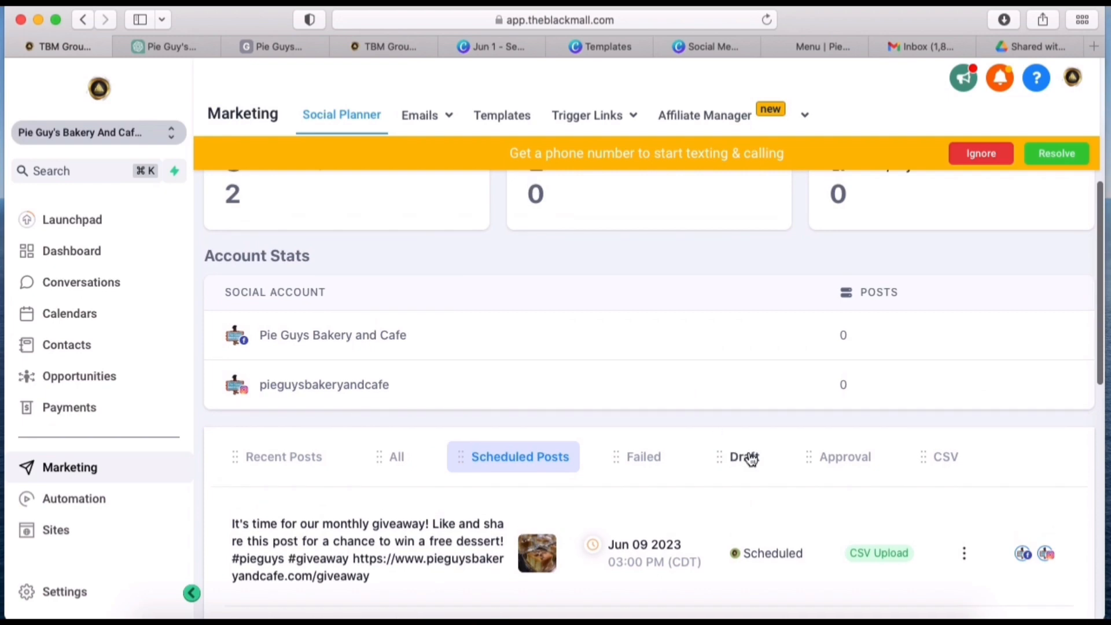
- Open the breakfast Rice Bowl post from the draft posts for editing
click(751, 458)
scroll(749, 459, down, 4)
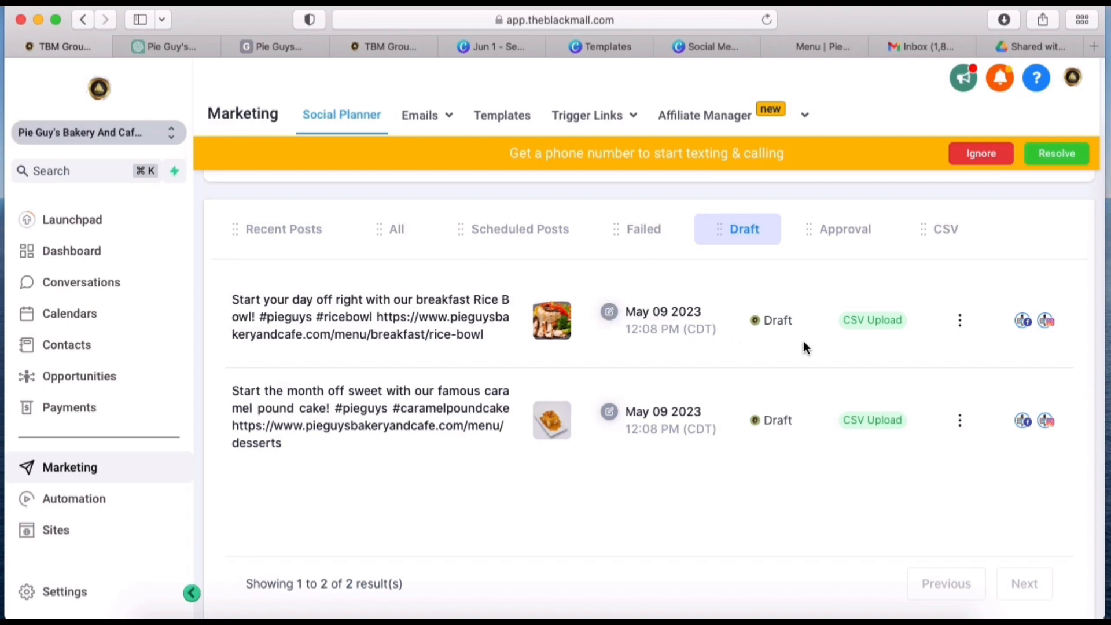
click(962, 324)
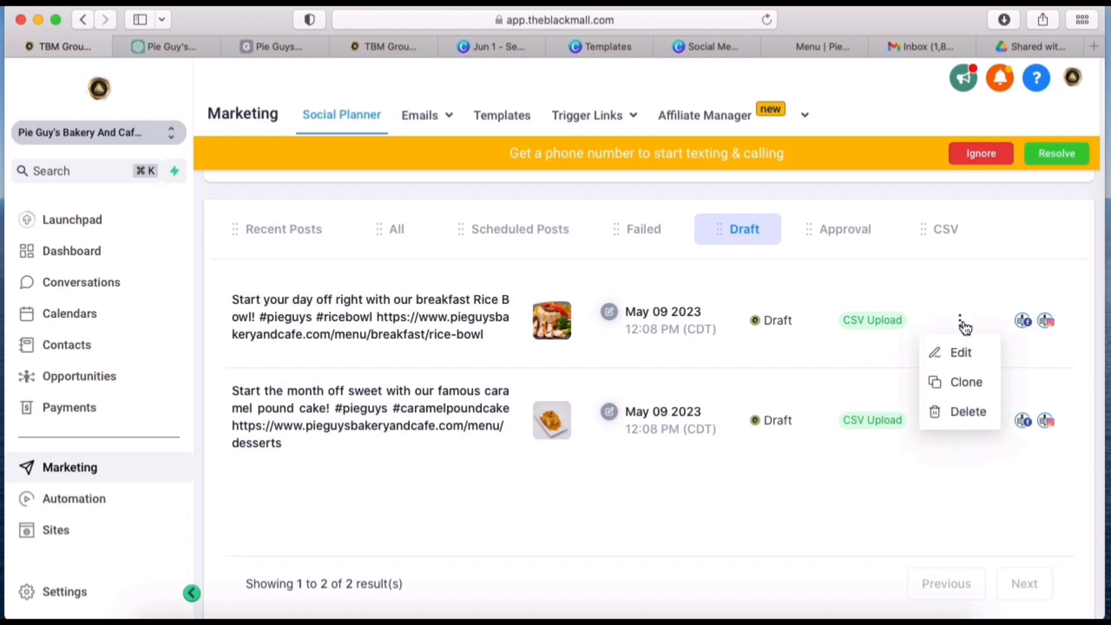
click(963, 360)
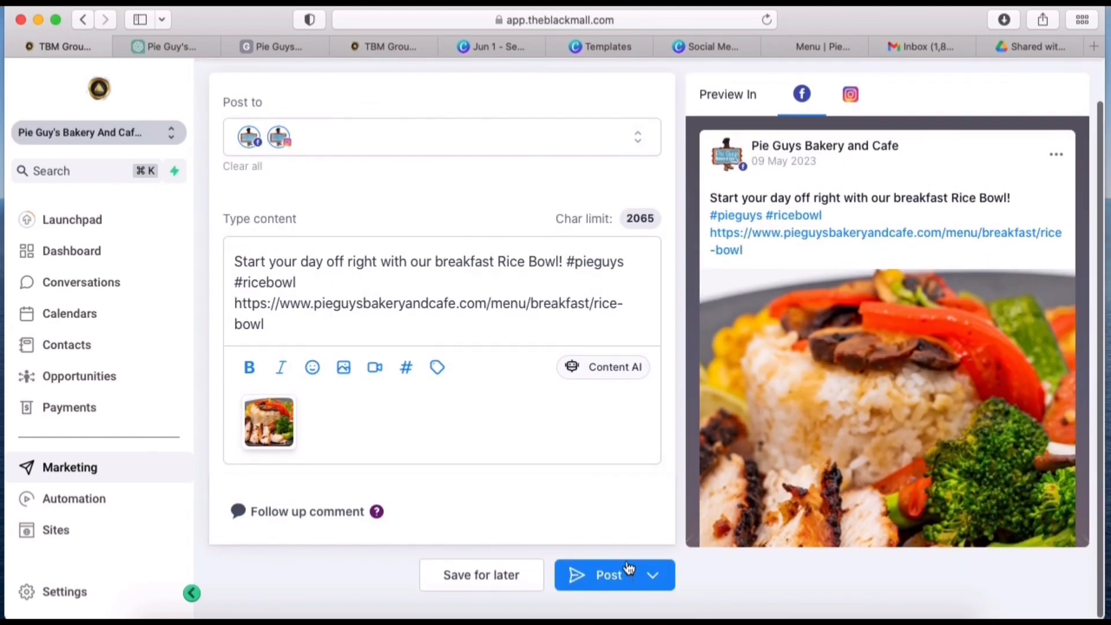
- Look up the planned posting dates and times in the Pie Guys Content Calendar spreadsheet
click(171, 45)
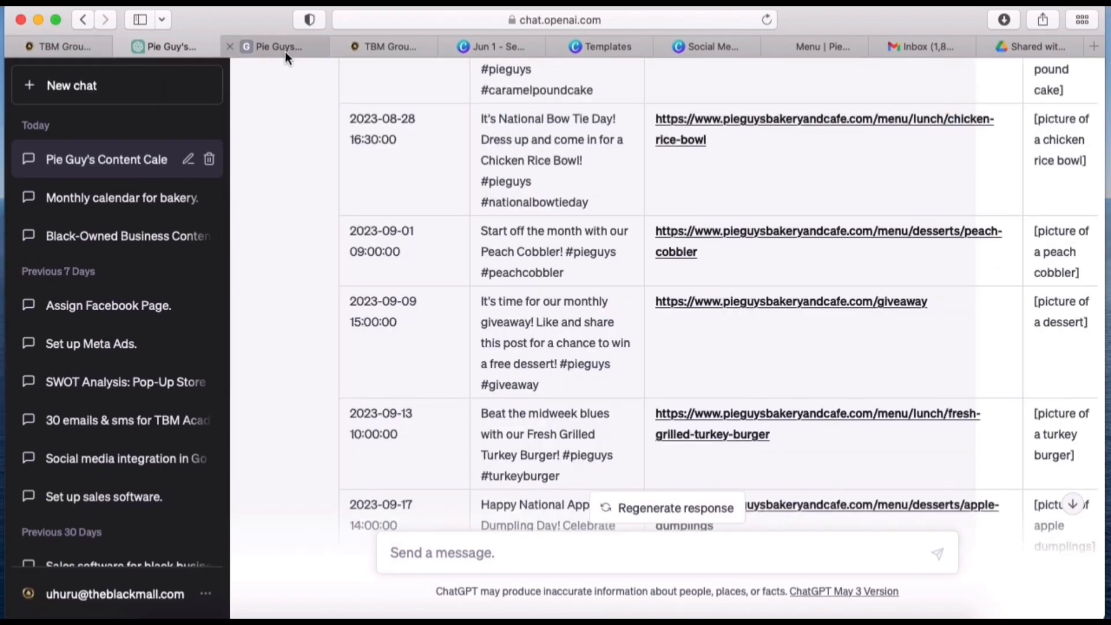
click(285, 49)
scroll(222, 335, up, 5)
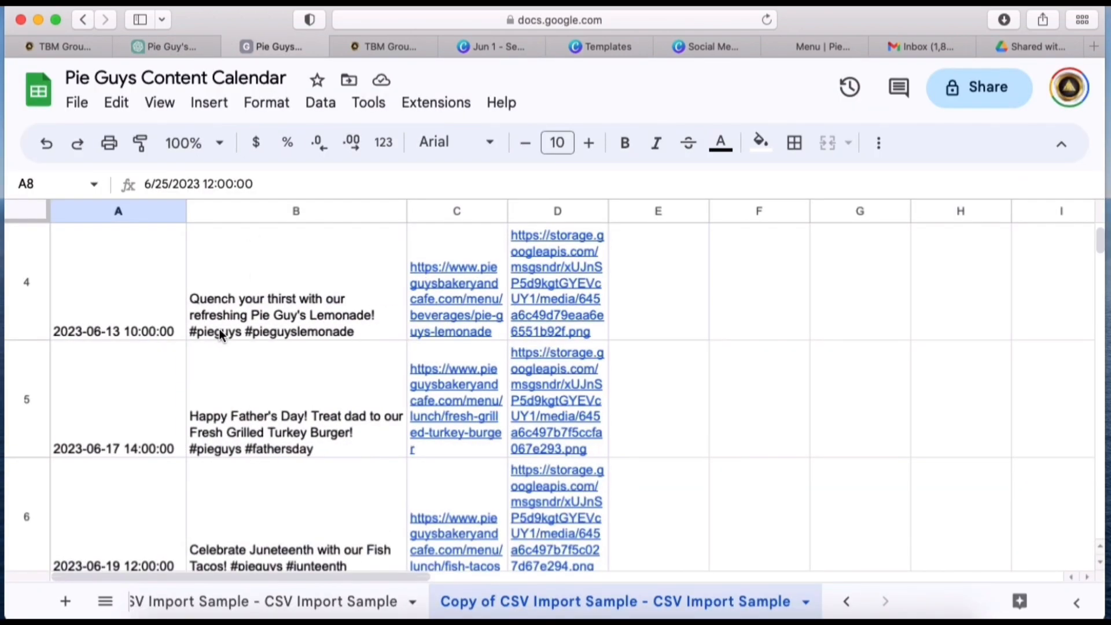
scroll(220, 334, down, 5)
scroll(220, 334, up, 10)
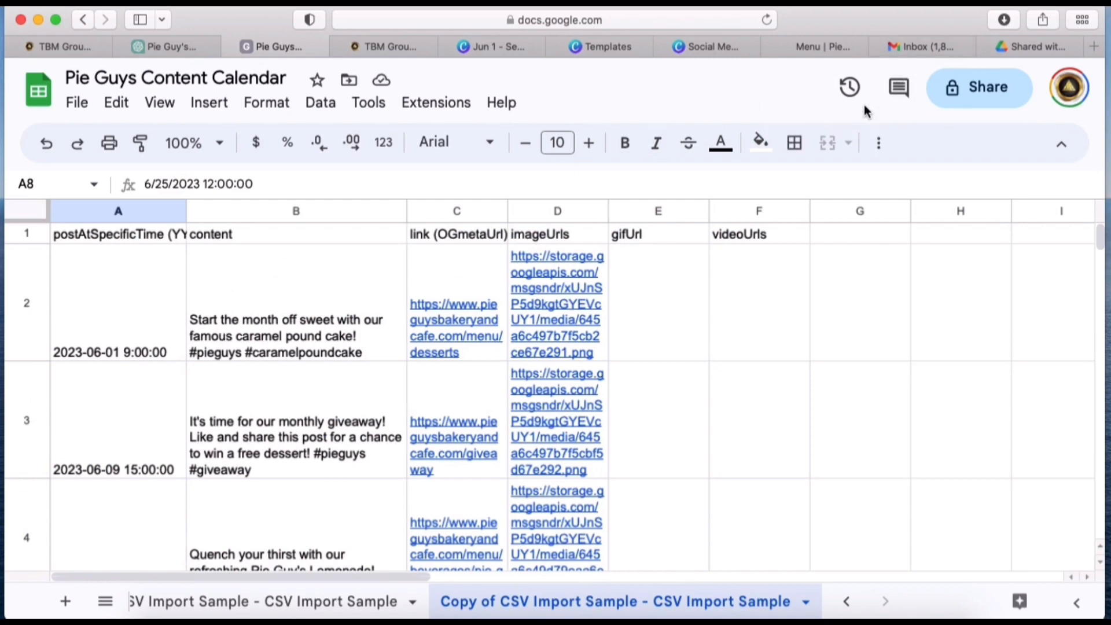
- Return to the Rice Bowl post editor, clear its current schedule date and schedule the post for June 21, 2023 at 08:00 AM
click(371, 47)
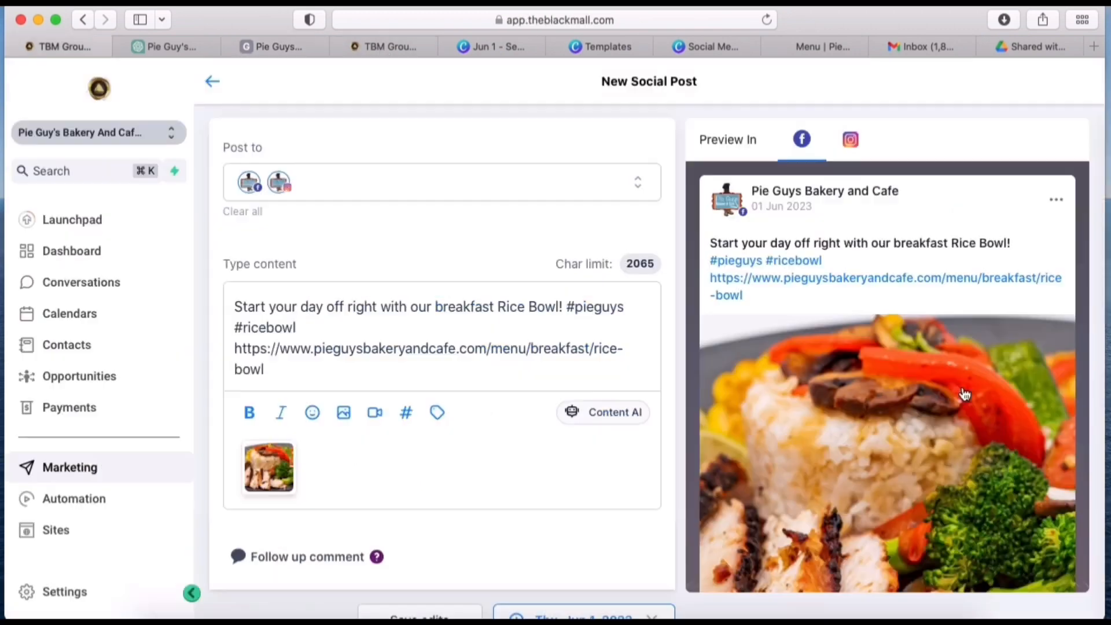
scroll(518, 435, down, 2)
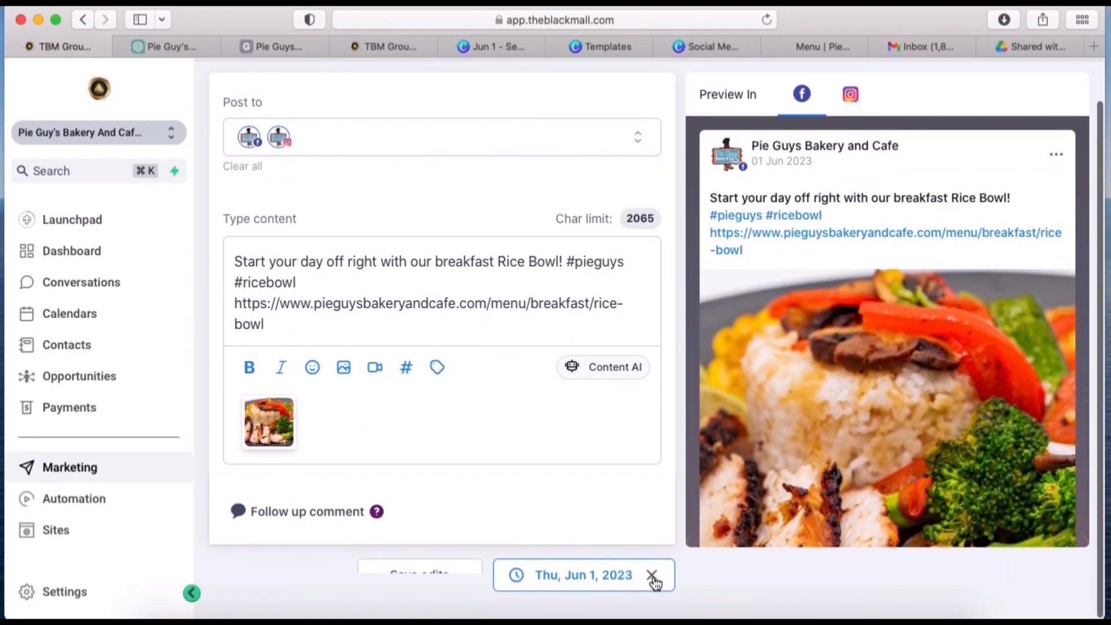
click(655, 582)
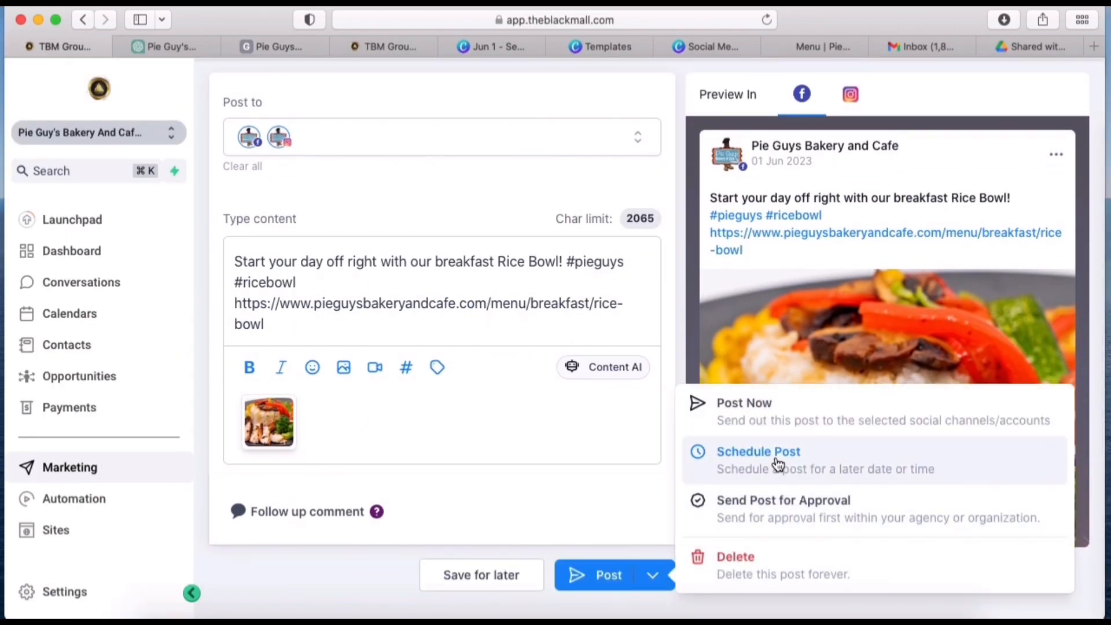
click(782, 464)
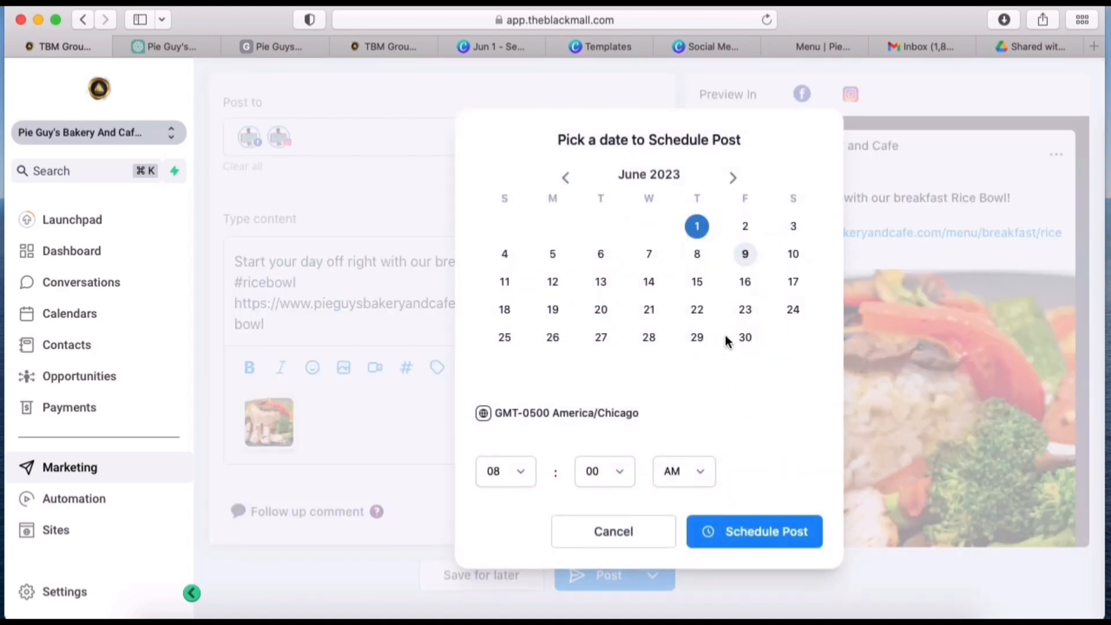
click(649, 313)
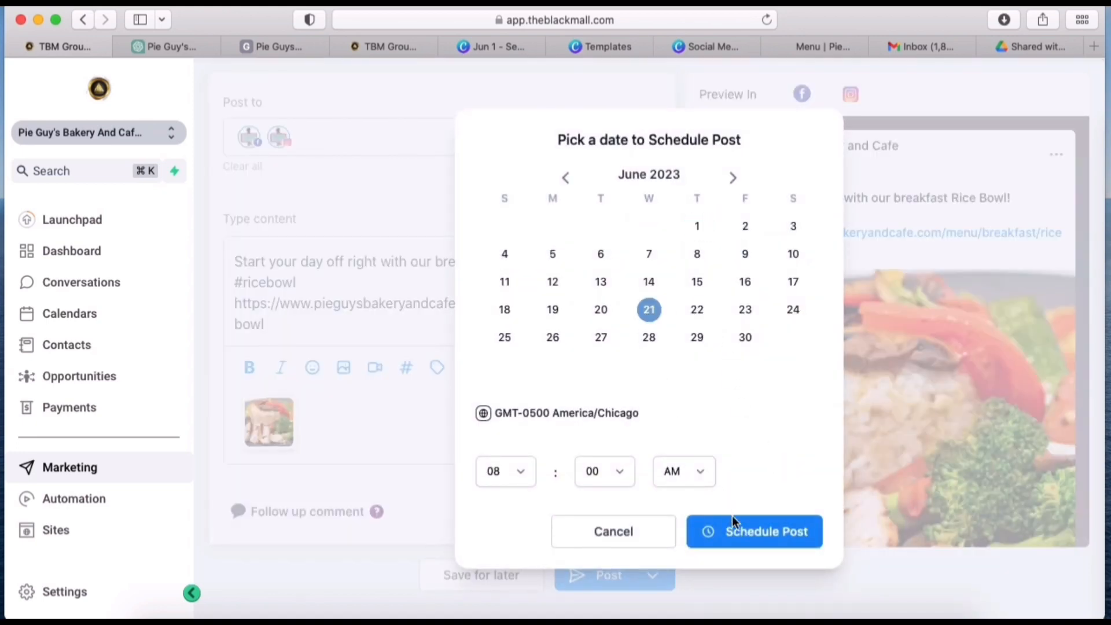
click(738, 539)
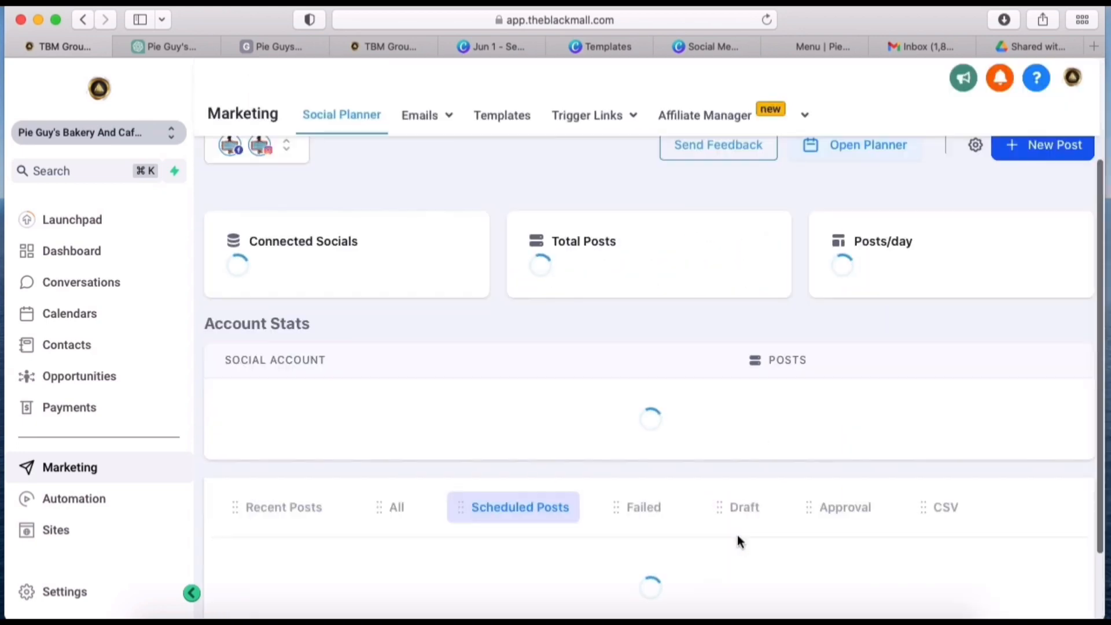
- Open the remaining caramel pound cake draft for editing
click(744, 538)
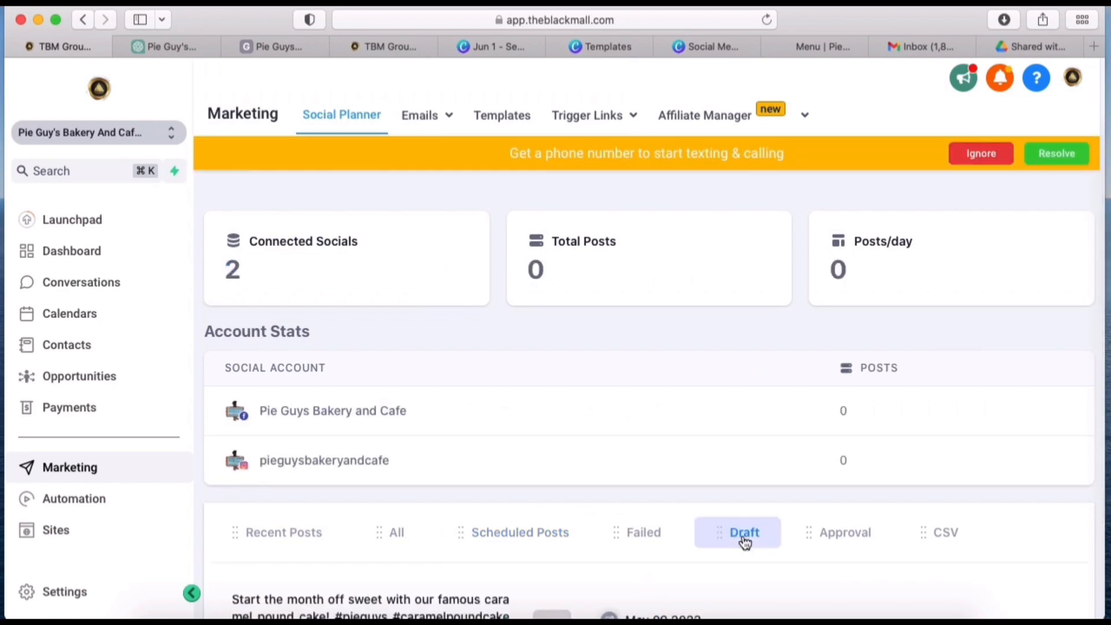
scroll(745, 541, down, 3)
click(961, 428)
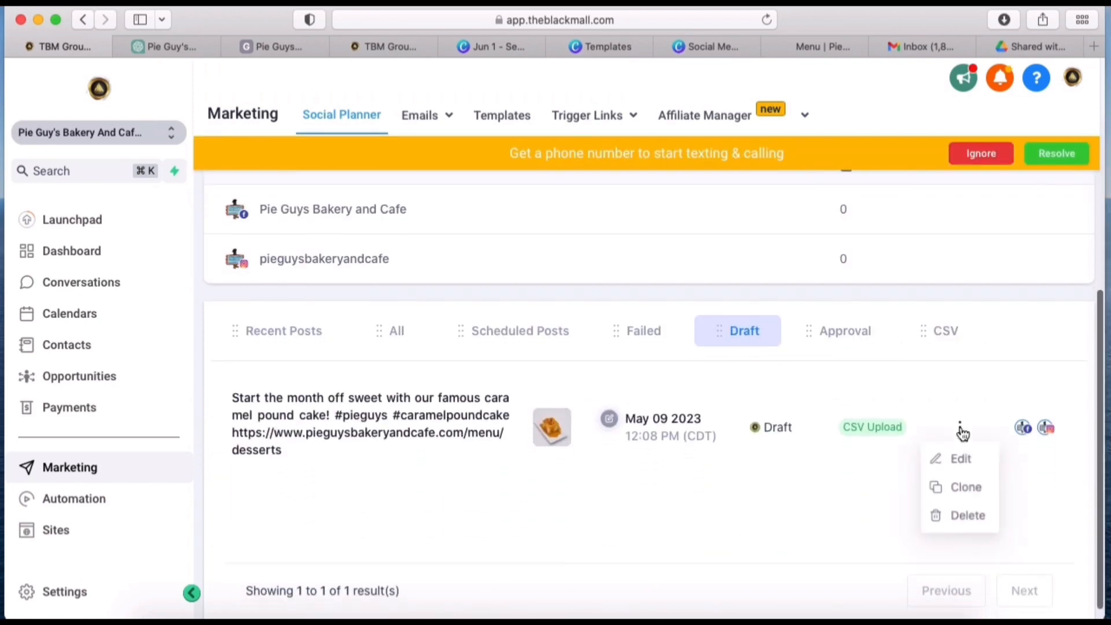
click(960, 460)
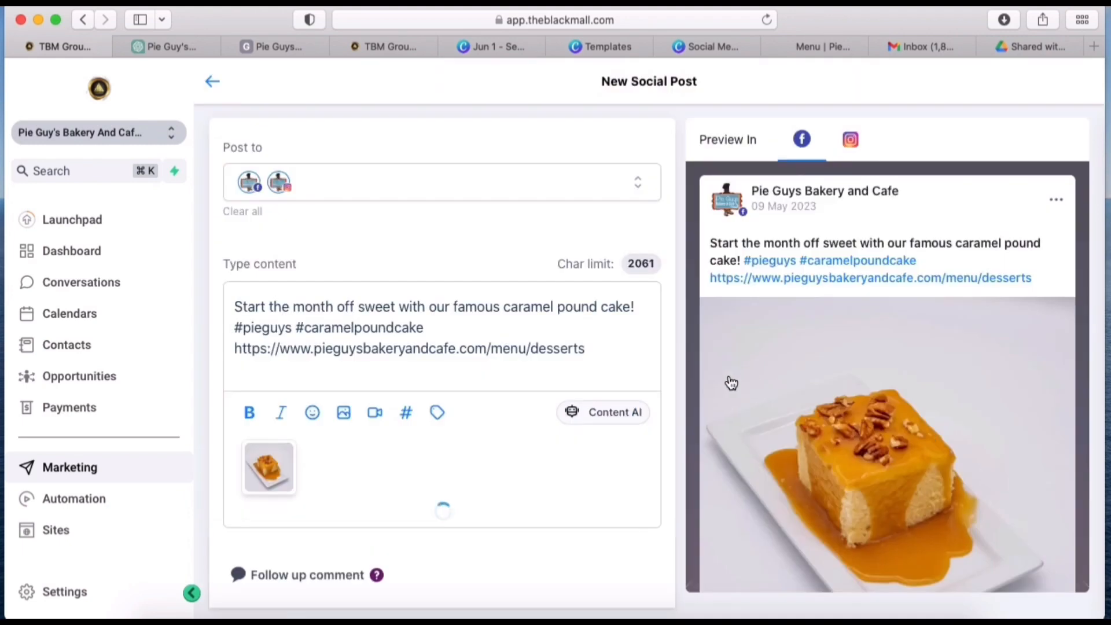
- Schedule the caramel pound cake post for June 1, 2023 at 08:00 AM and check the full list of scheduled posts
scroll(635, 404, down, 2)
click(653, 575)
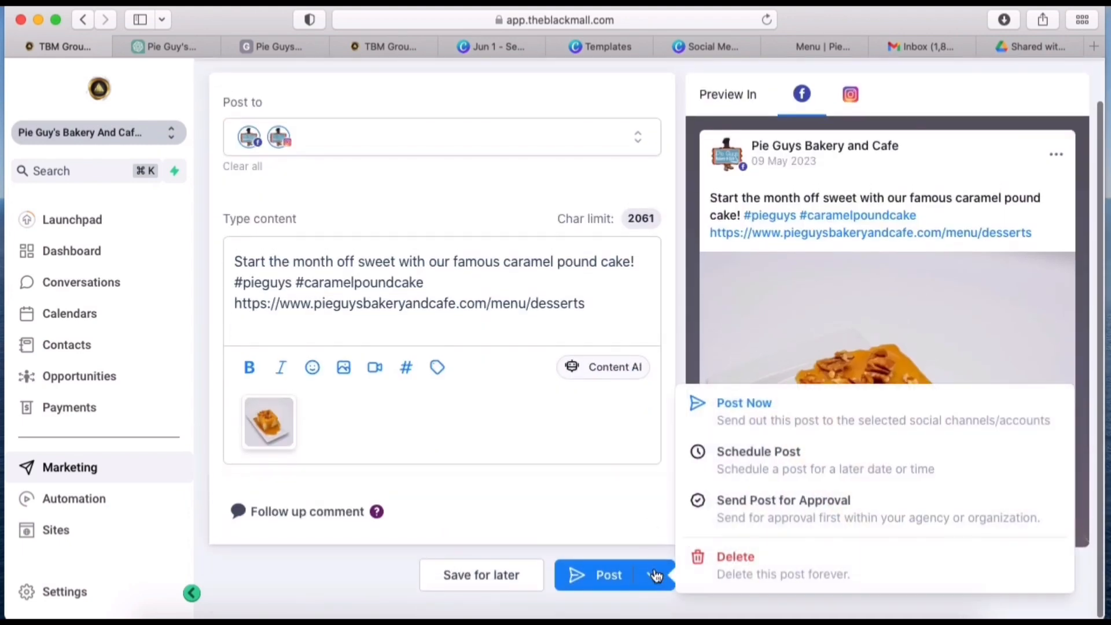
click(734, 472)
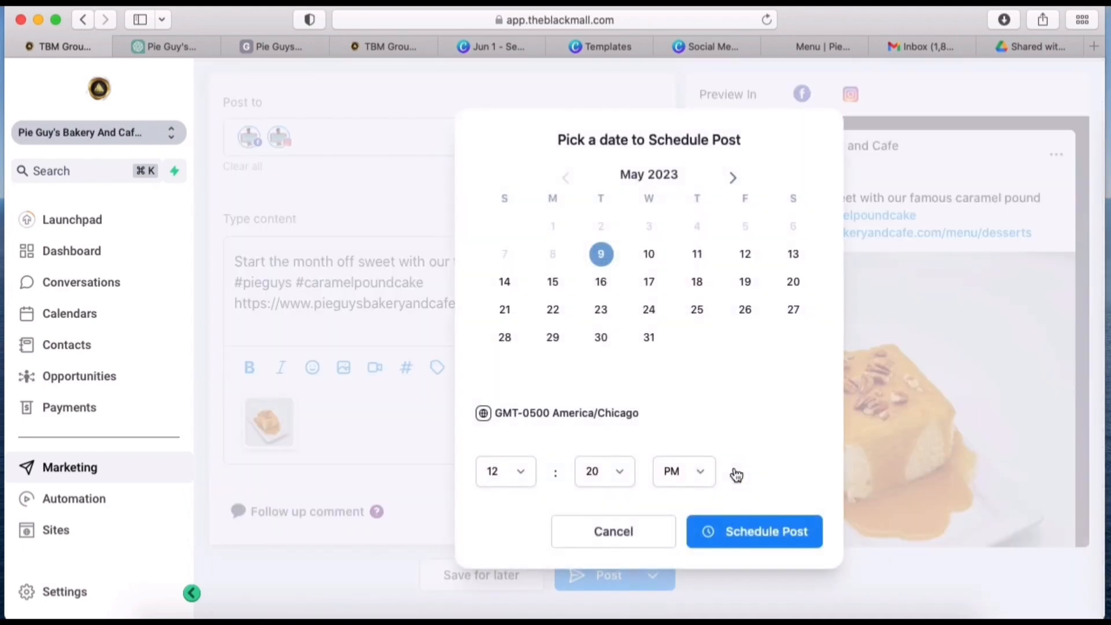
click(733, 178)
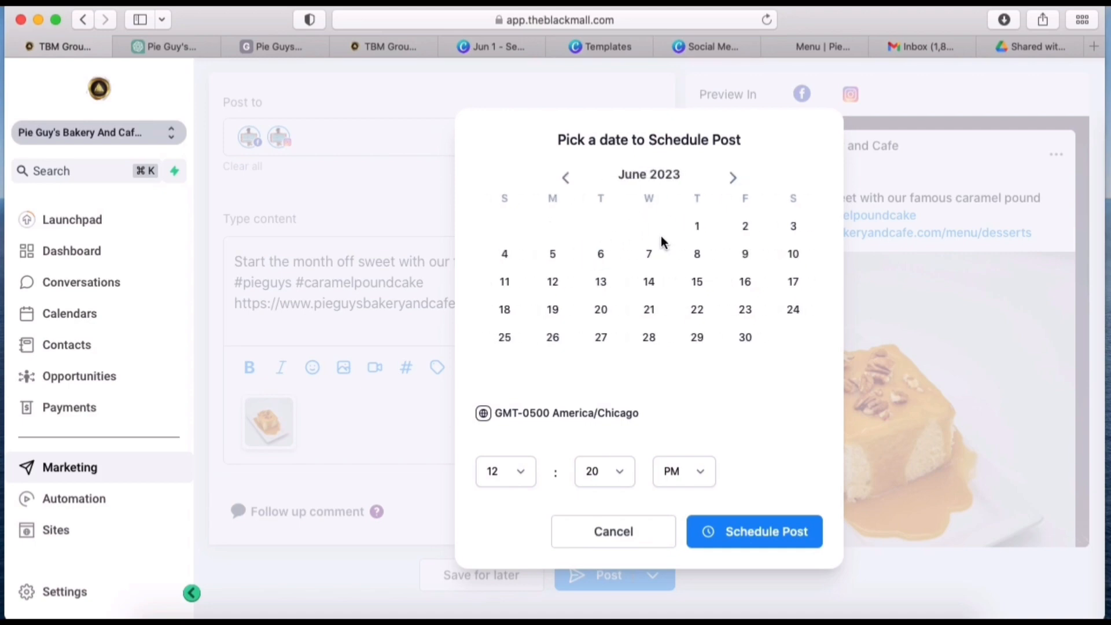
click(698, 227)
click(520, 476)
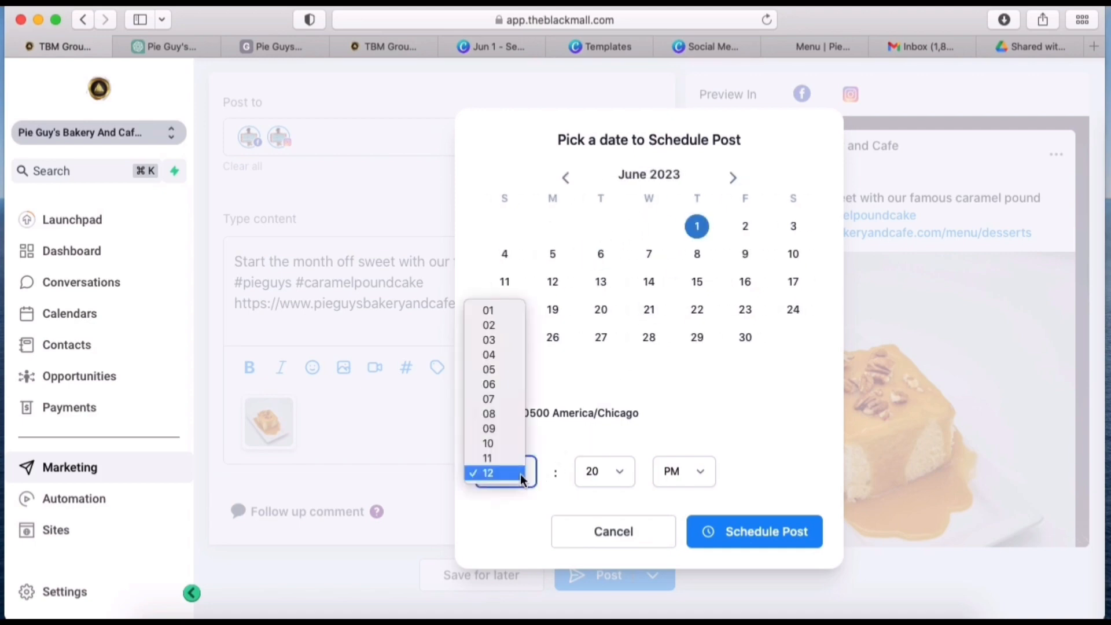
click(498, 415)
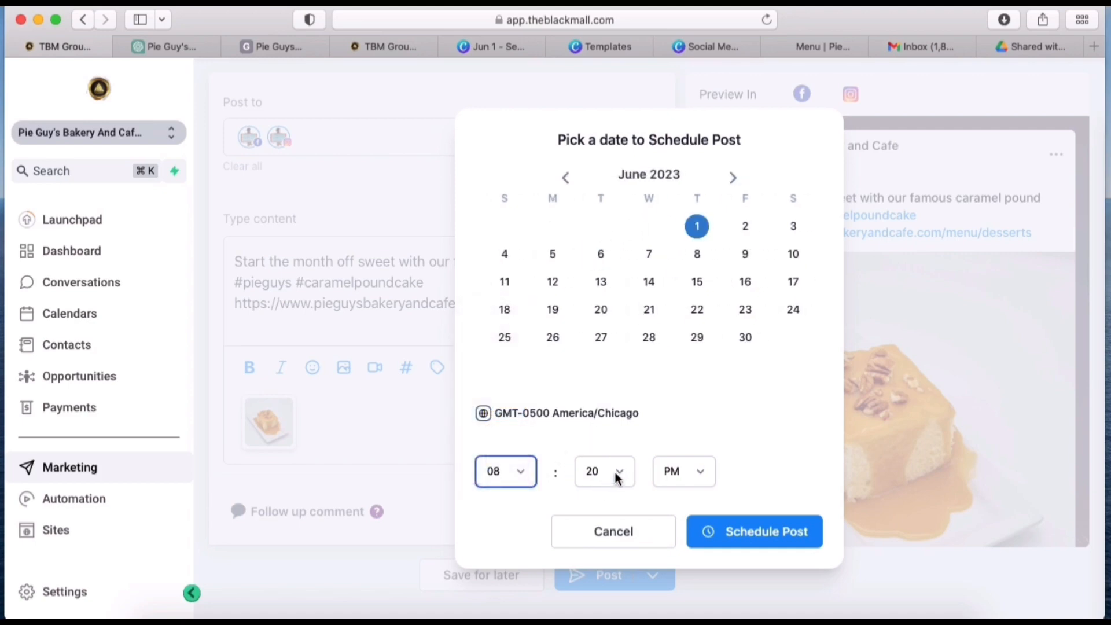
click(608, 474)
click(598, 177)
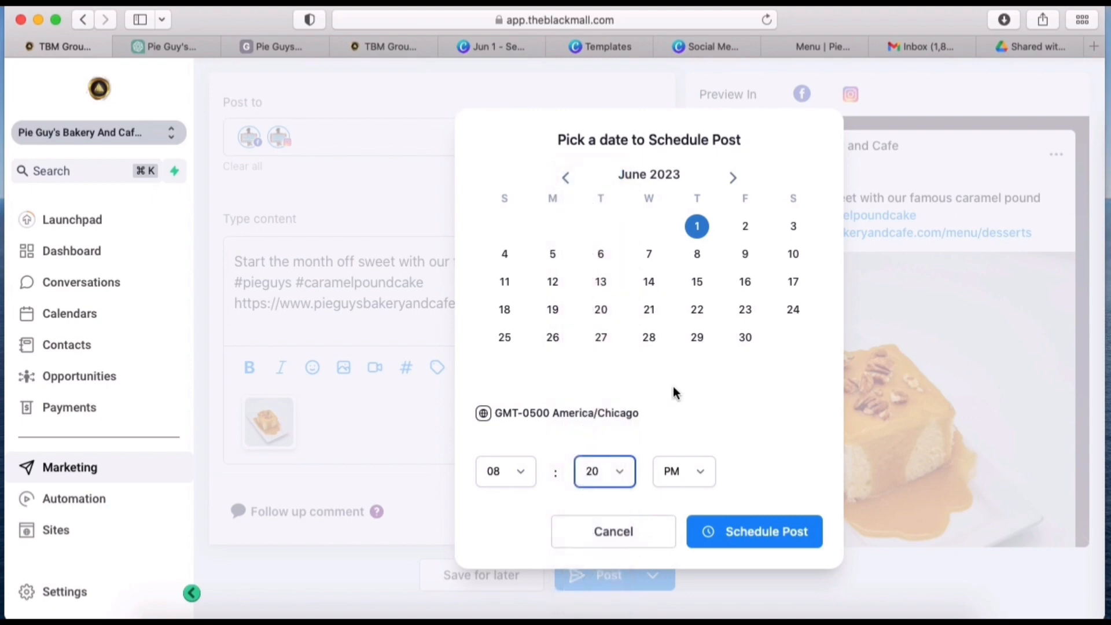
click(698, 476)
click(696, 457)
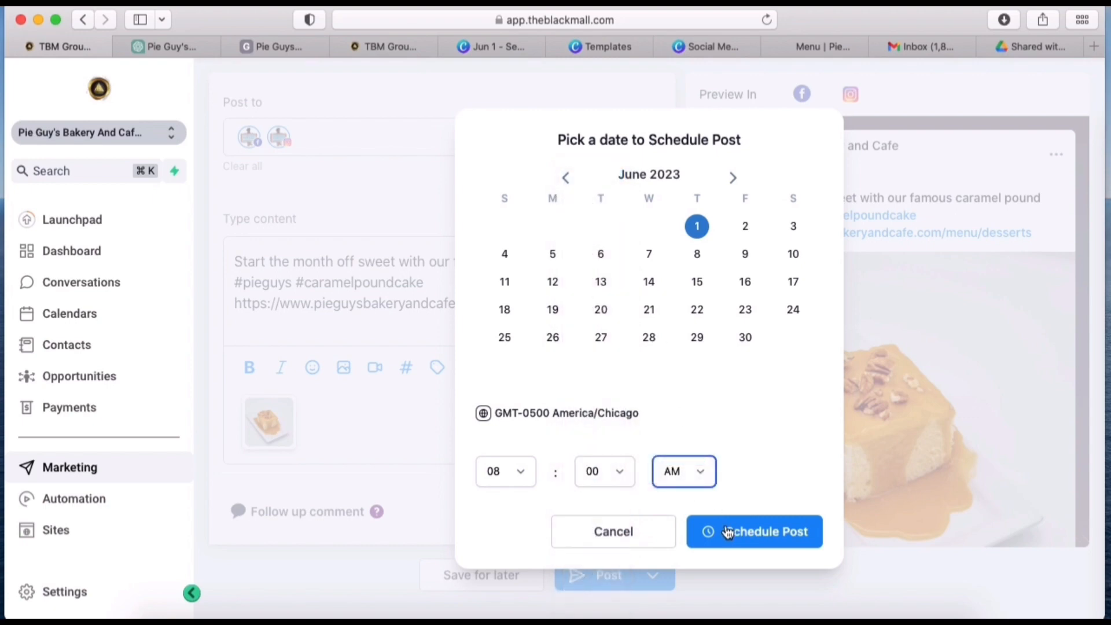
click(728, 532)
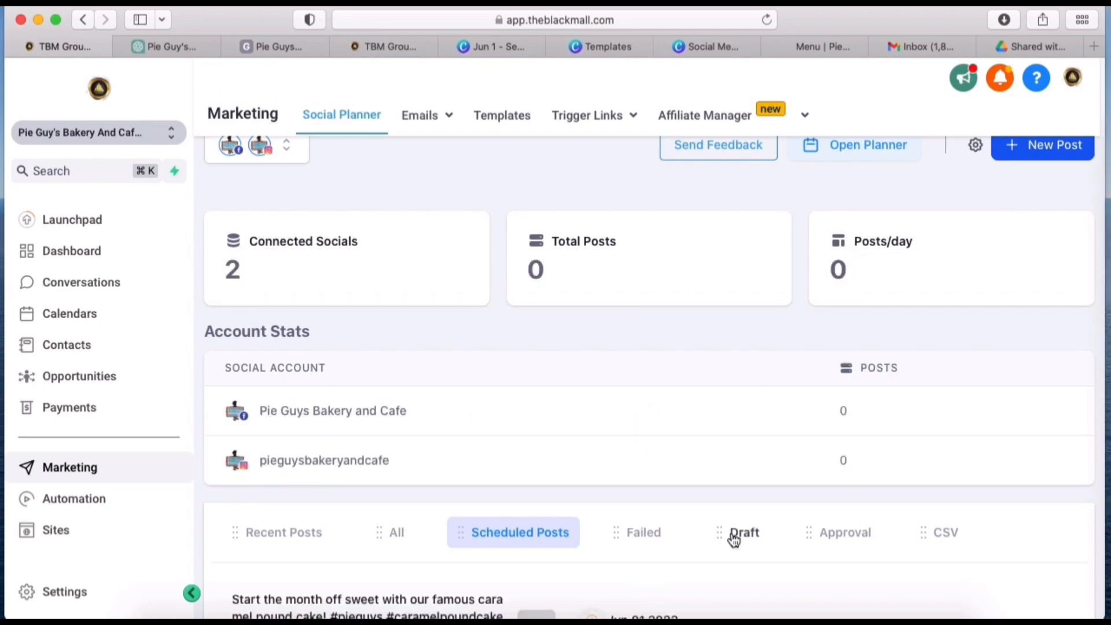
scroll(619, 488, down, 5)
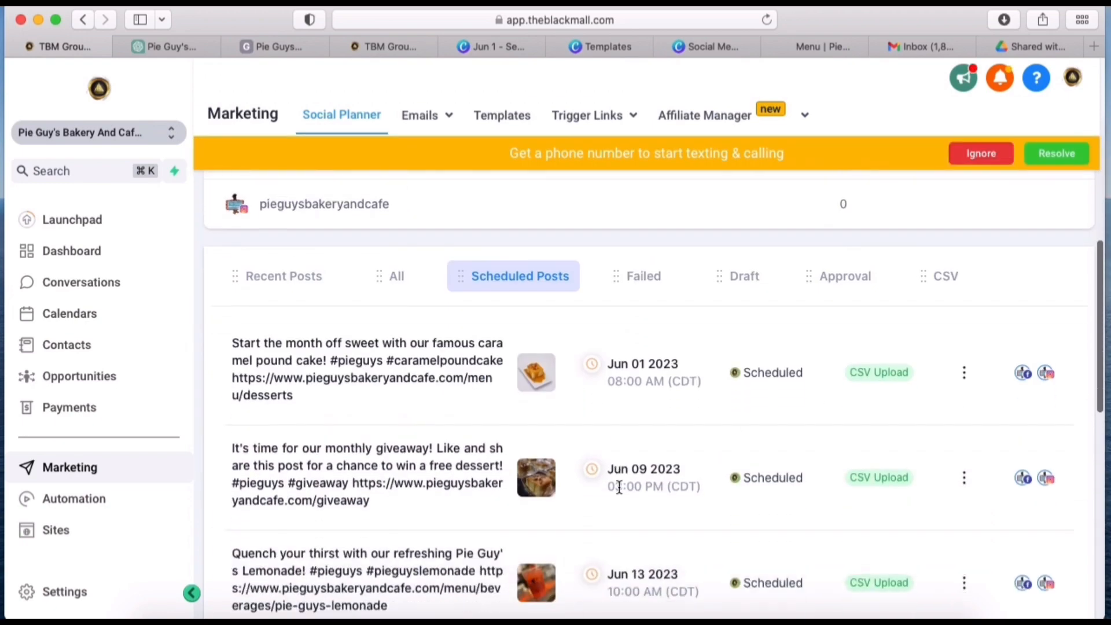
scroll(619, 488, down, 10)
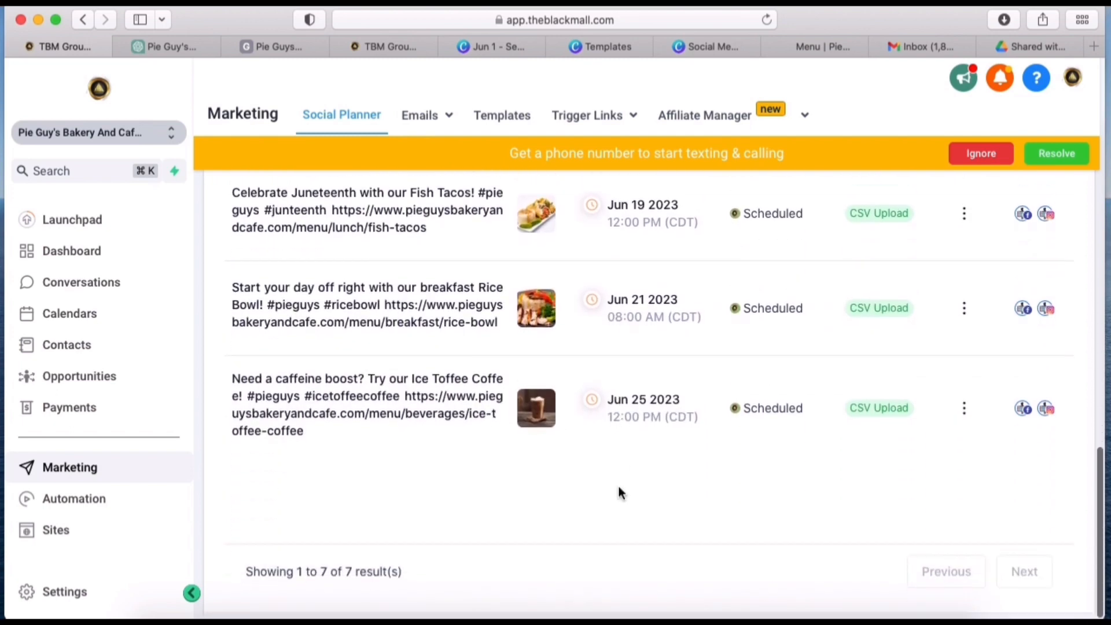